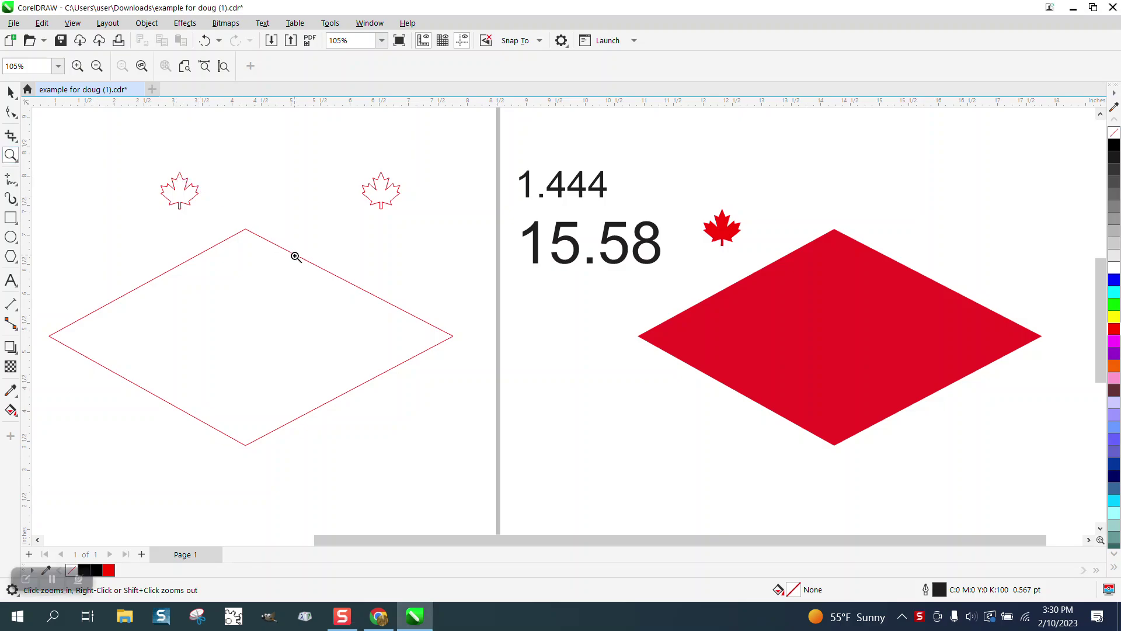
Zoom in on the red diamond and centre the red maple leaf above its top corner.
scroll(298, 257, "down", 1)
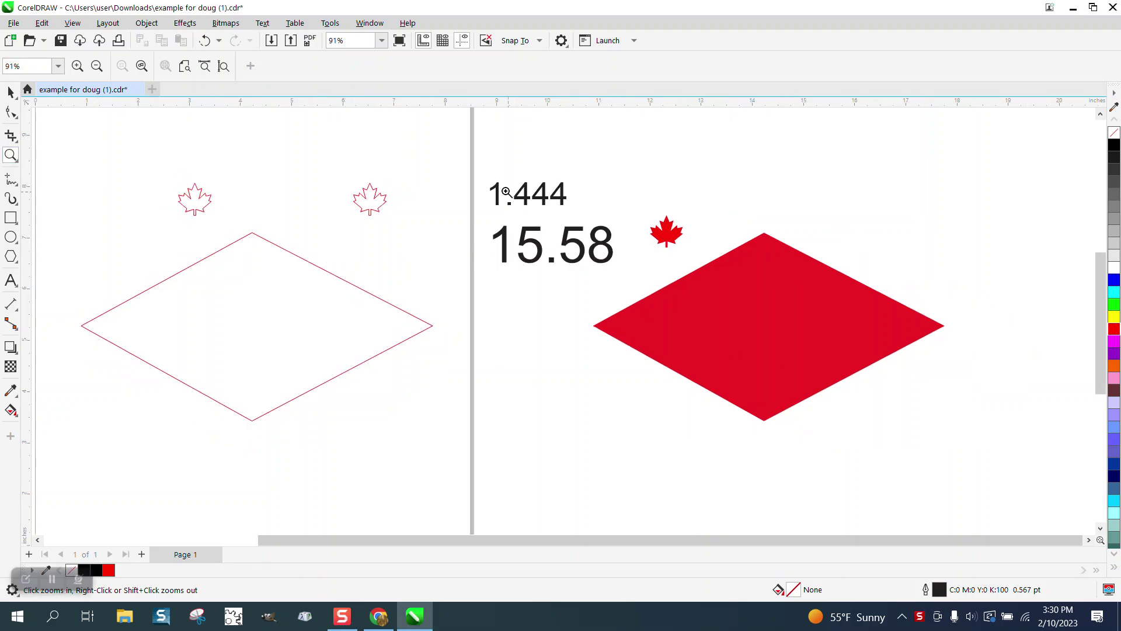
left_click_drag(593, 188, 974, 448)
scroll(543, 298, "down", 1)
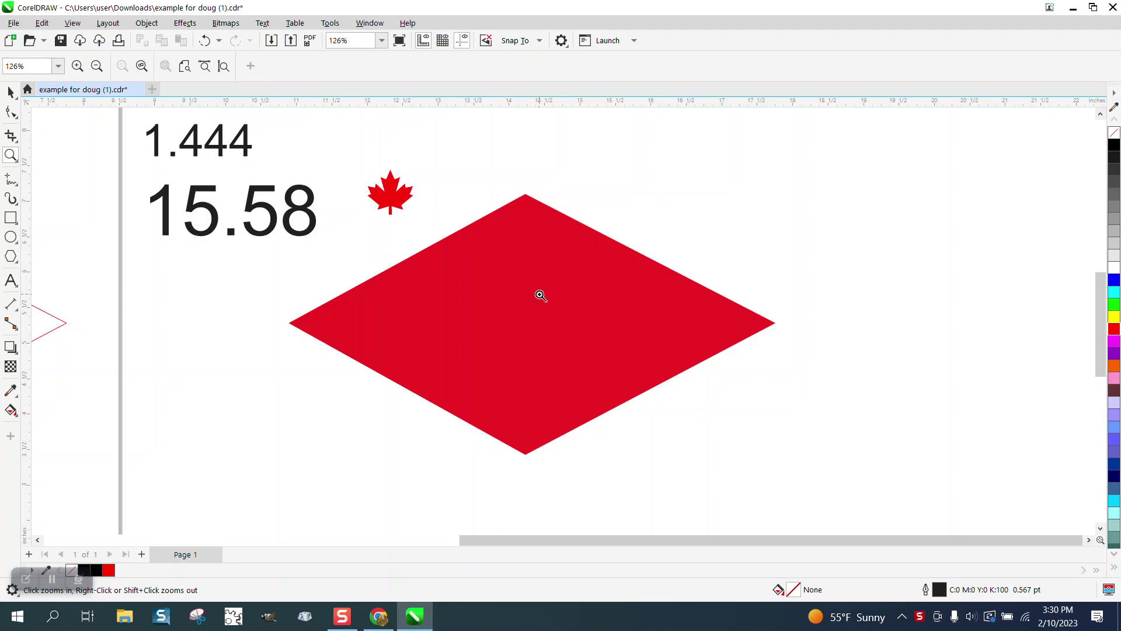
left_click(11, 92)
scroll(401, 200, "down", 1)
left_click_drag(398, 199, 519, 158)
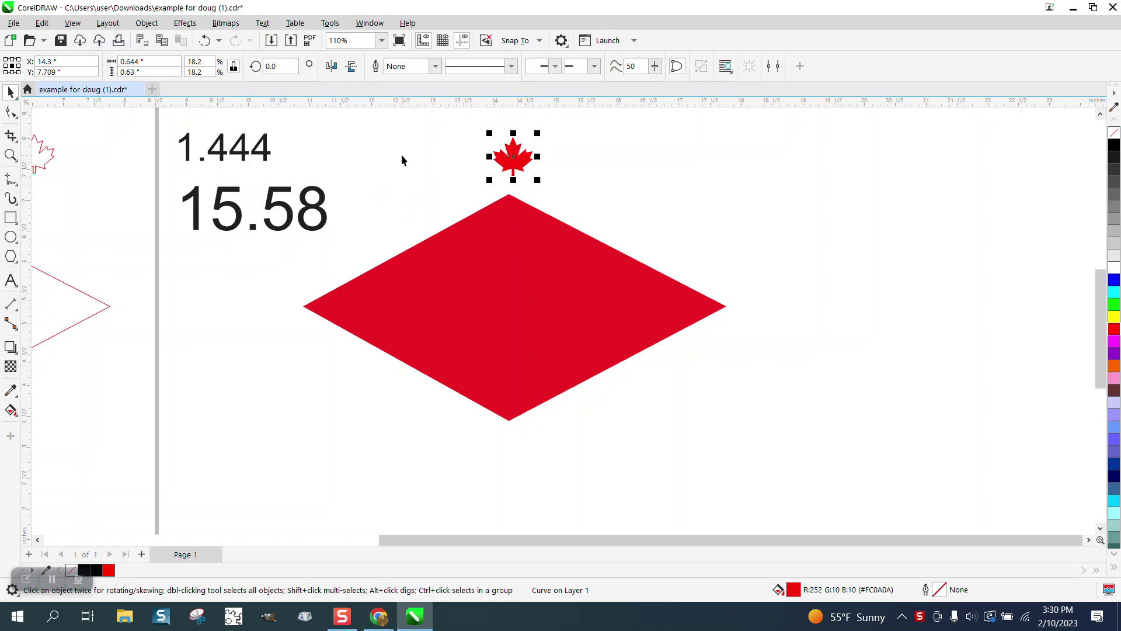
left_click(147, 22)
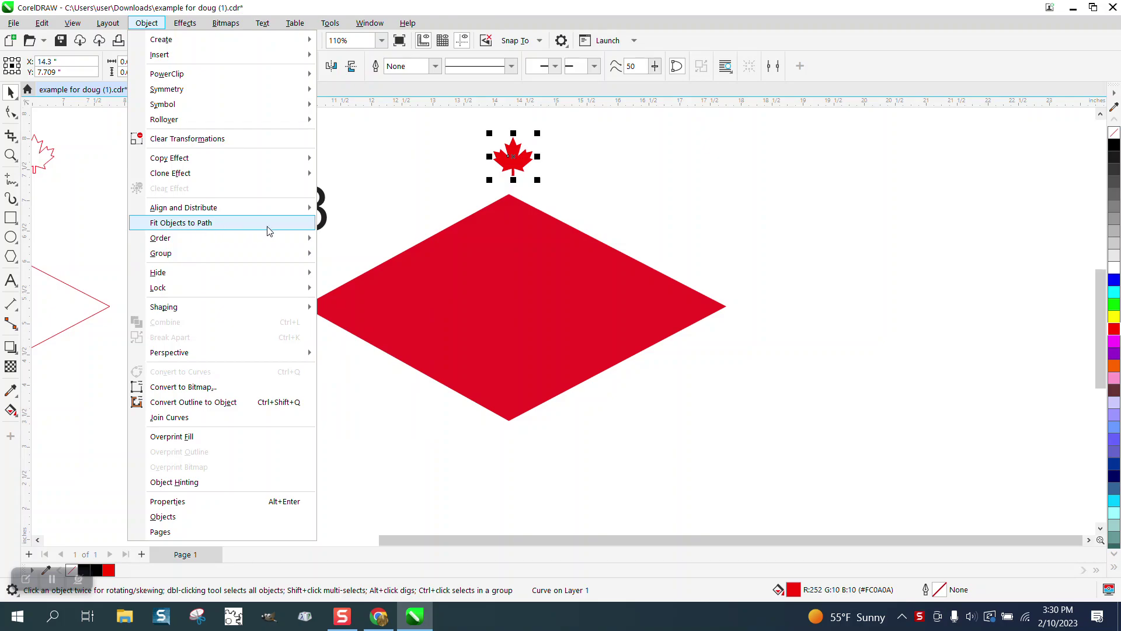
left_click(379, 201)
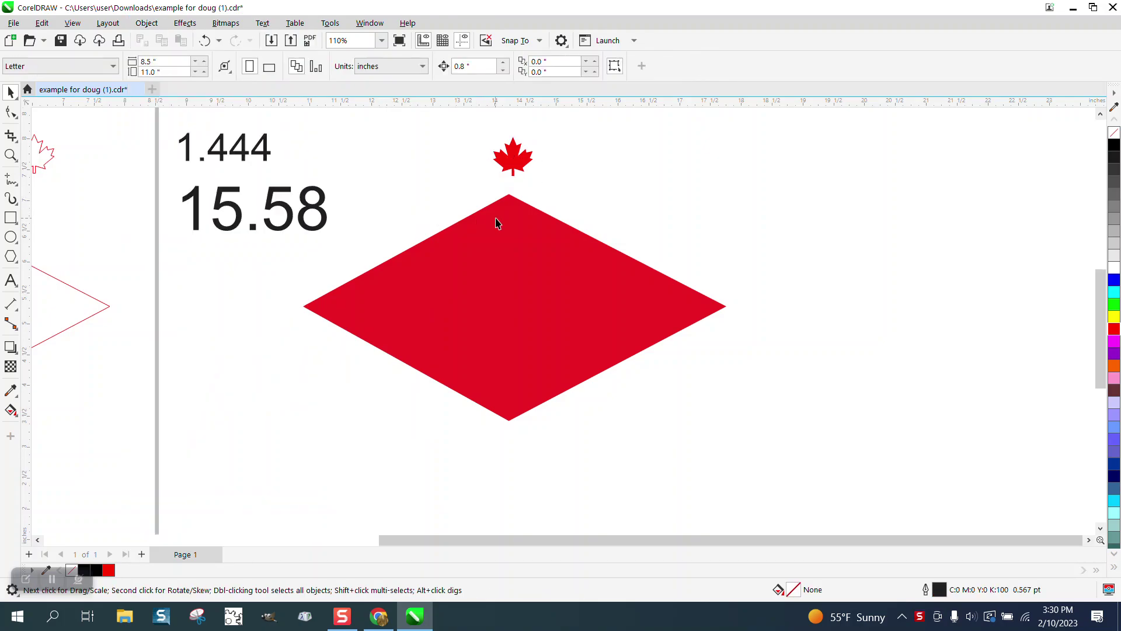
scroll(592, 217, "down", 4)
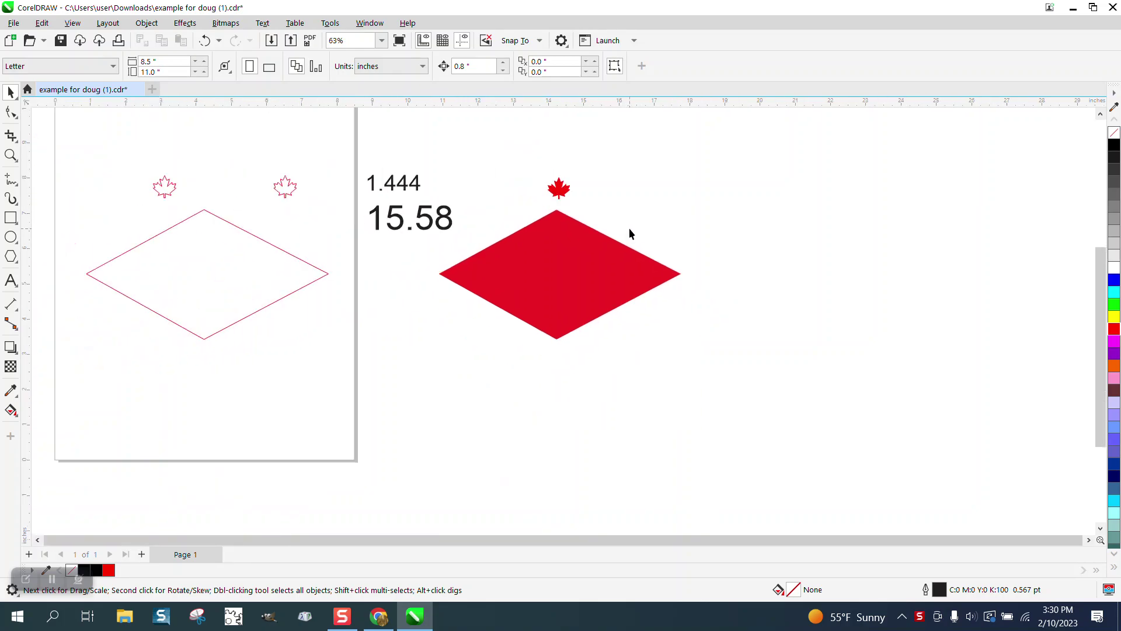
left_click(10, 154)
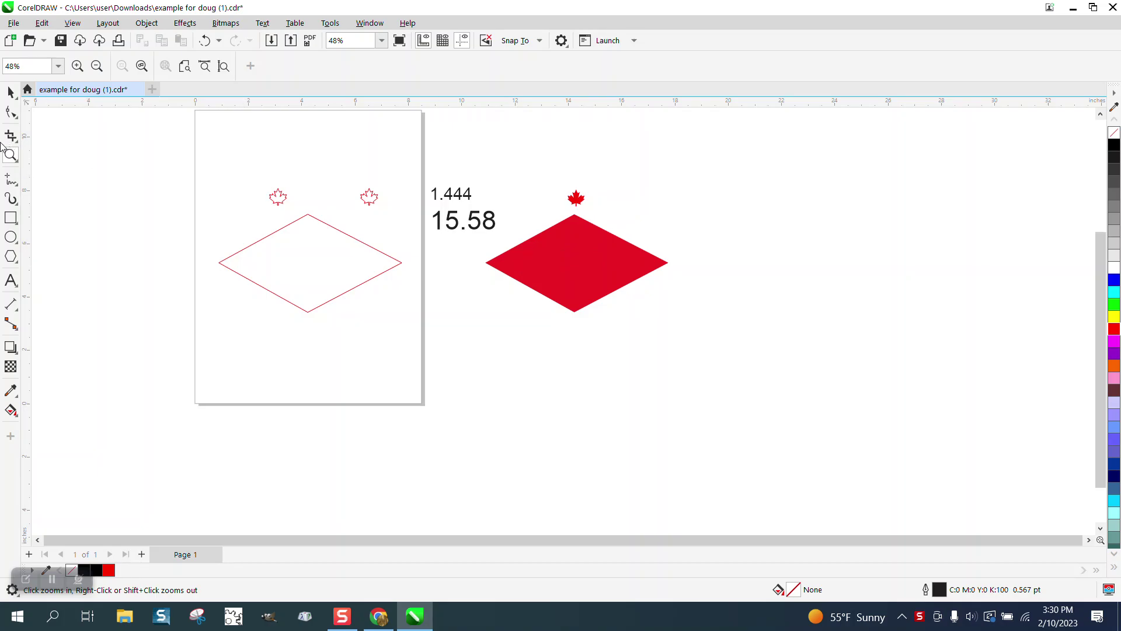
left_click_drag(222, 165, 607, 384)
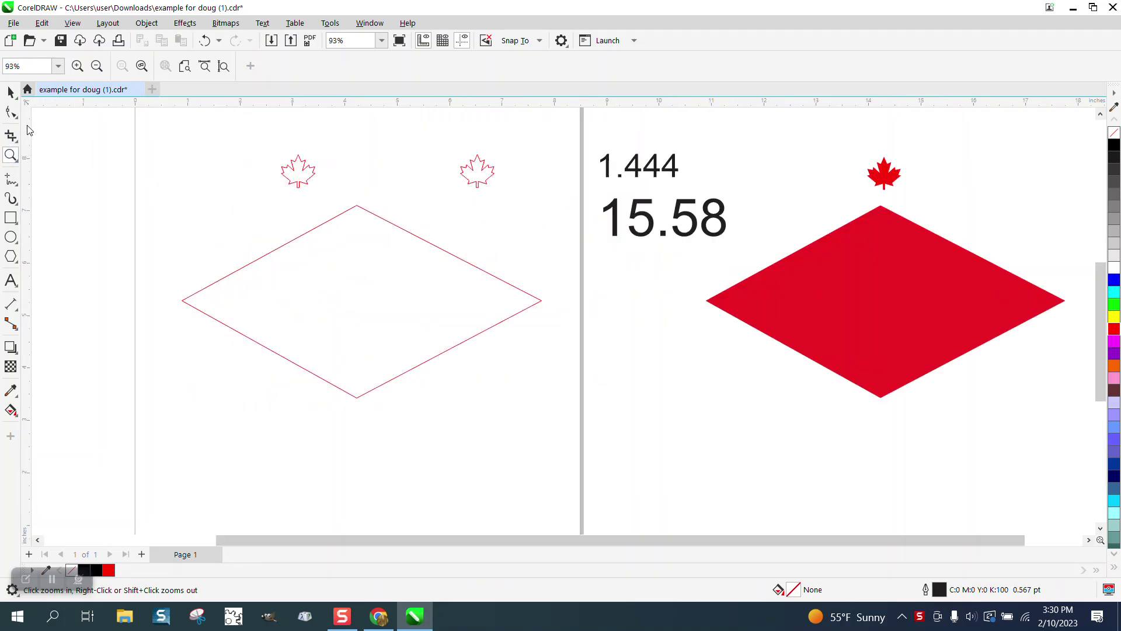
left_click(11, 91)
left_click(395, 227)
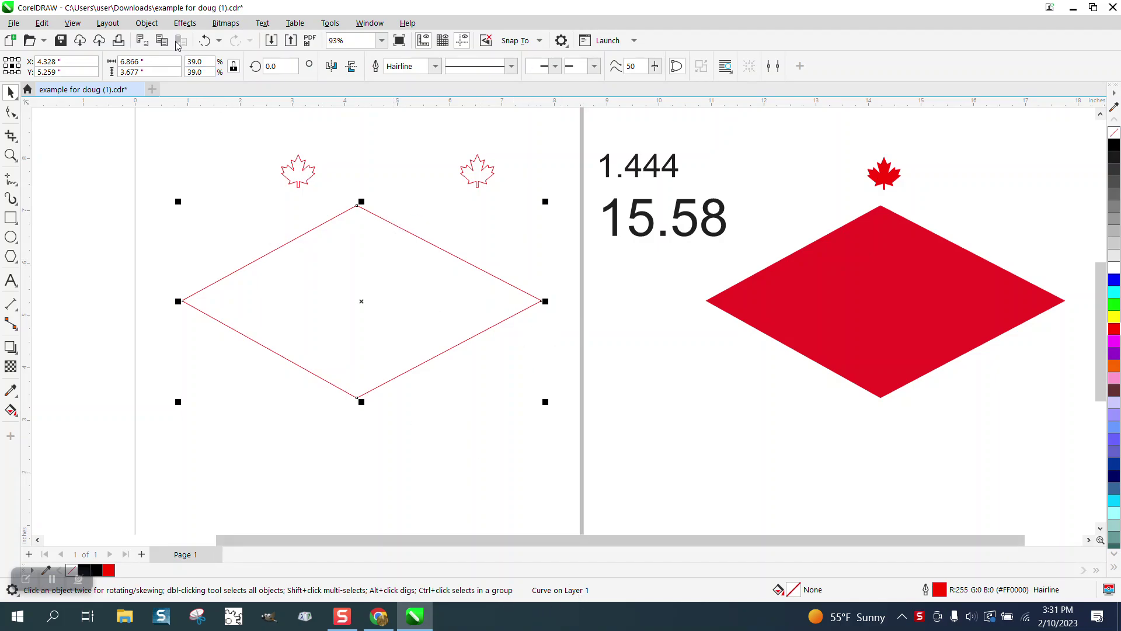
left_click(378, 26)
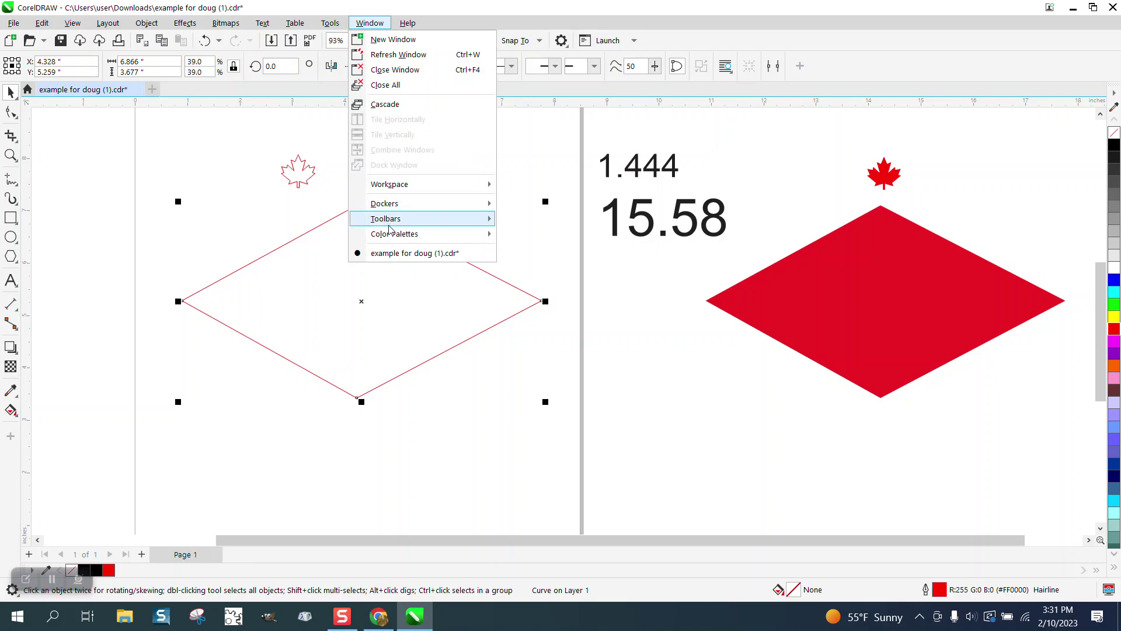
mouse_move(409, 203)
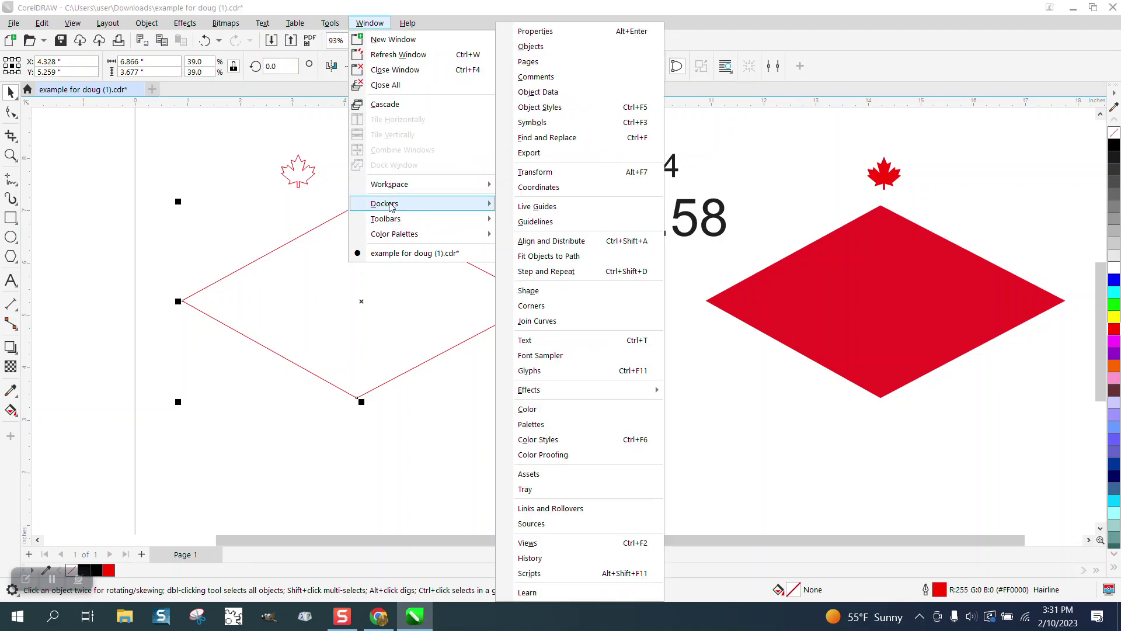
left_click(536, 31)
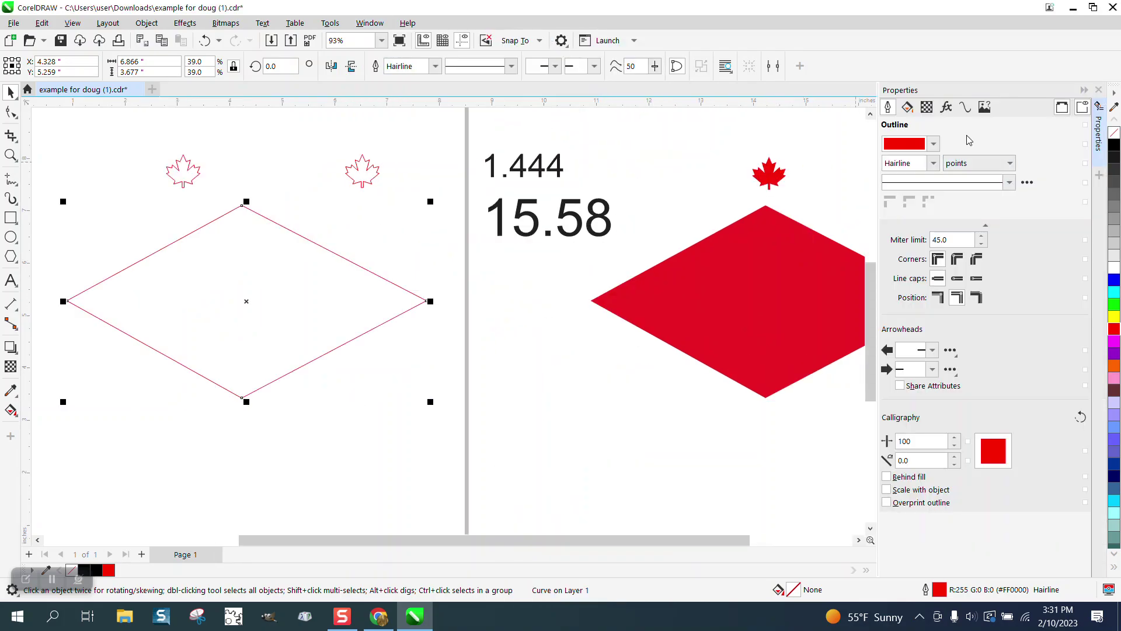
left_click(965, 107)
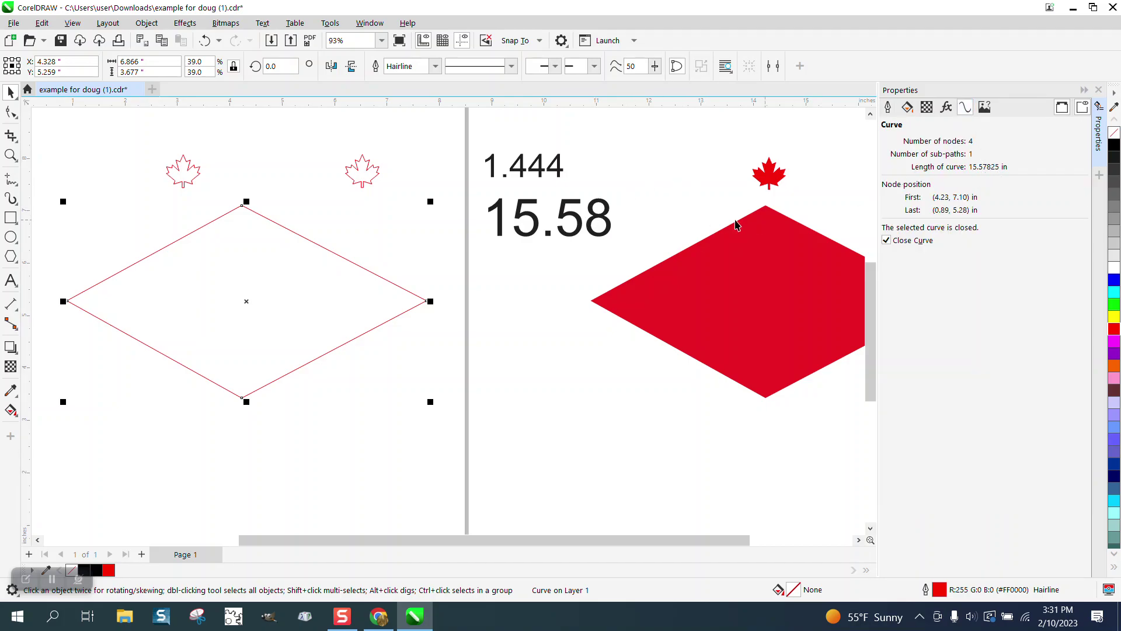
left_click(1099, 89)
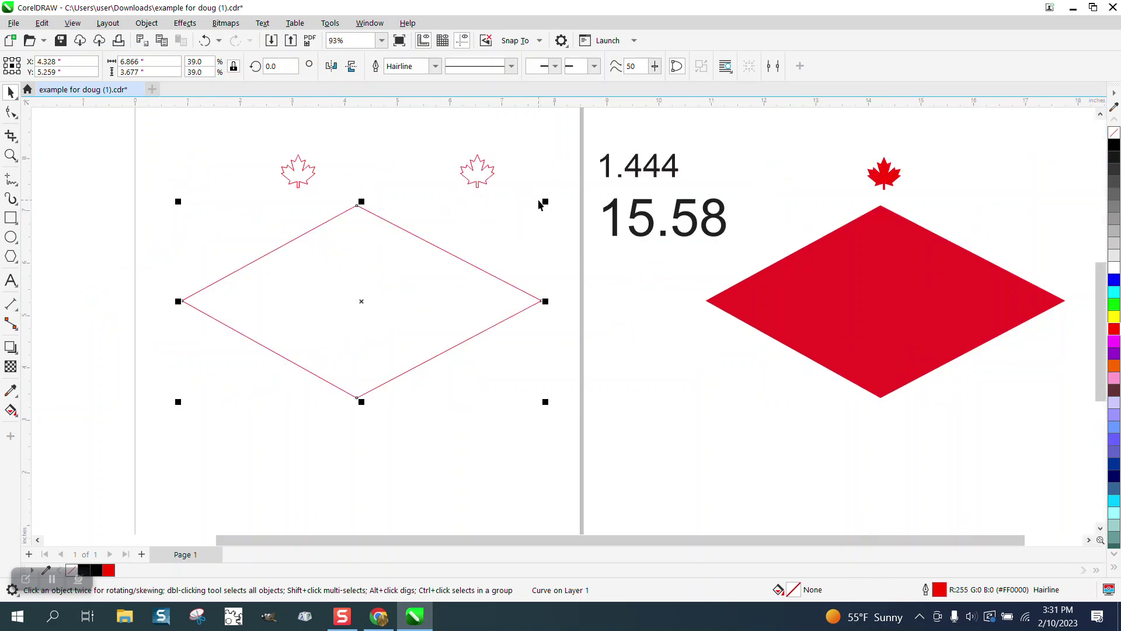
left_click(509, 191)
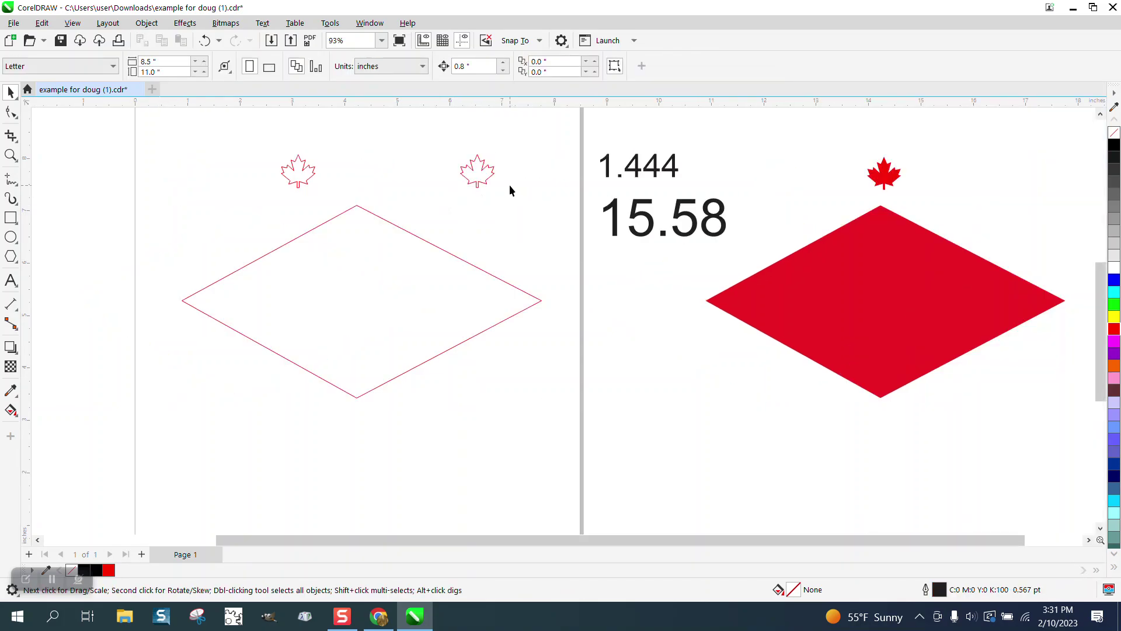
Duplicate the left outline maple leaf with Ctrl+D, placing a copy 0.8 inch right.
left_click(300, 170)
left_click(355, 132)
left_click(304, 182)
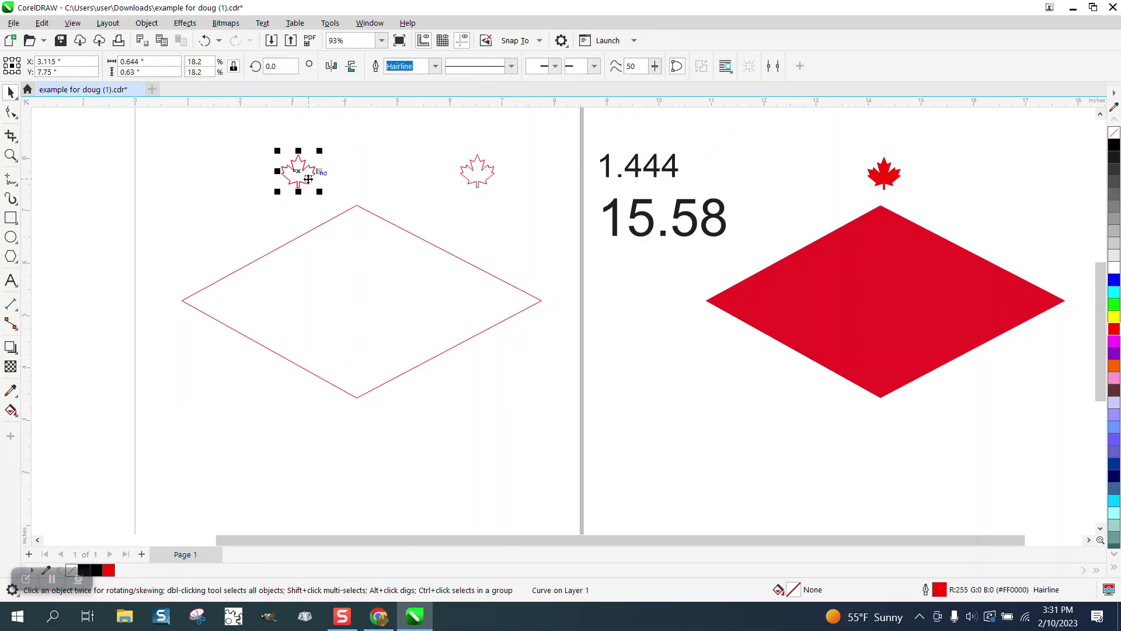
key("ctrl+d")
Marquee-select both maple leaves and zoom in close on them.
left_click(246, 164)
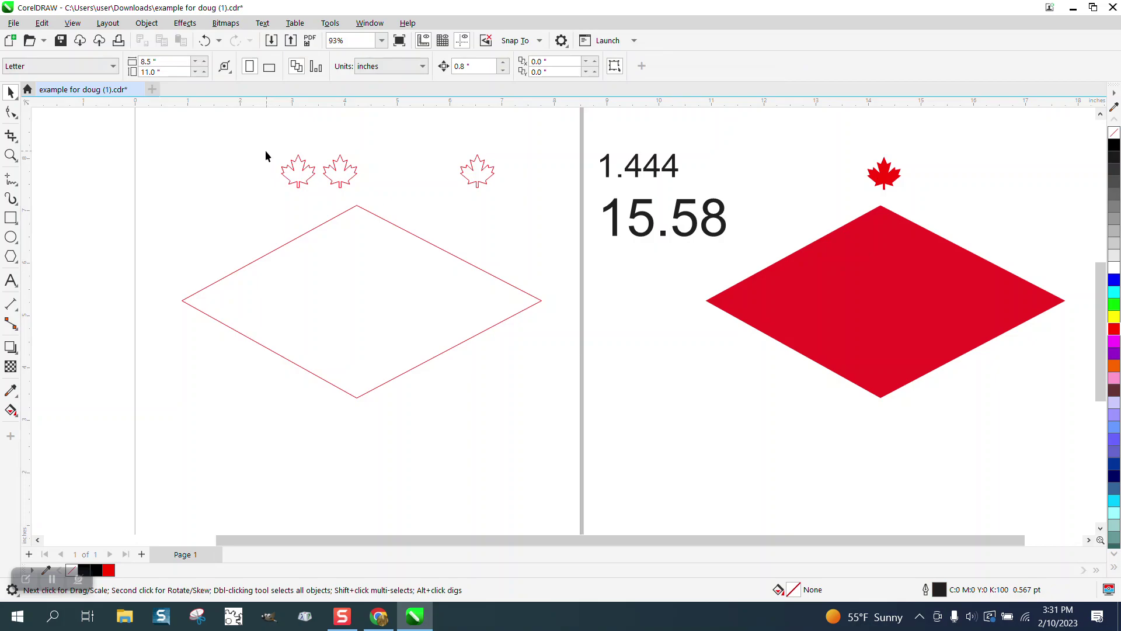
left_click_drag(265, 149, 401, 195)
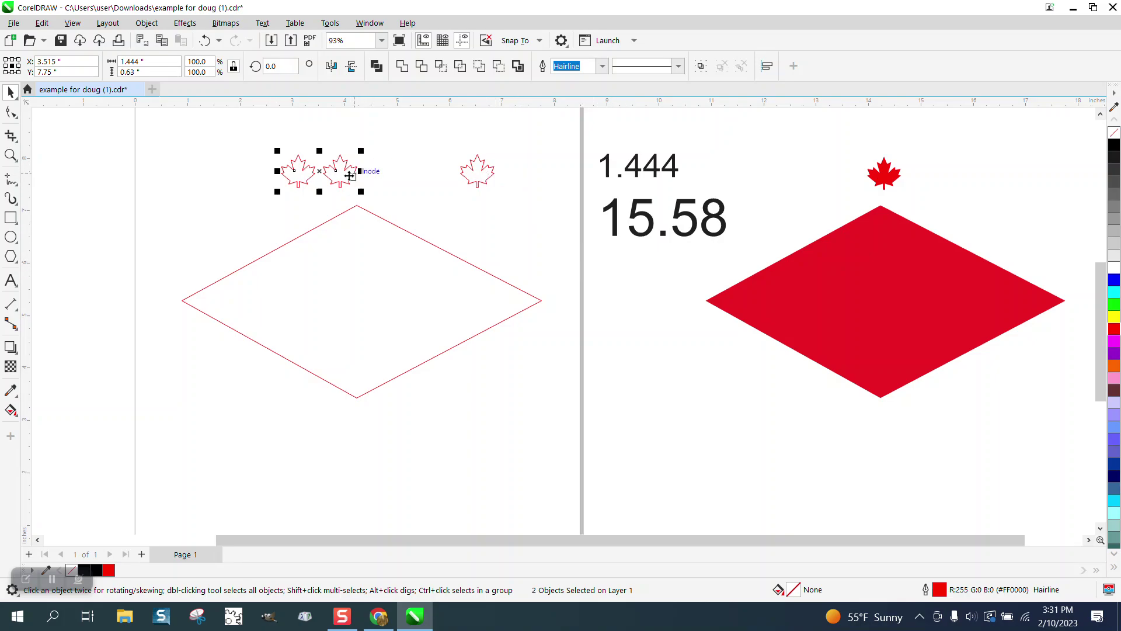
left_click(10, 154)
left_click_drag(277, 155, 417, 221)
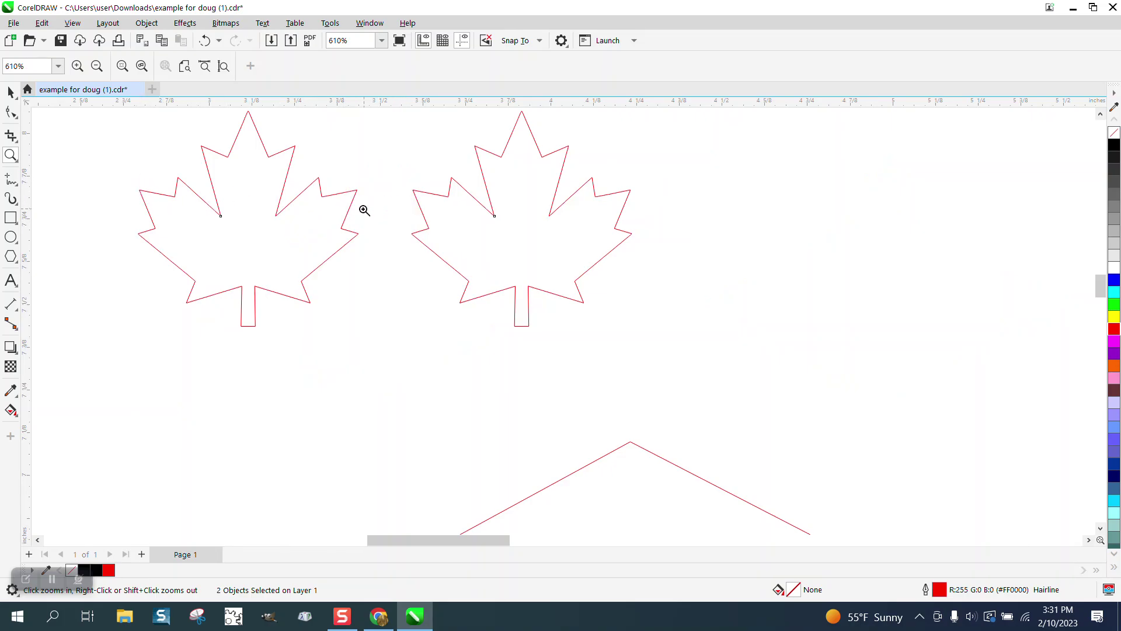
left_click(13, 181)
left_click(11, 307)
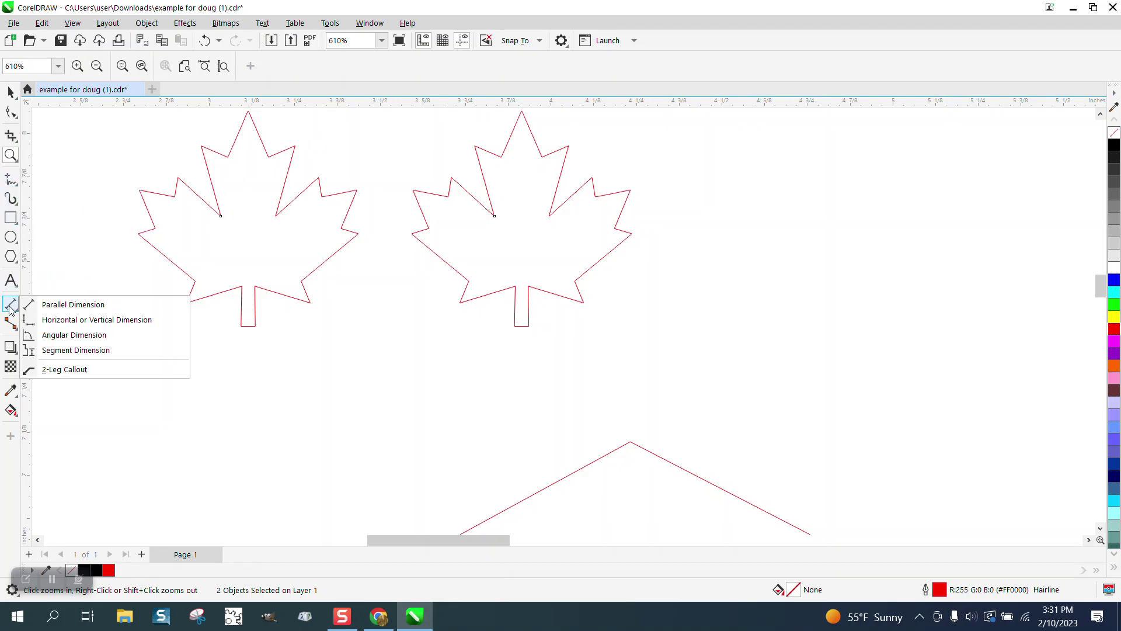
left_click(59, 304)
left_click_drag(413, 233, 358, 233)
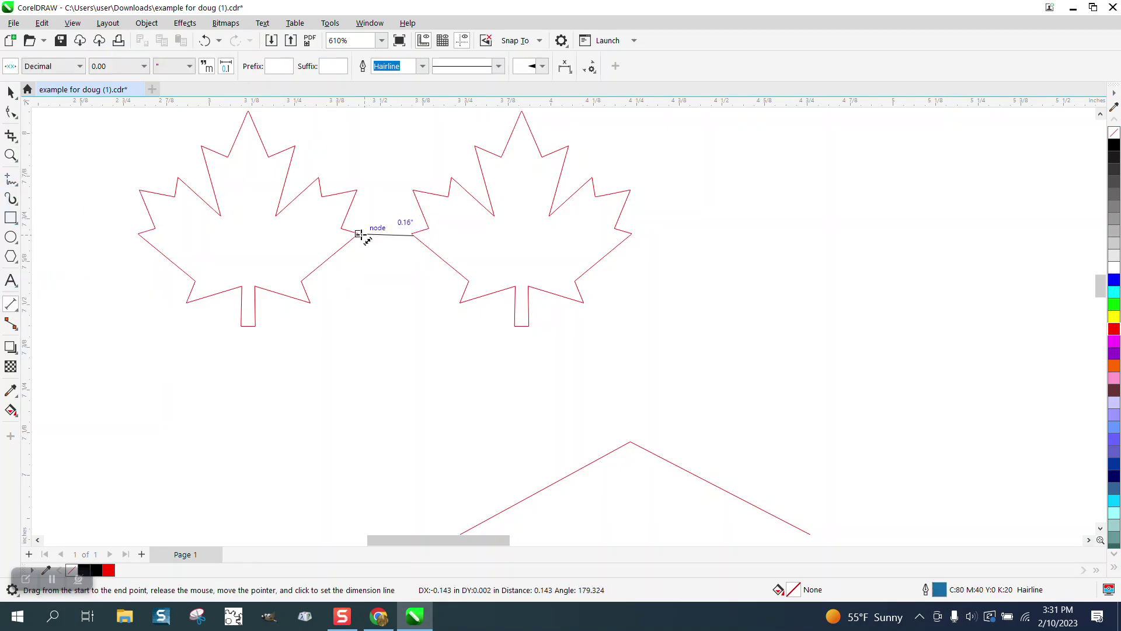
left_click(370, 214)
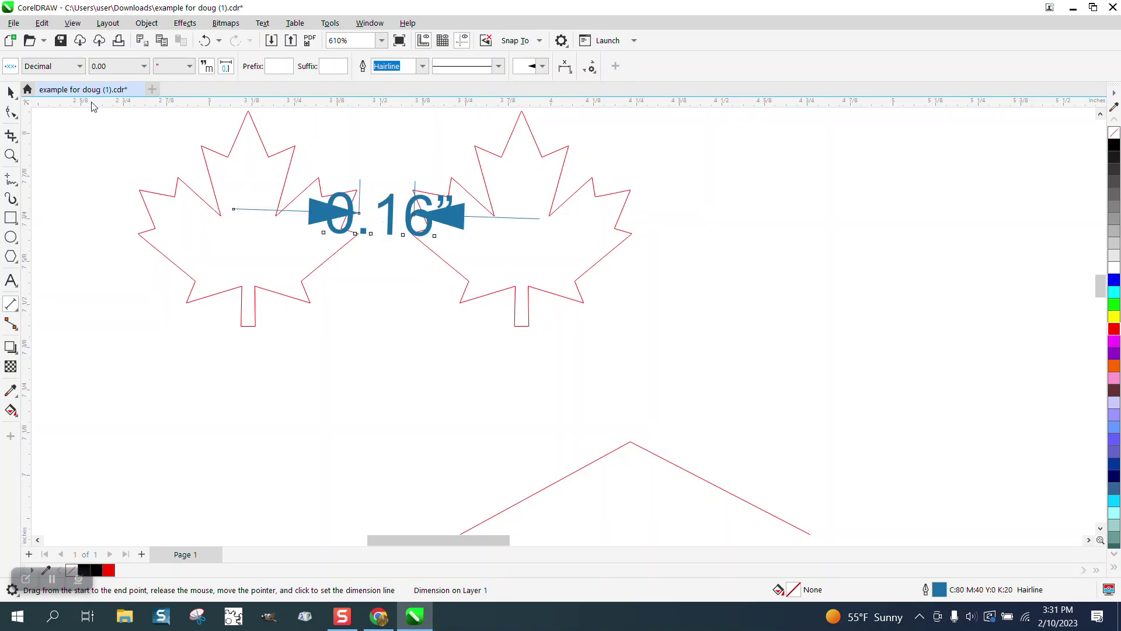
left_click(12, 96)
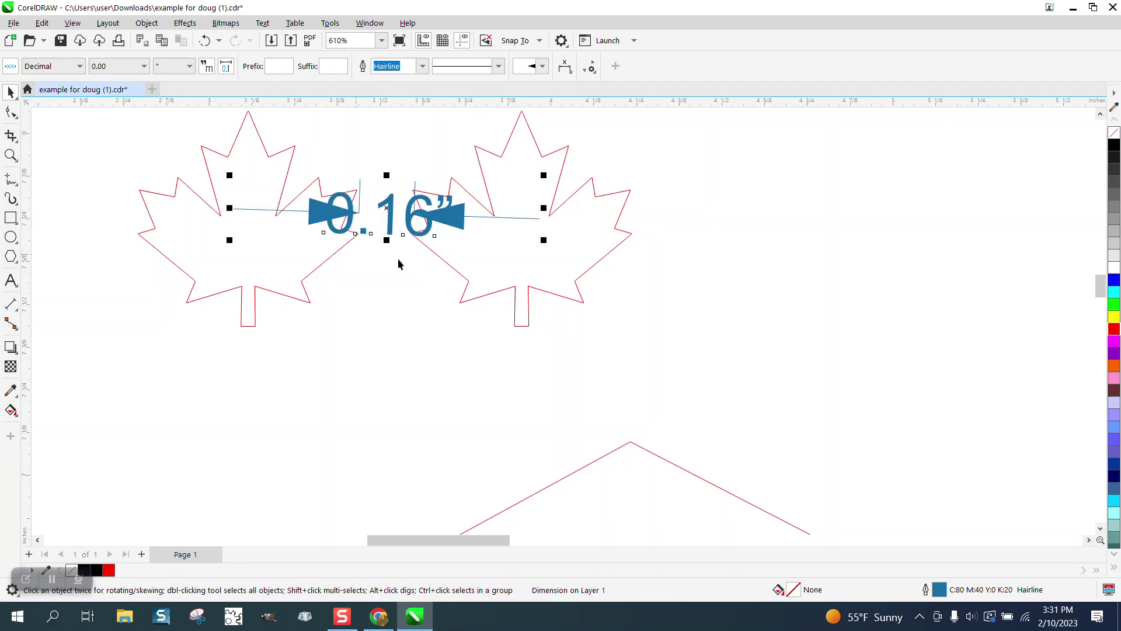
key("Delete")
scroll(368, 216, "down", 3)
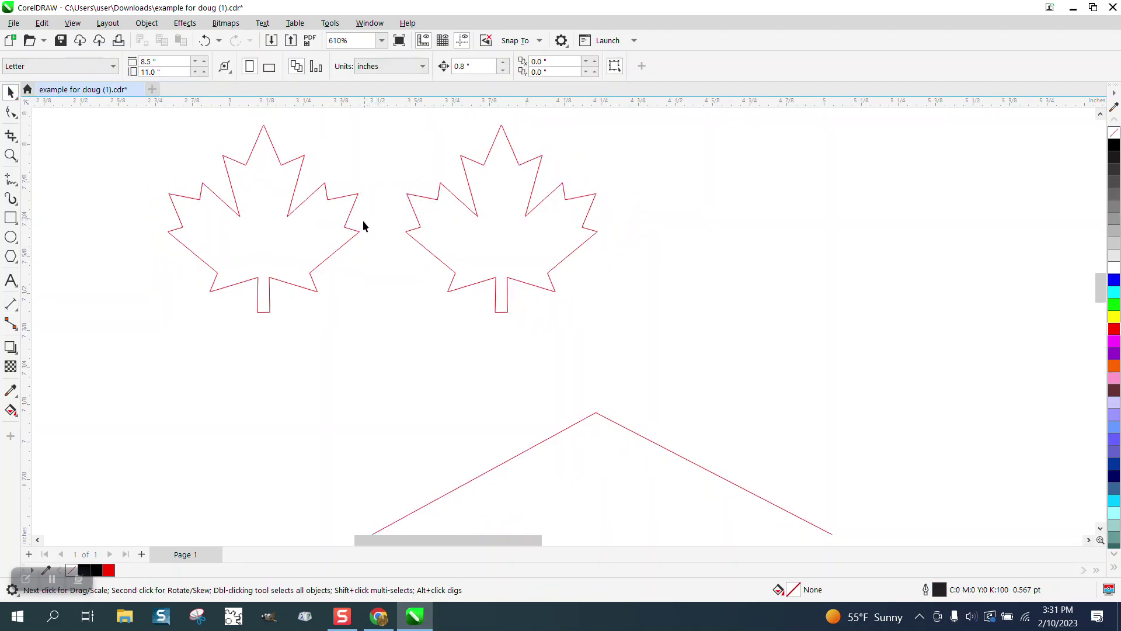
left_click(259, 175)
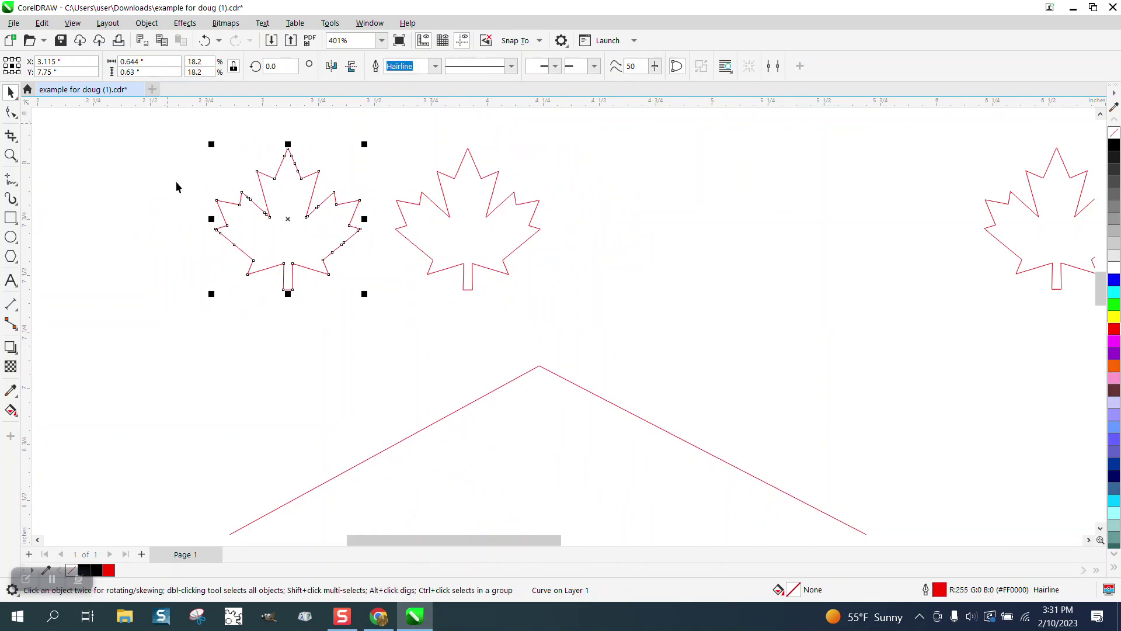
left_click_drag(168, 126, 588, 330)
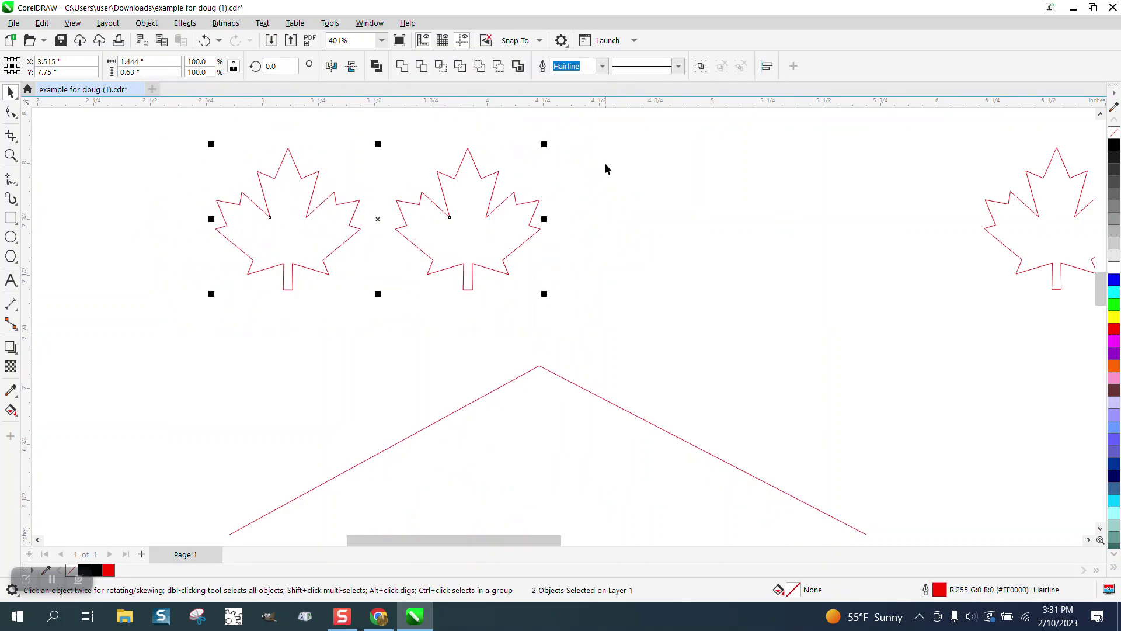
Compute 1.444 + 0.6 in Calculator, getting 2.044.
key("XF86Calculator")
type("1")
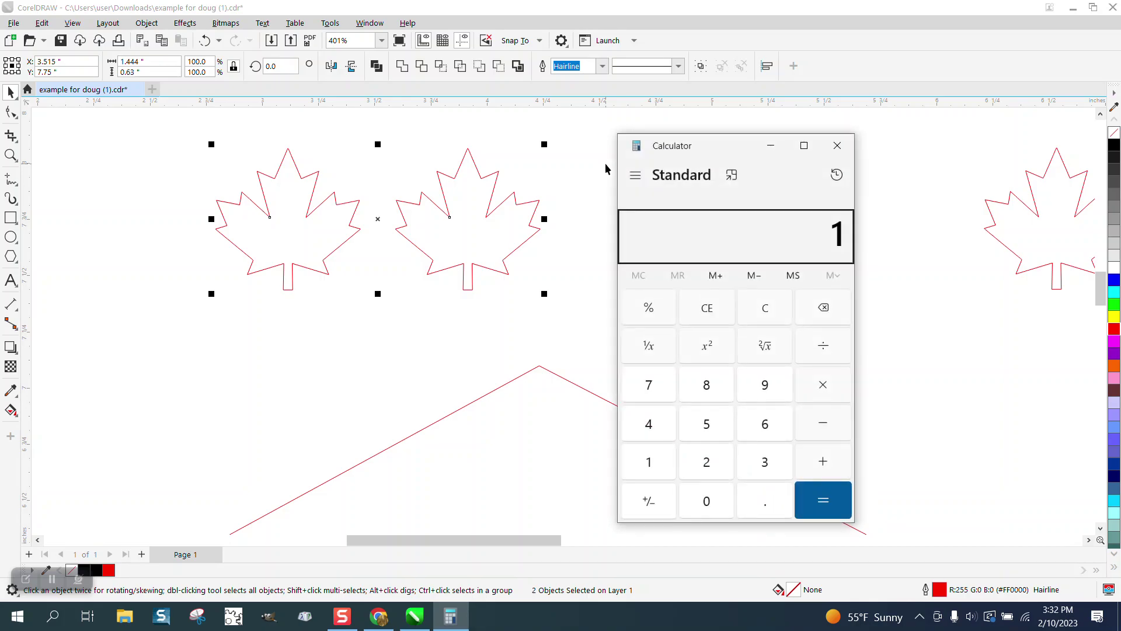
type(".444")
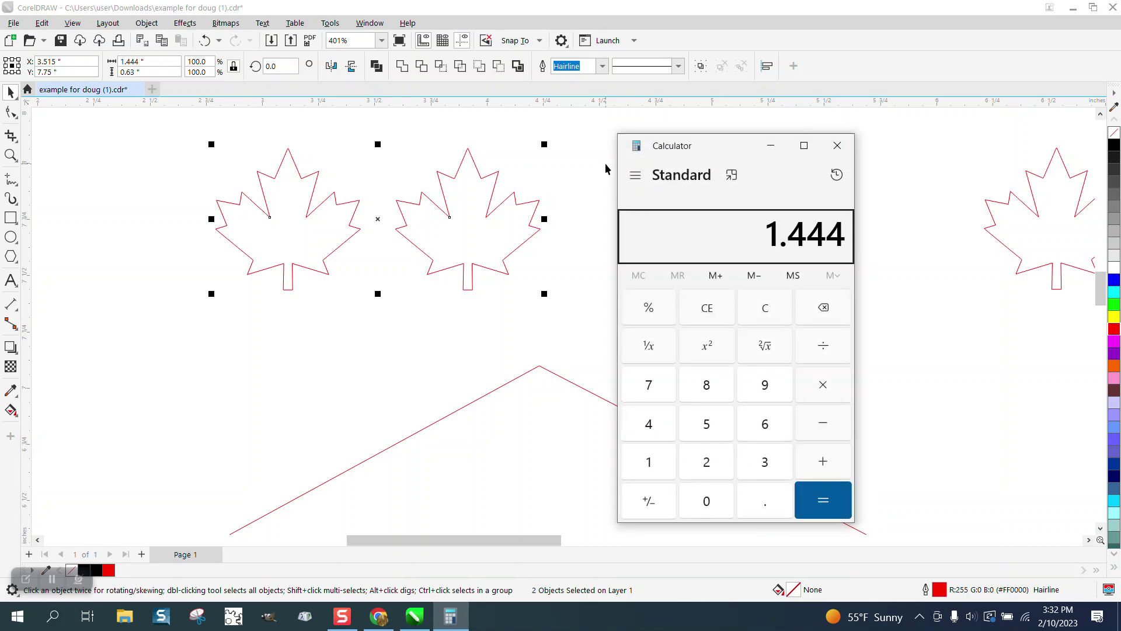
key("plus")
type(".")
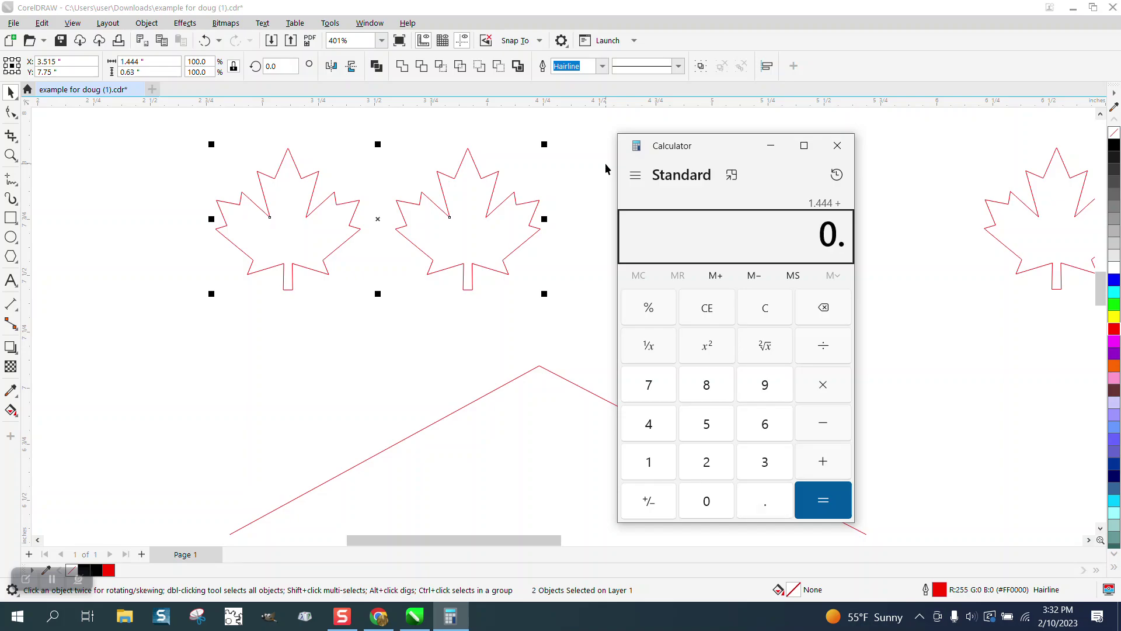
type("6")
left_click(824, 496)
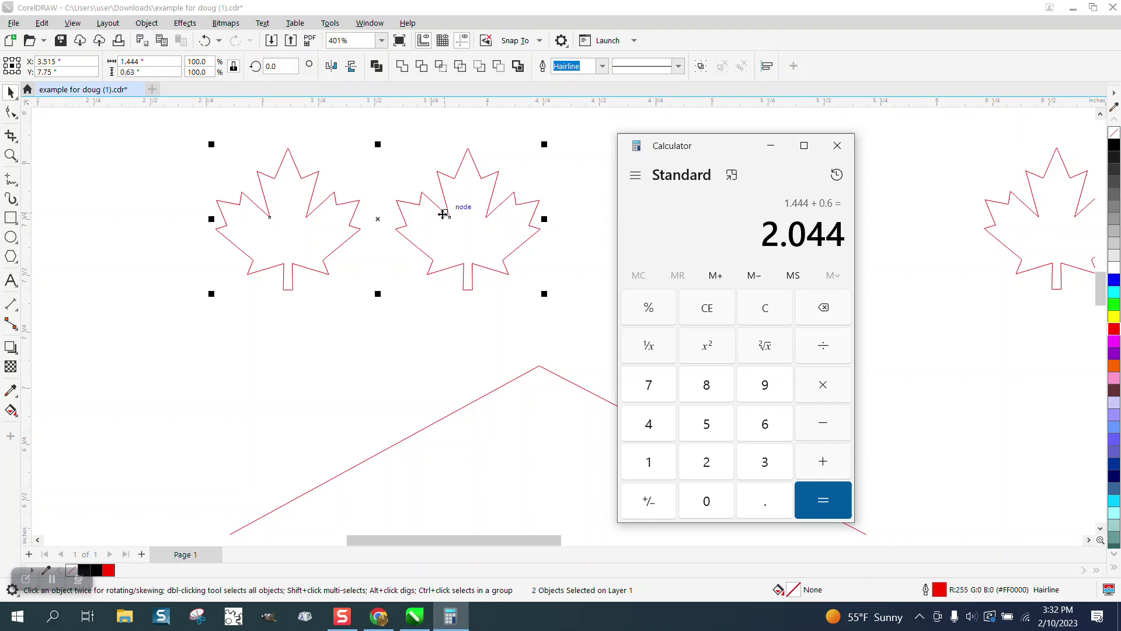
Close the calculator and delete only the middle maple leaf, undoing an accidental two-leaf deletion.
left_click(837, 146)
scroll(593, 169, "down", 1)
scroll(592, 169, "down", 3)
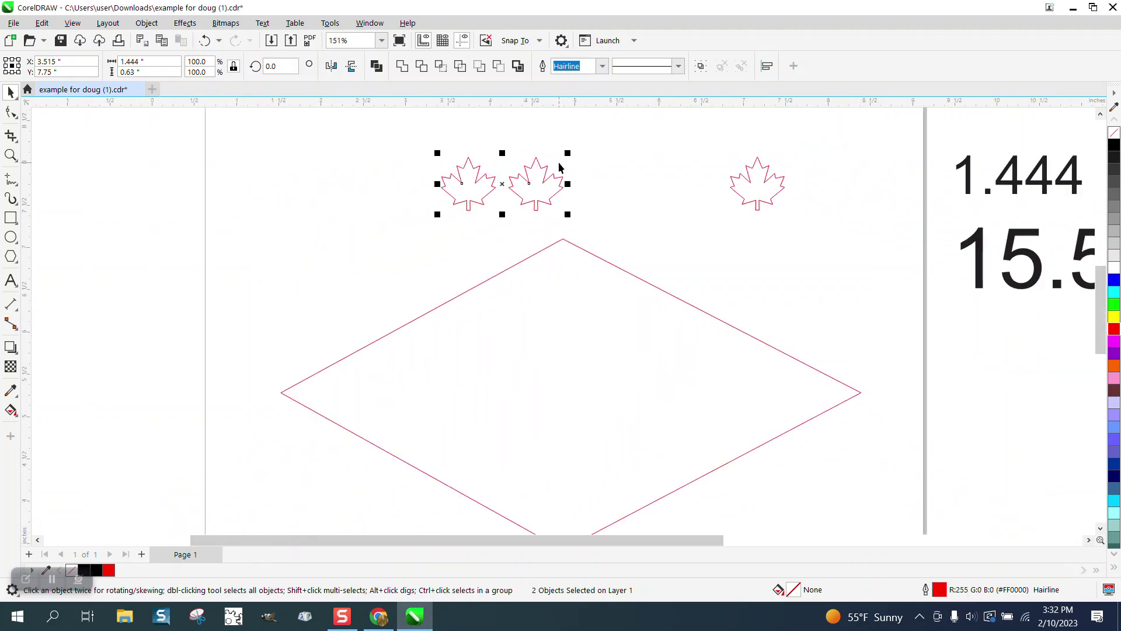
left_click(501, 182)
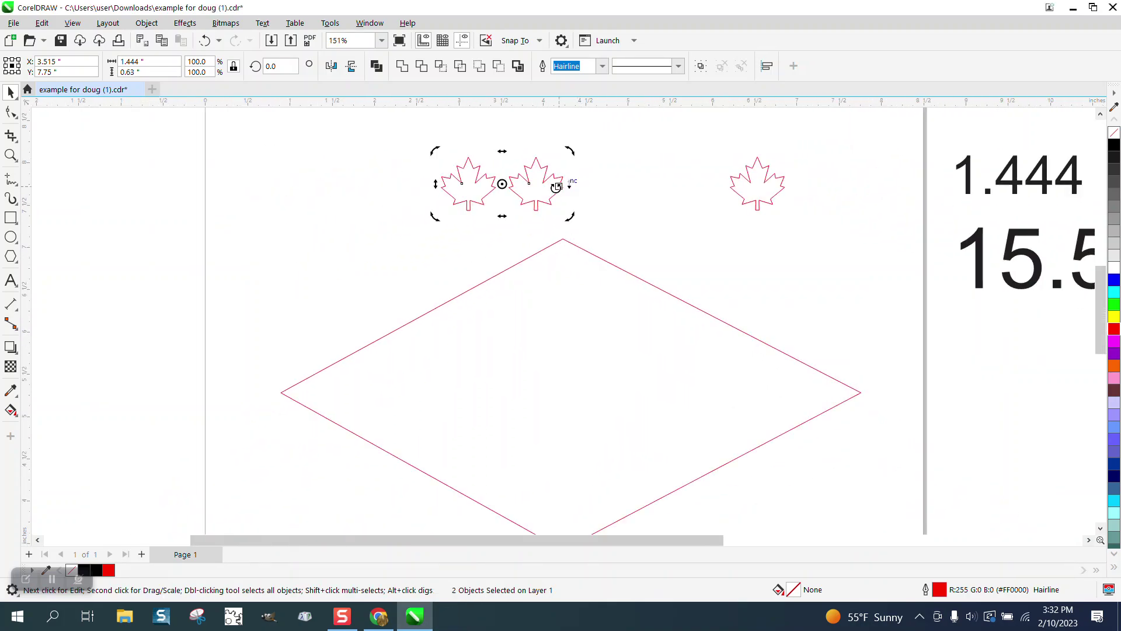
key("Delete")
left_click(211, 45)
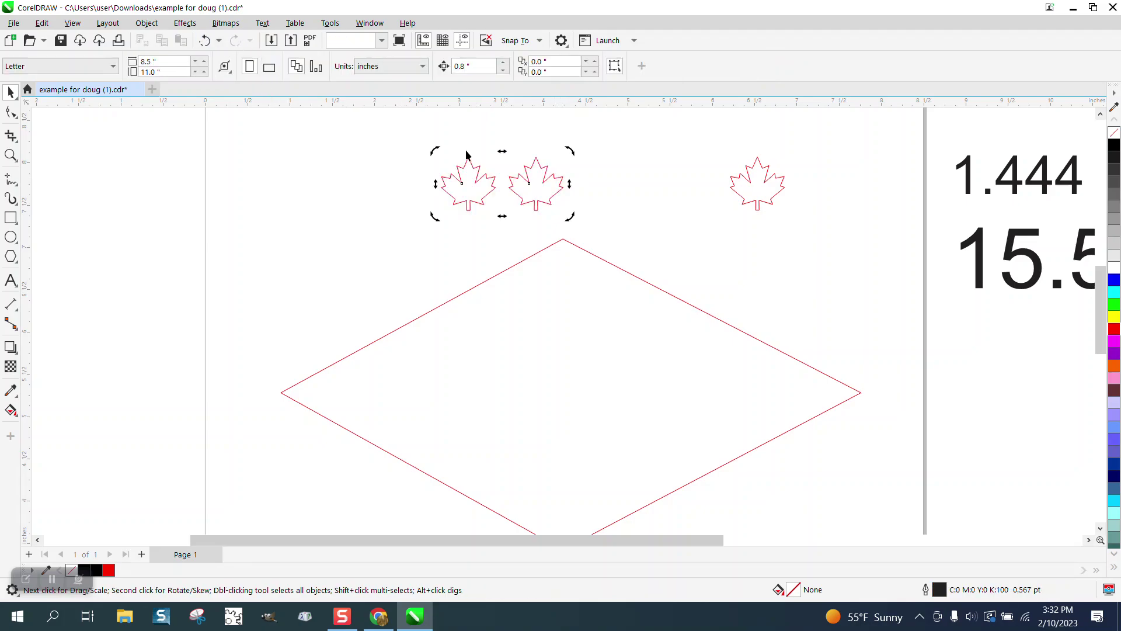
left_click(542, 168)
left_click(541, 168)
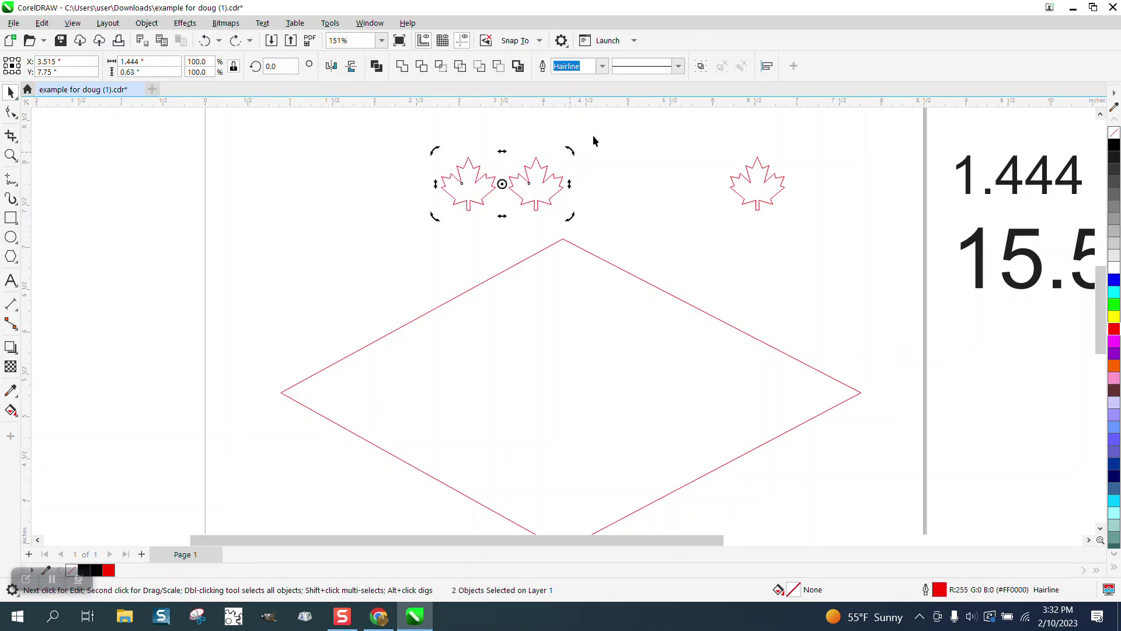
left_click(545, 173)
left_click(547, 170)
key("Delete")
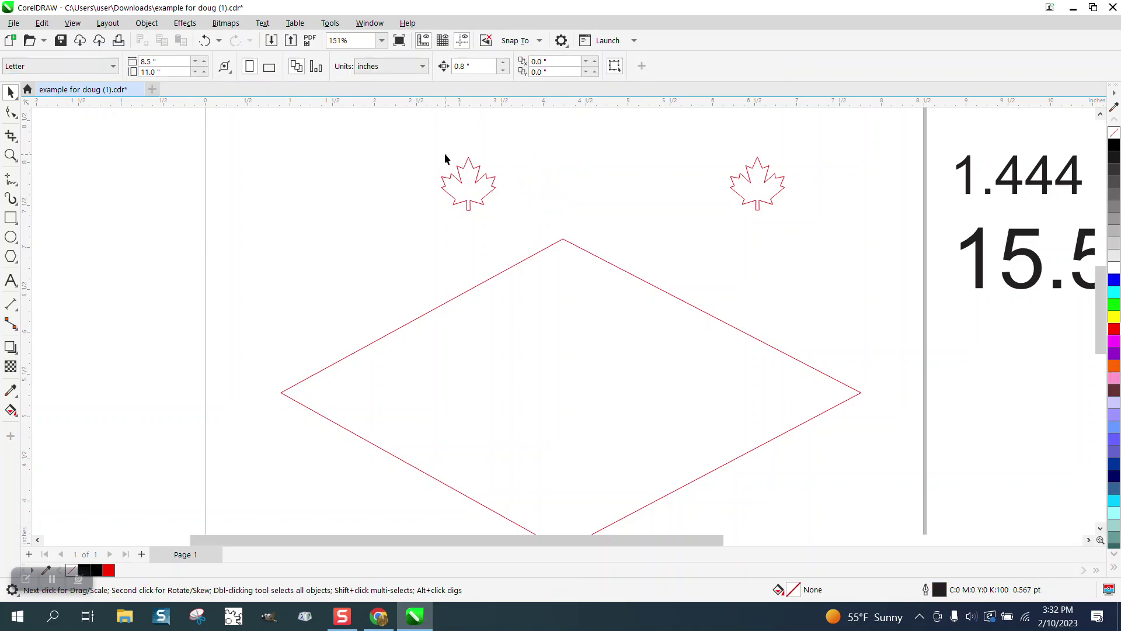
Select the two remaining leaves and enter 8 steps in Effects > Blend.
left_click_drag(416, 139, 798, 232)
scroll(965, 288, "down", 1)
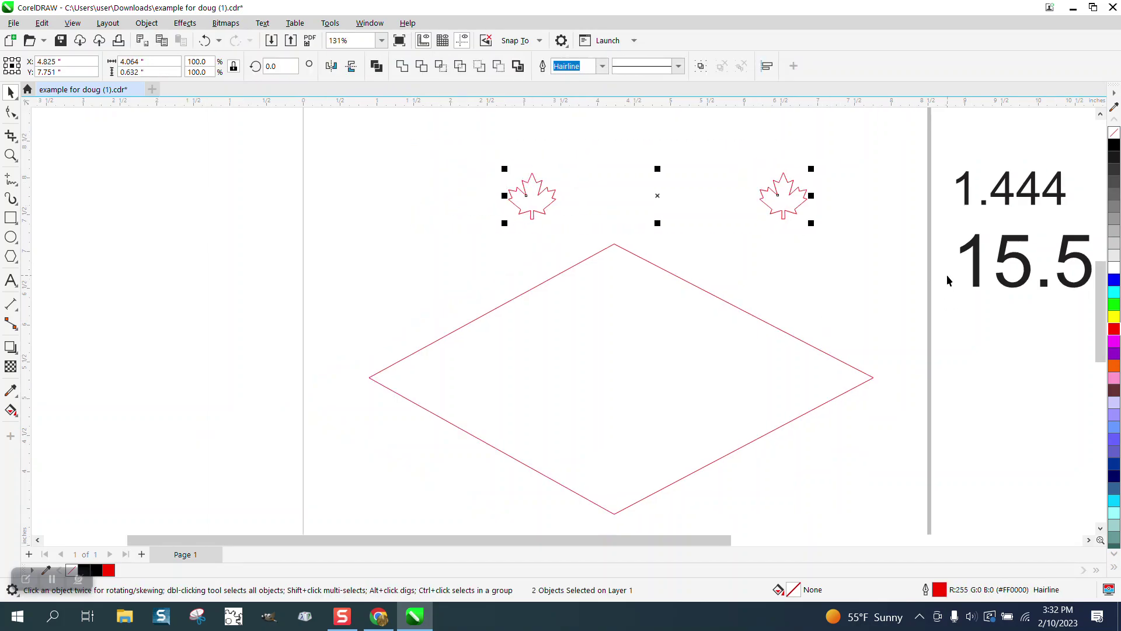
scroll(1032, 283, "down", 1)
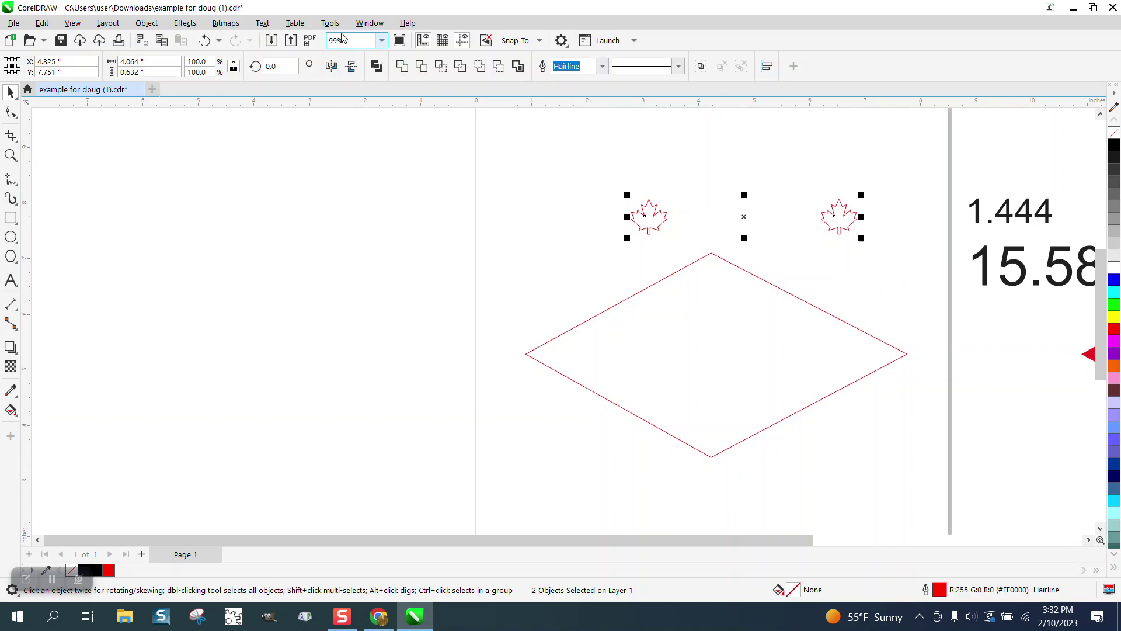
left_click(186, 24)
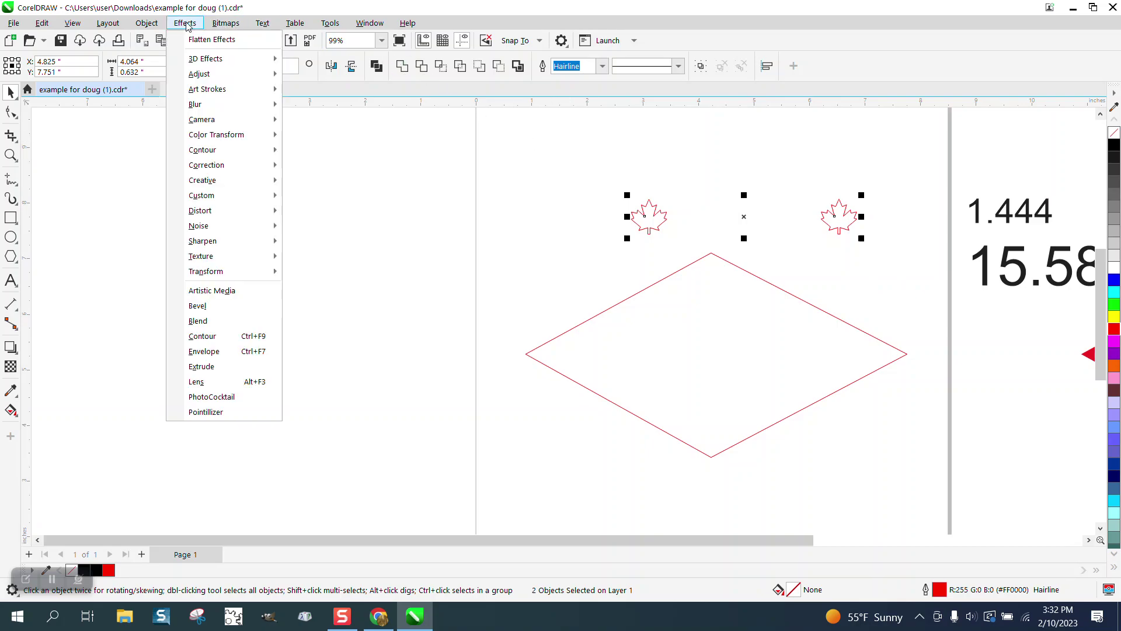
left_click(226, 327)
double_click(941, 131)
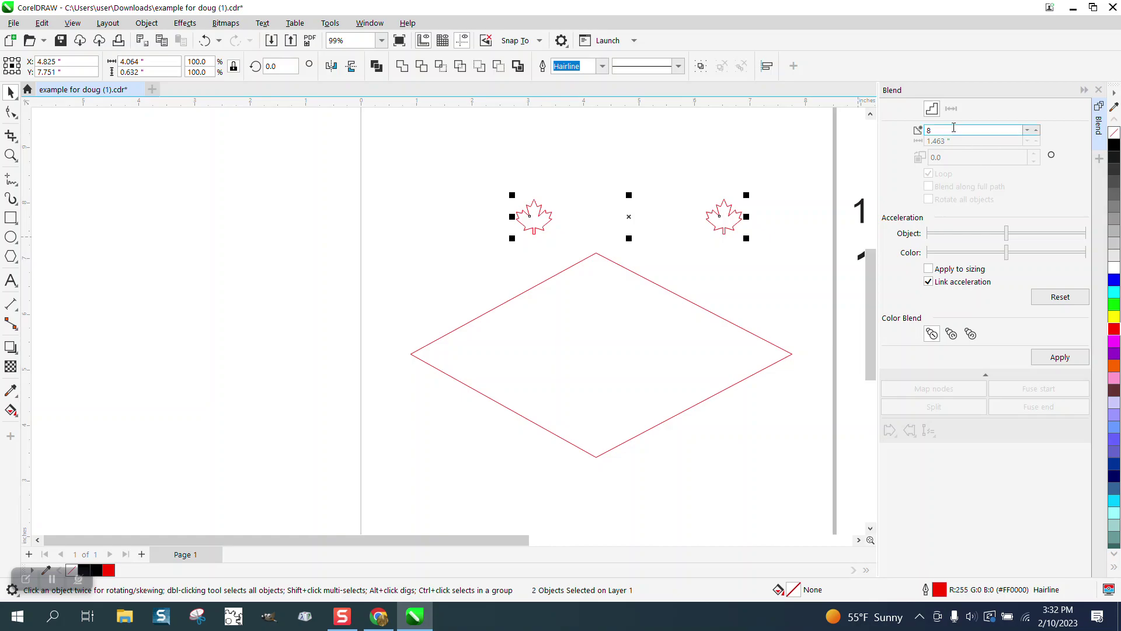
type("8")
Divide 15.58 by 2 in Calculator, giving 7.79.
key("XF86Calculator")
type("1")
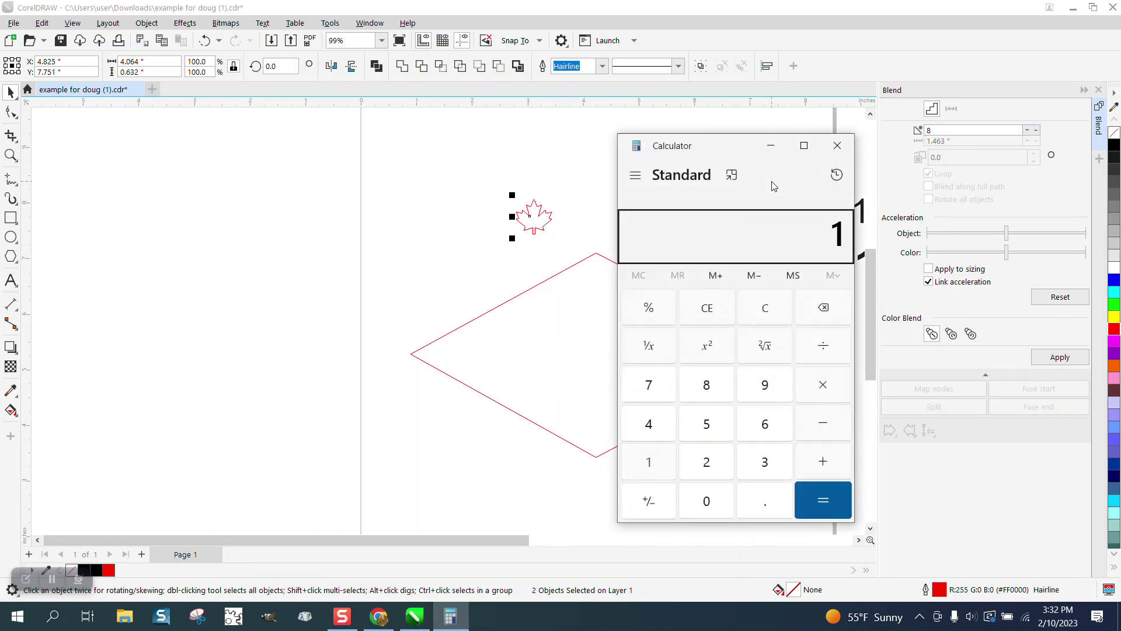
type("5.58")
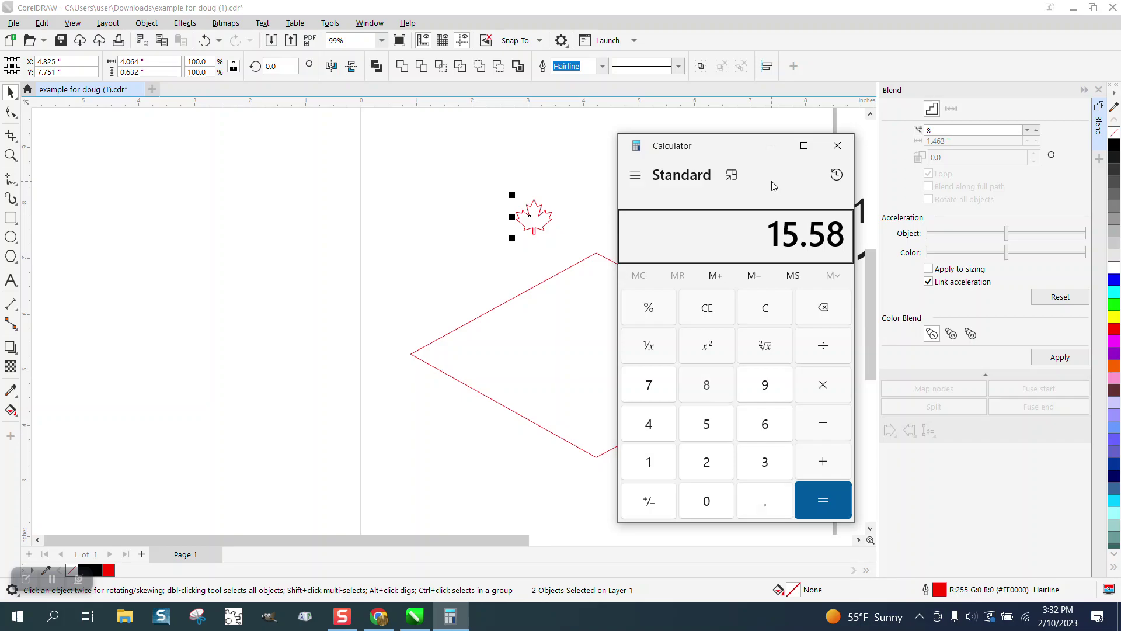
type(" ÷ 2")
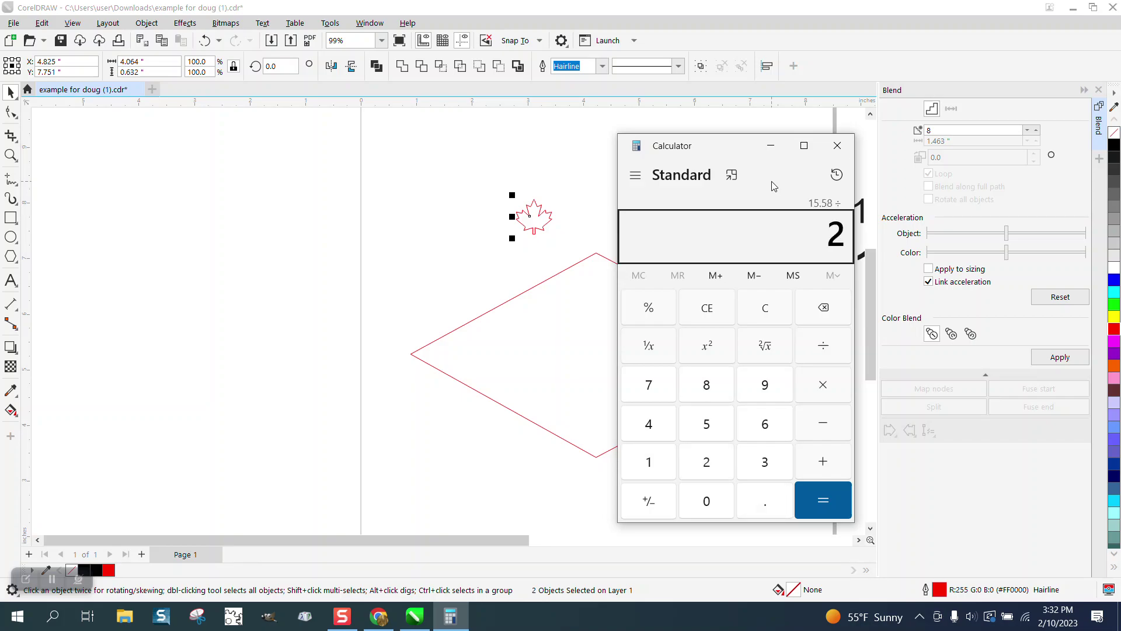
key("Return")
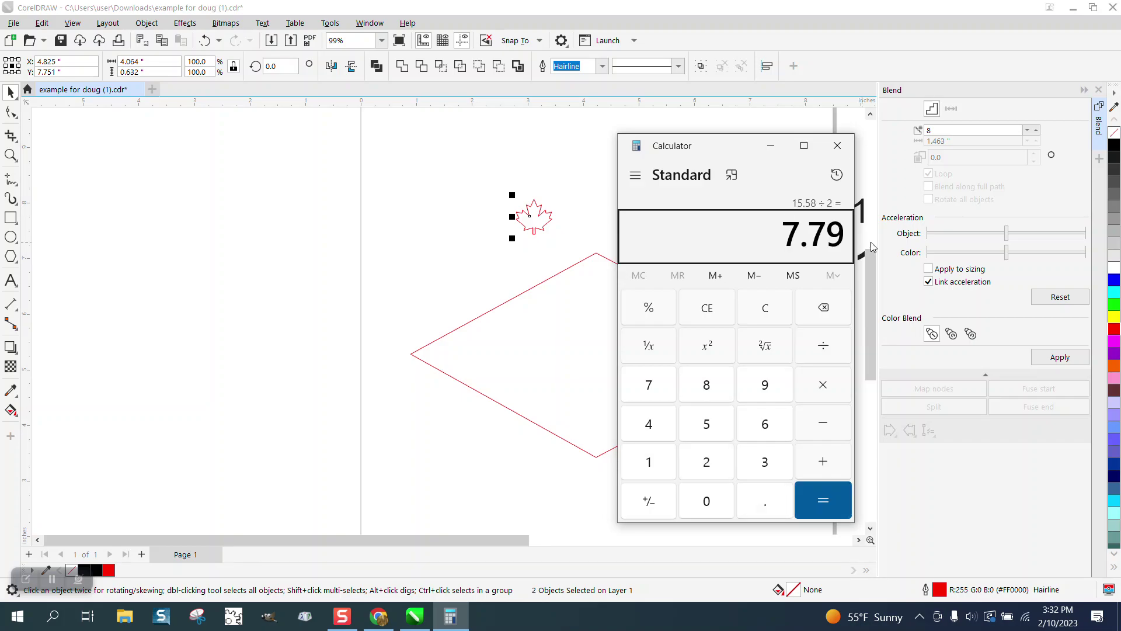
Close the calculator and apply a 6-step blend between the two maple leaves.
left_click(837, 145)
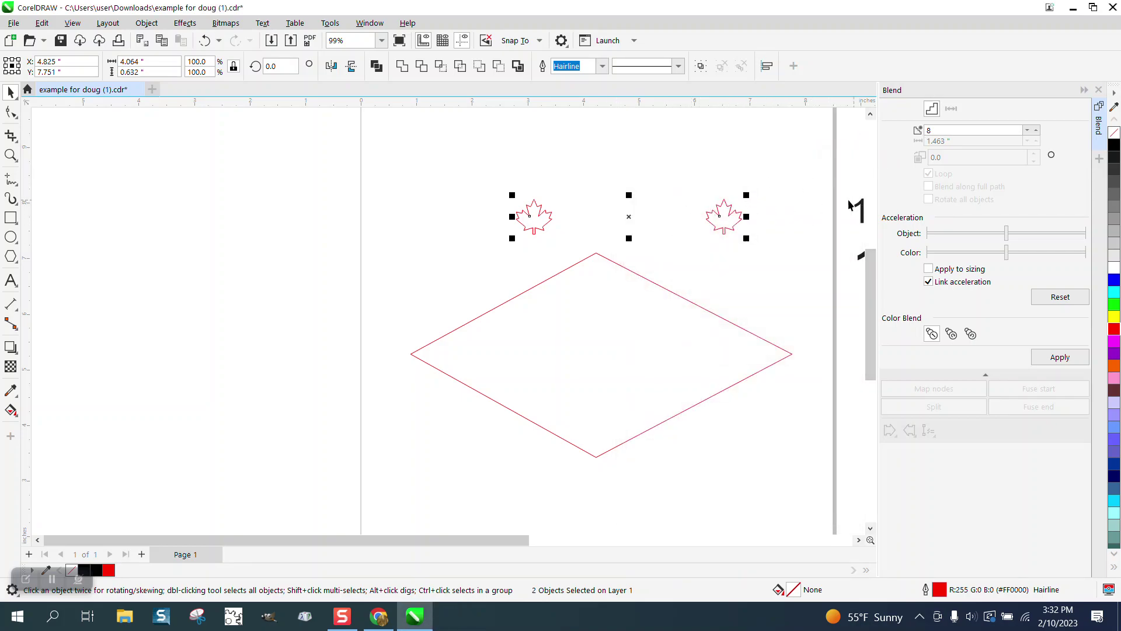
left_click(935, 131)
type("6")
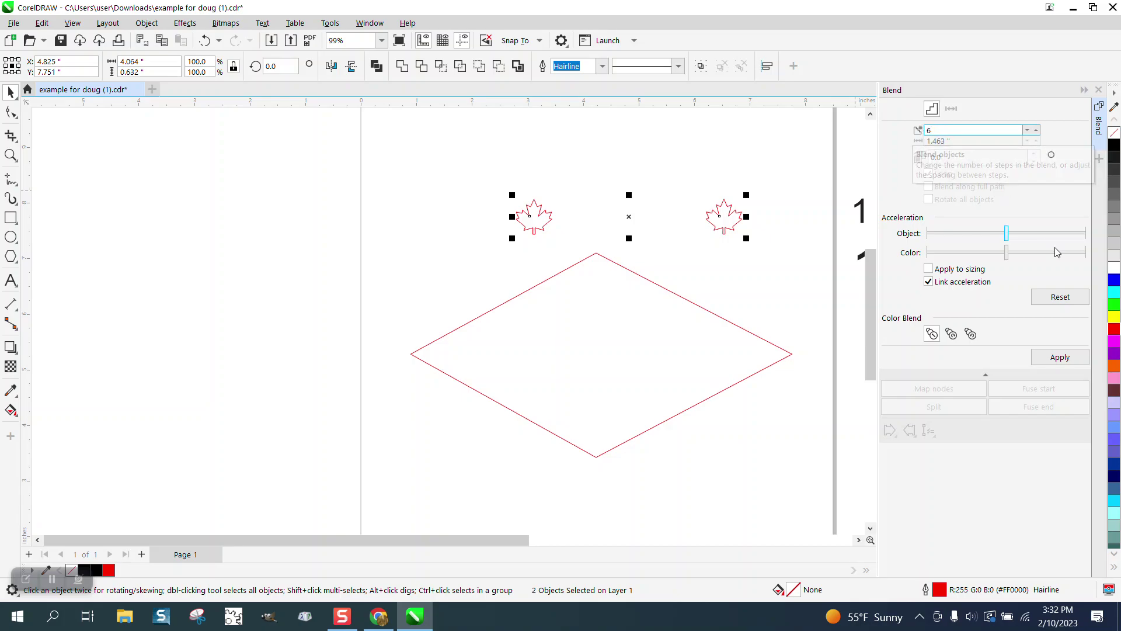
left_click(1060, 357)
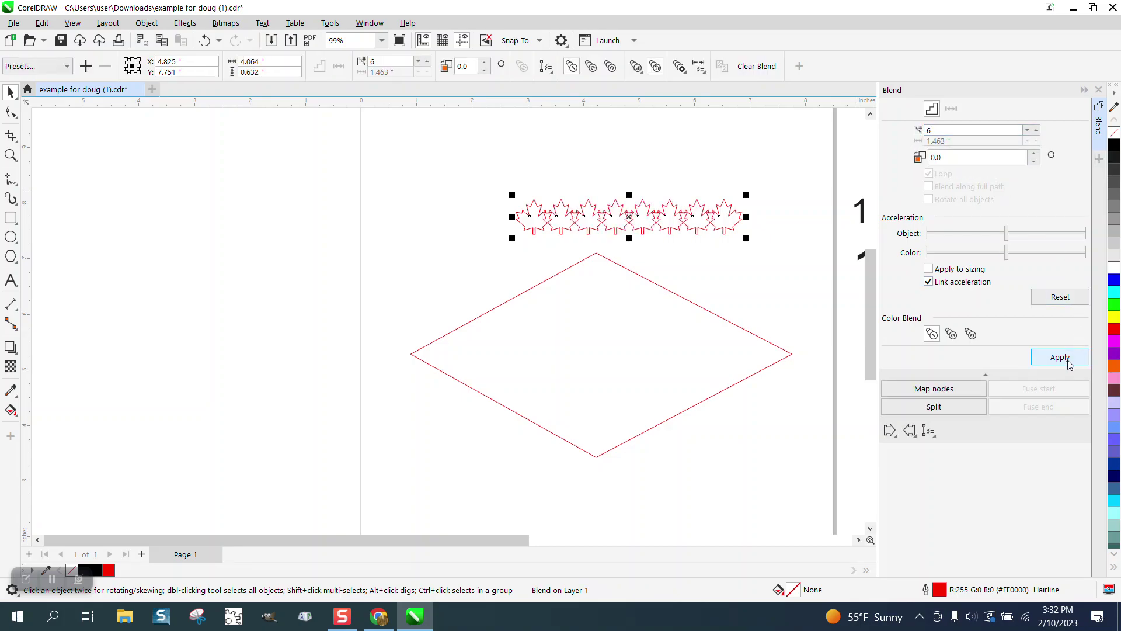
Attach the leaf blend to the diamond as a new path, spread along the full path.
left_click(933, 435)
left_click(951, 448)
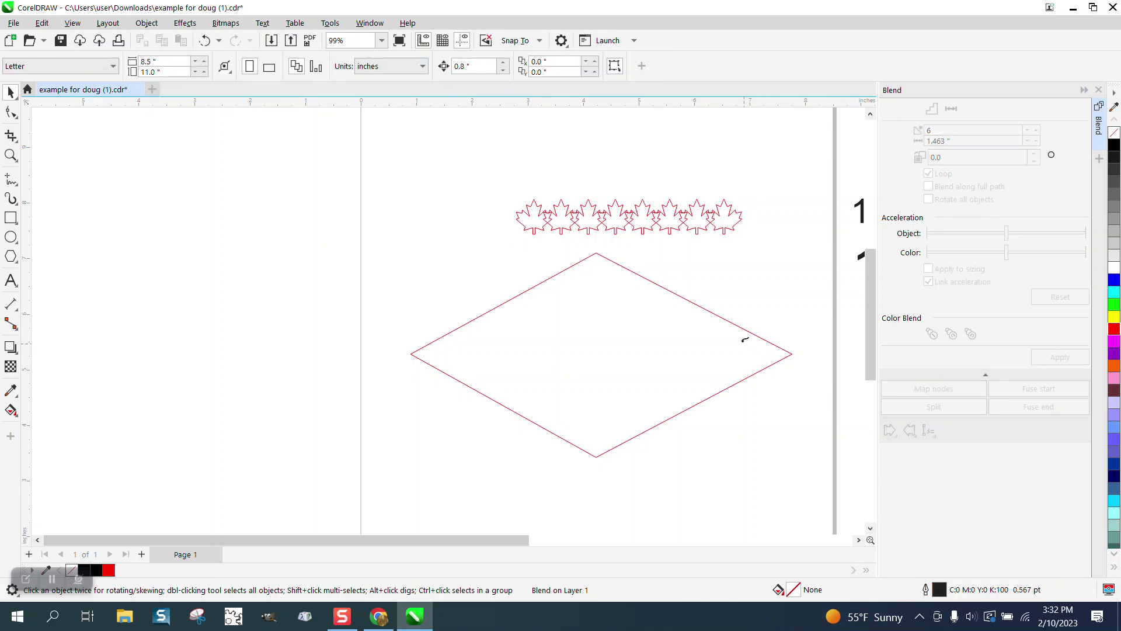
left_click(747, 329)
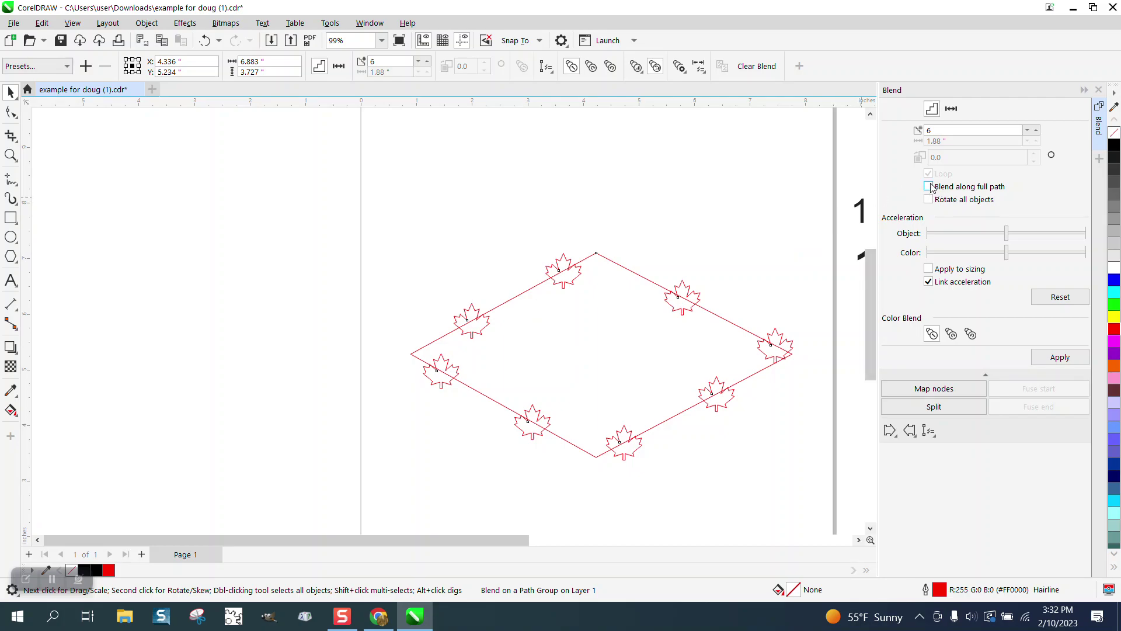
left_click(1060, 358)
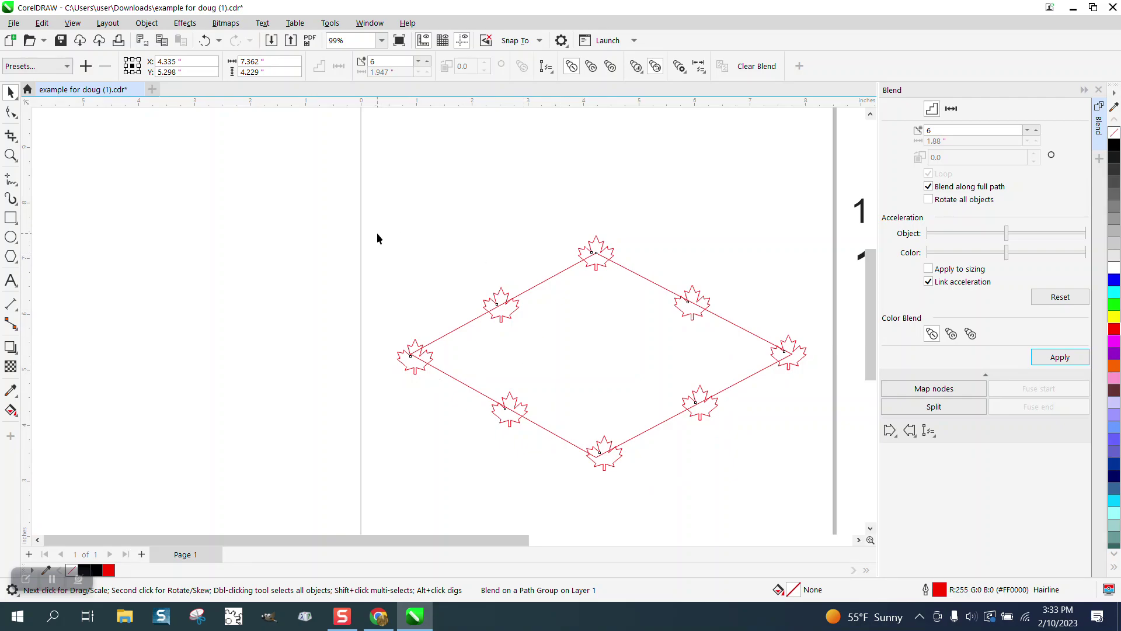
Zoom in on the leaf blend and undo its full-path distribution and diamond path attachment.
left_click(455, 186)
scroll(411, 194, "down", 5)
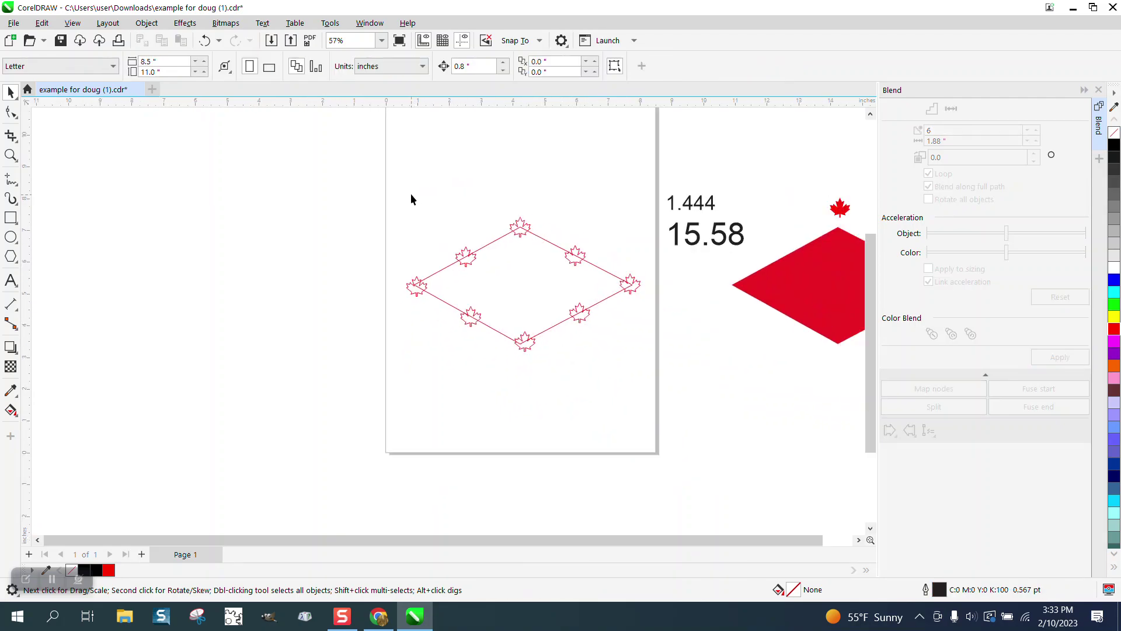
left_click(11, 156)
left_click_drag(411, 207, 678, 321)
scroll(669, 317, "down", 3)
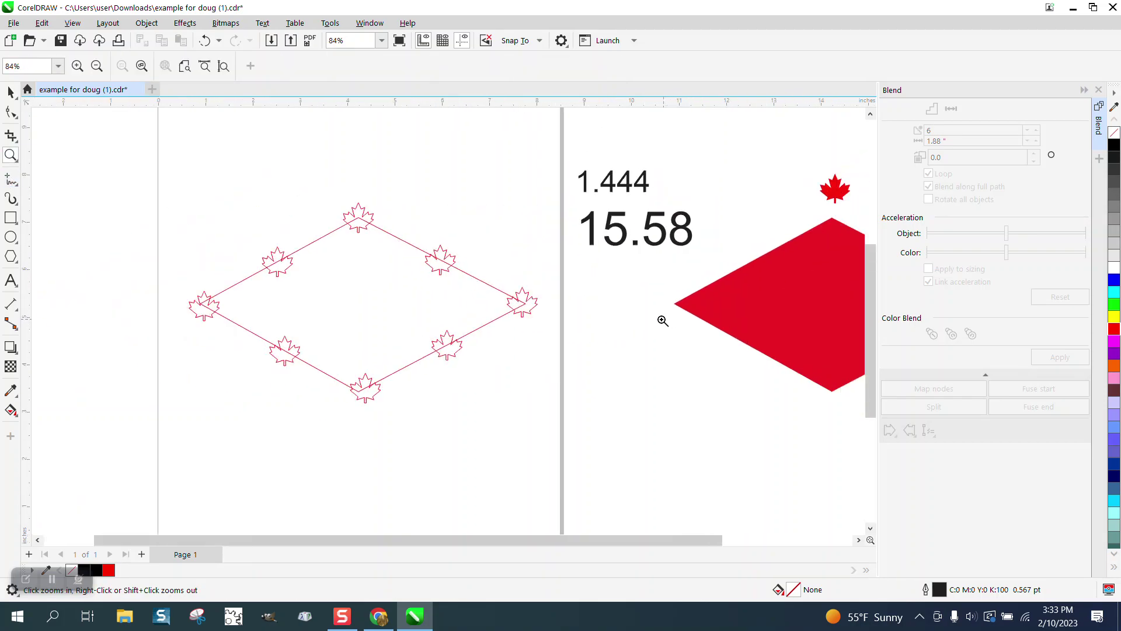
left_click(10, 92)
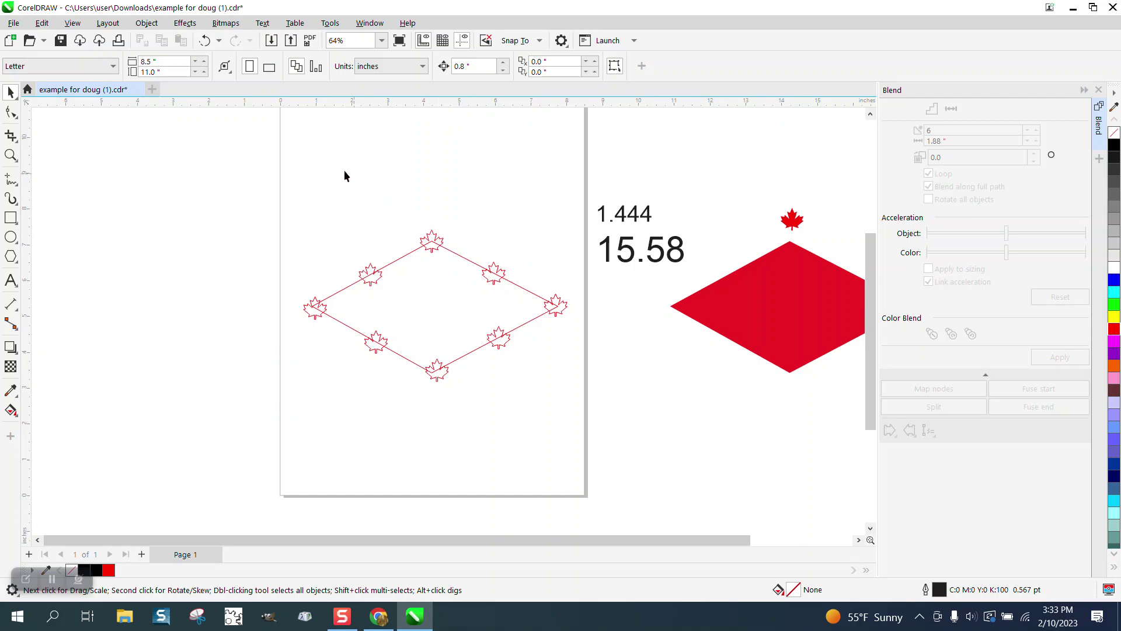
left_click(204, 40)
left_click(204, 40)
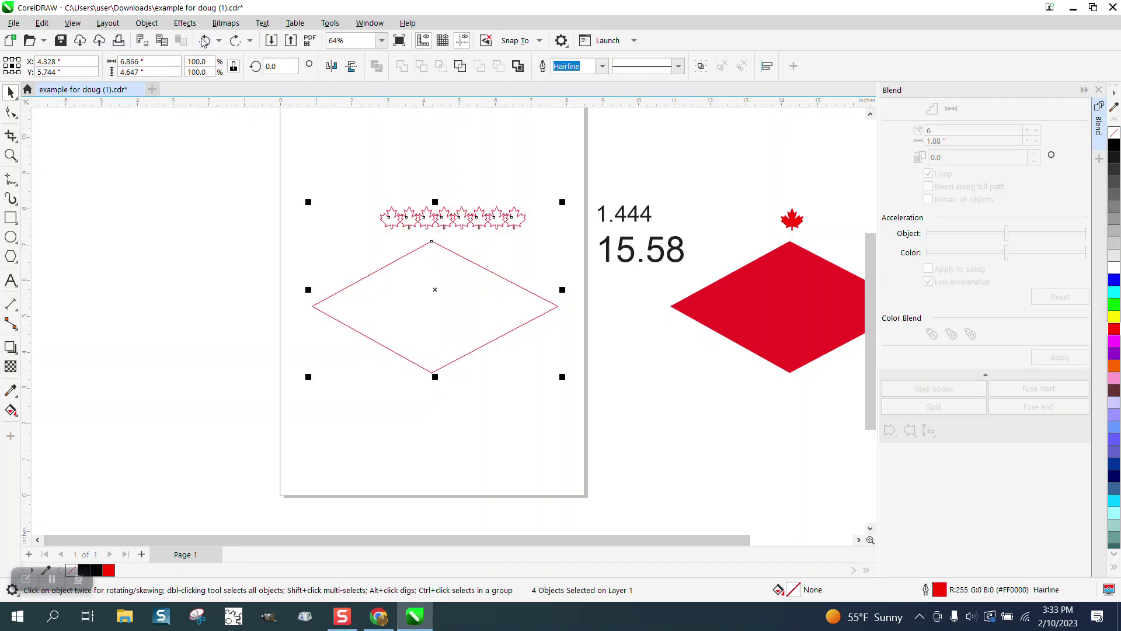
Select the blend, undo it to leave two leaves, and drag them higher above the diamond.
left_click(488, 198)
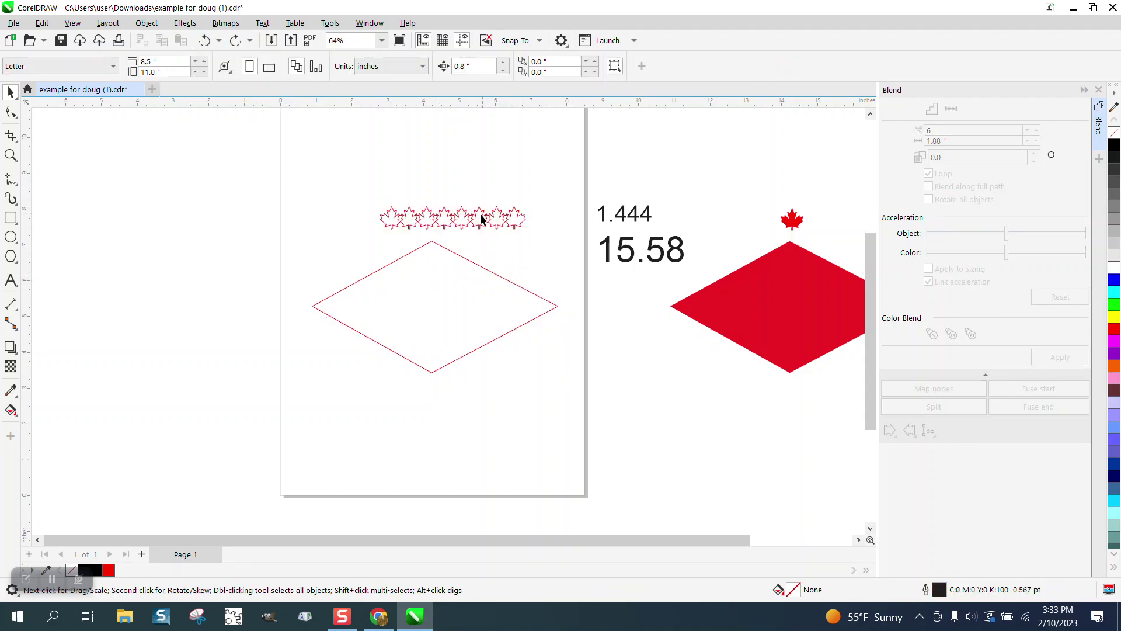
left_click_drag(538, 236, 546, 238)
left_click(206, 41)
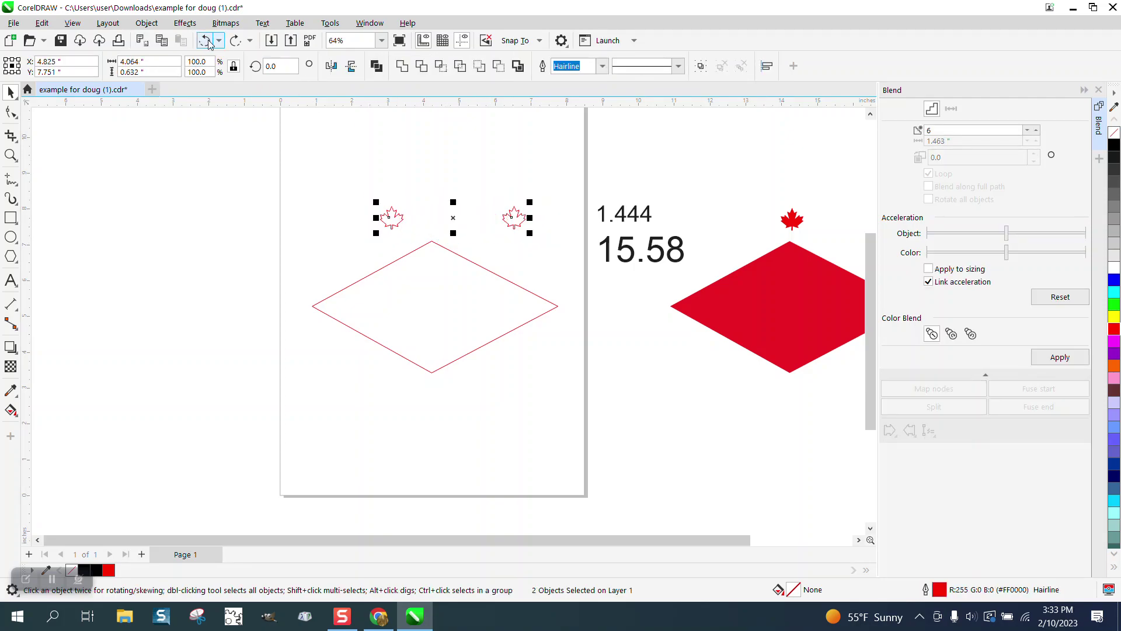
left_click_drag(453, 216, 444, 161)
Apply a 0.1-inch outside contour to the diamond, then undo it.
left_click(453, 255)
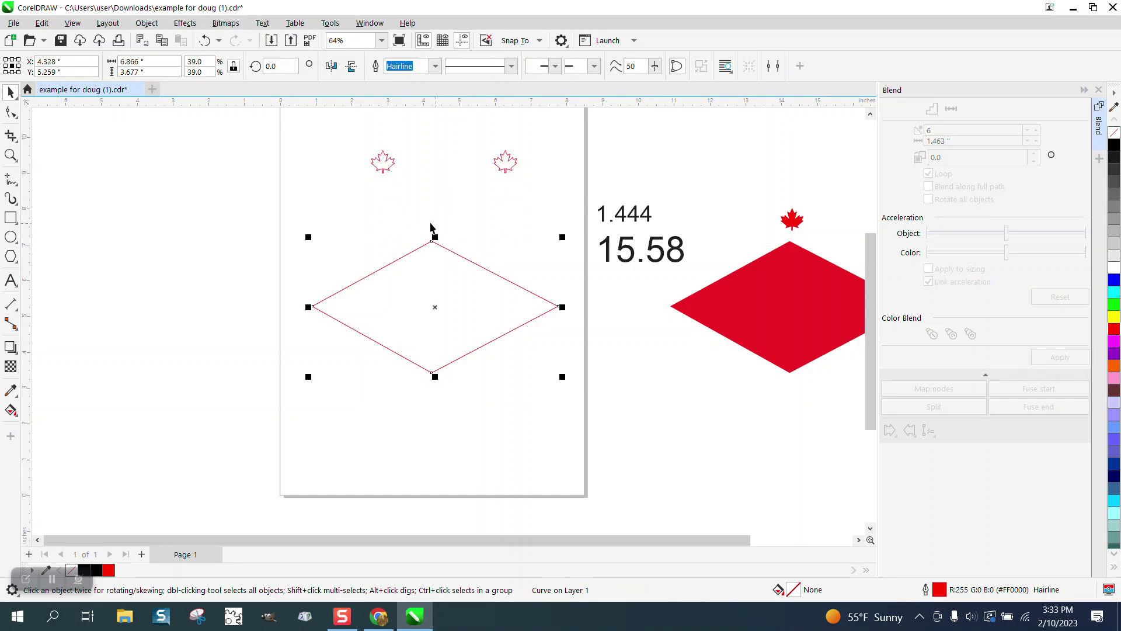
left_click(185, 23)
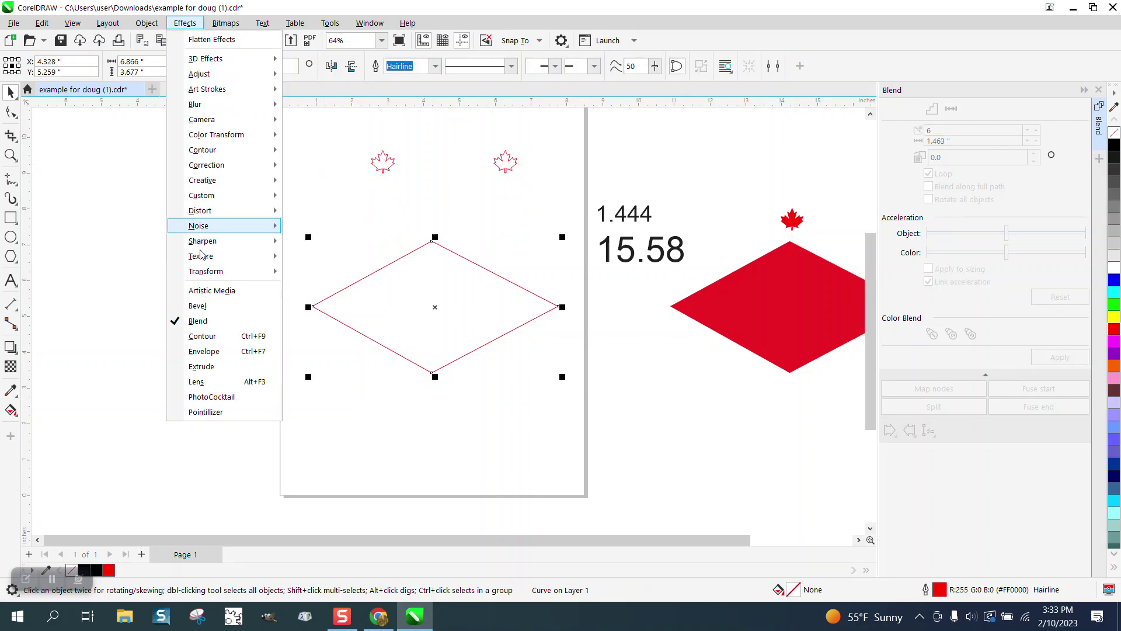
left_click(204, 337)
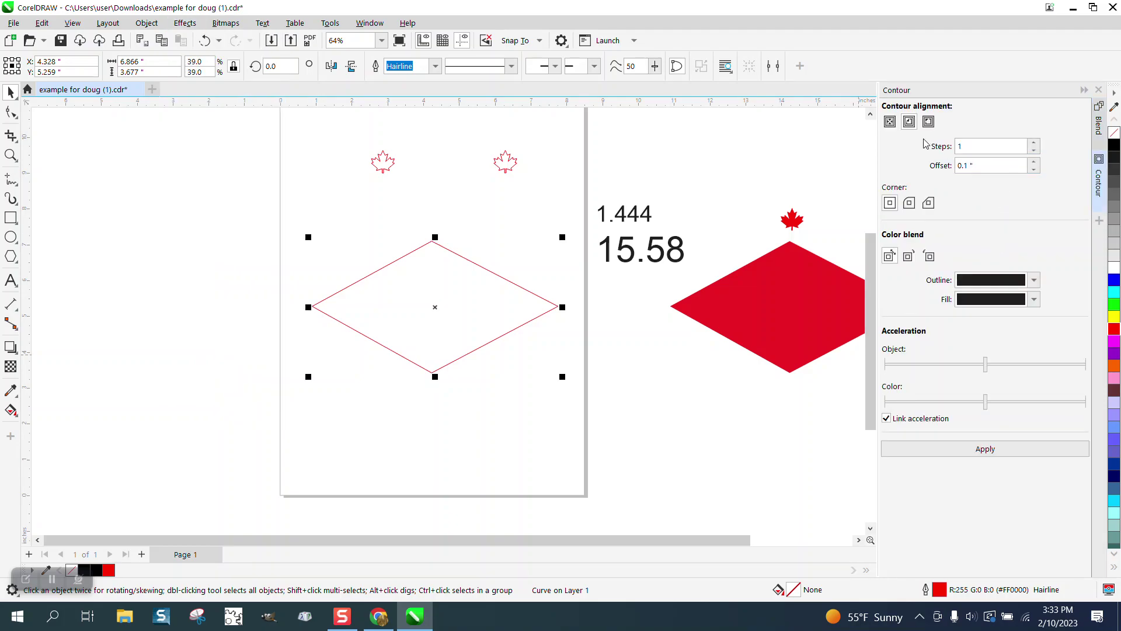
left_click(928, 121)
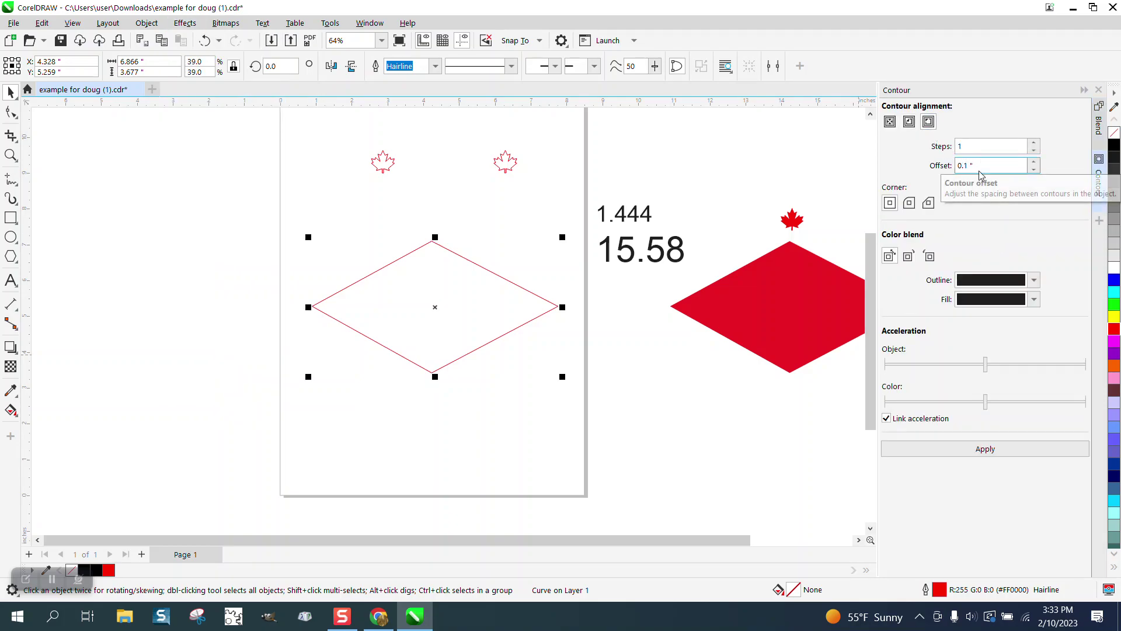
left_click(984, 442)
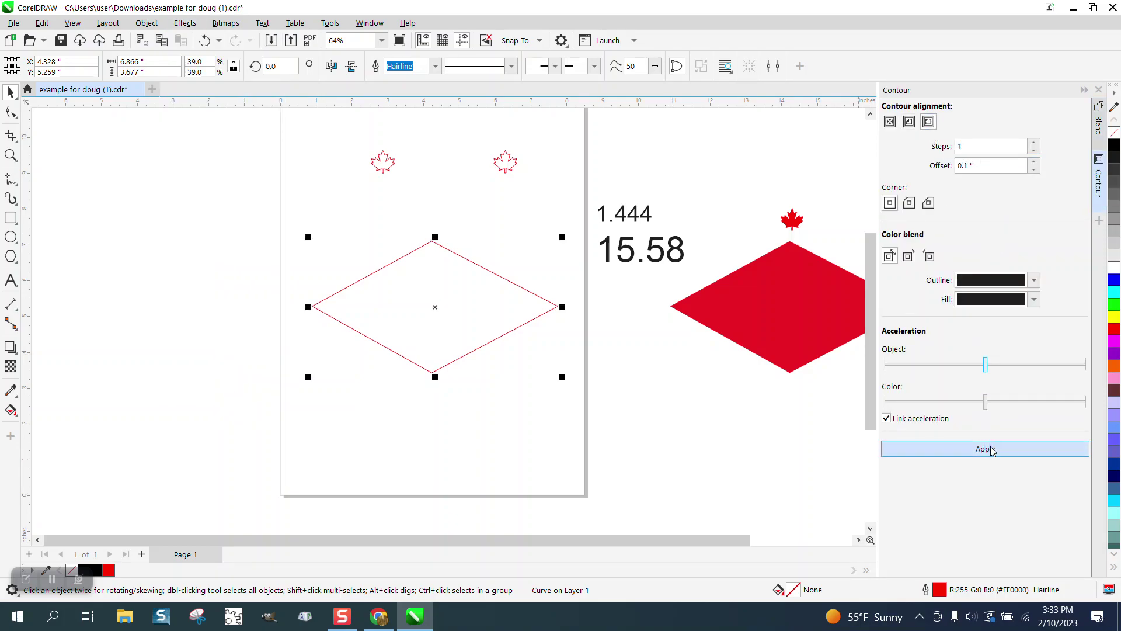
left_click(204, 40)
Reapply the outside contour with the offset changed to 0.5 inch.
left_click_drag(992, 166, 952, 166)
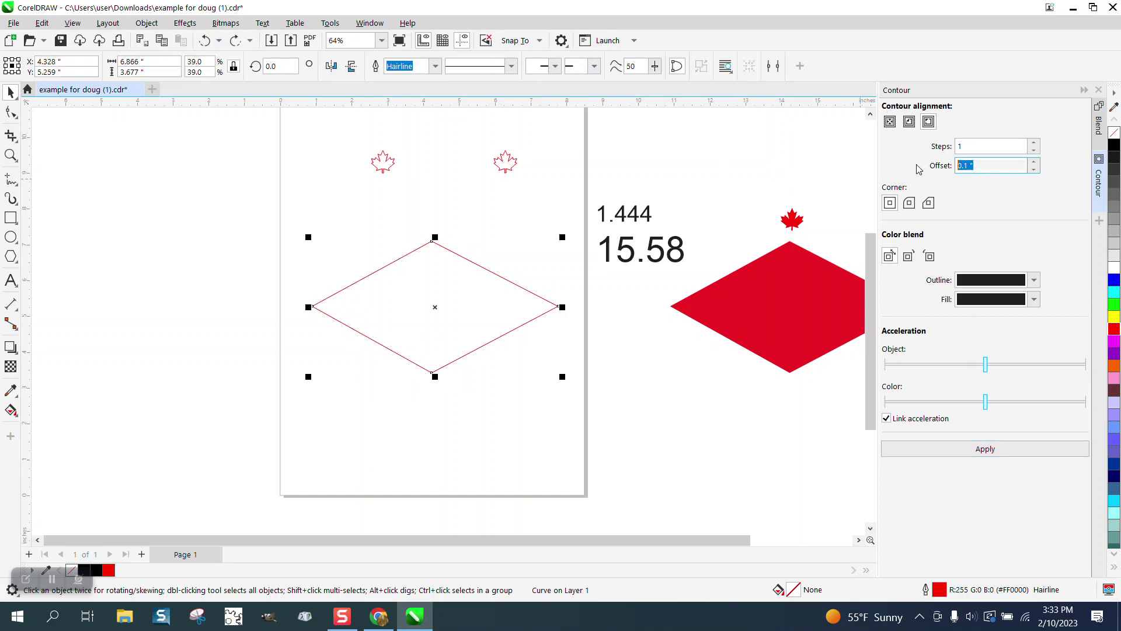
type(".5")
left_click(1003, 448)
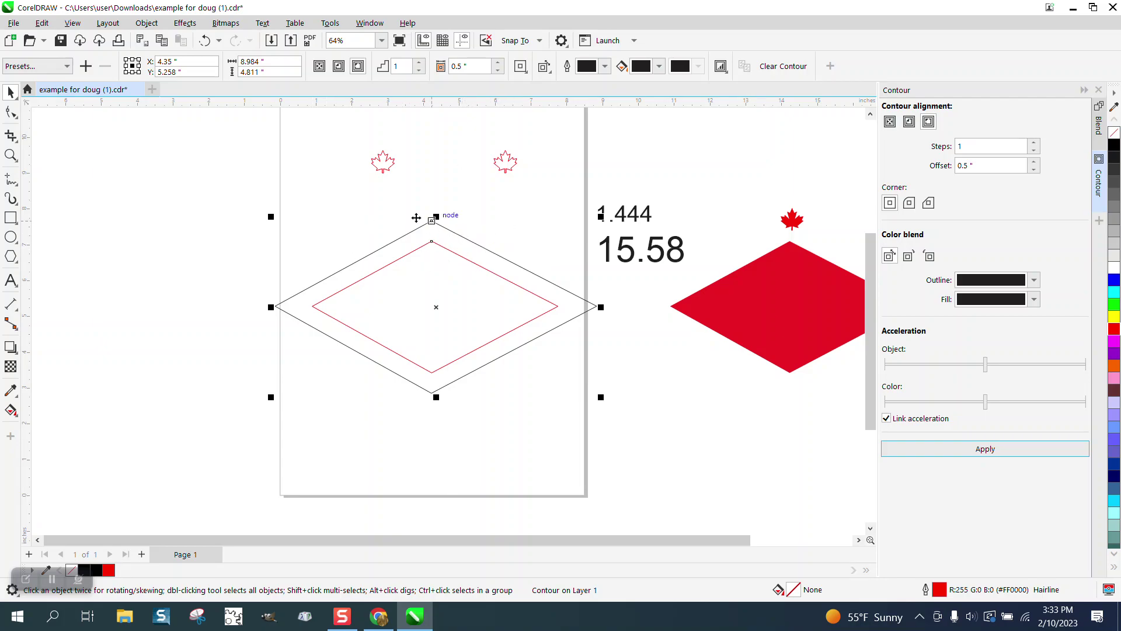
left_click(147, 23)
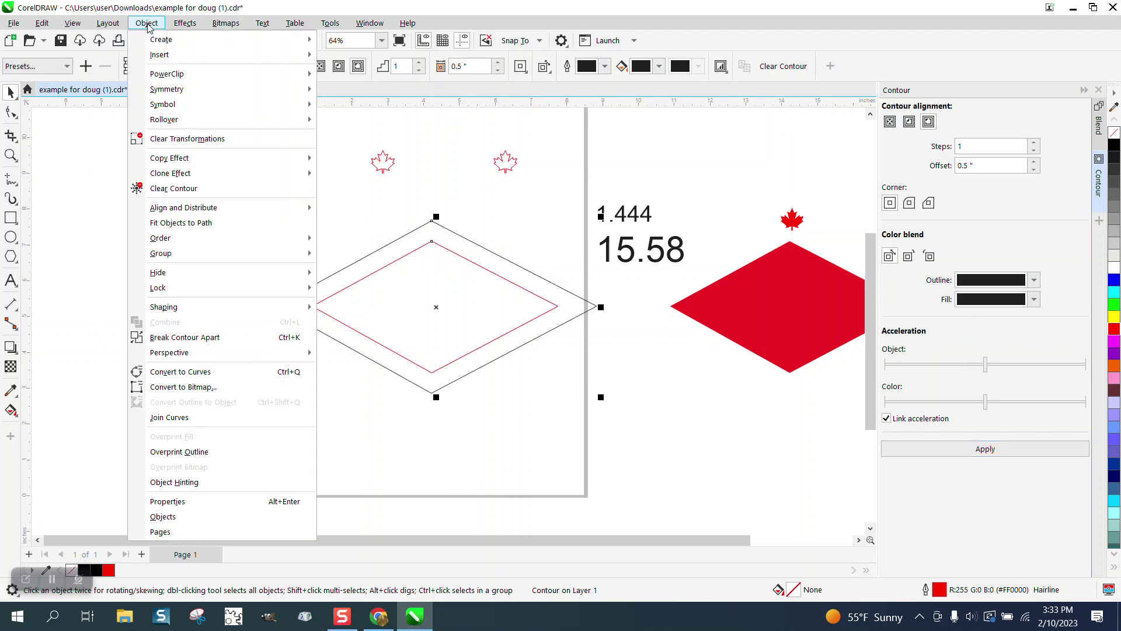
Separate the contour from the diamond and view the outer outline in the Properties docker.
left_click(191, 338)
left_click(248, 229)
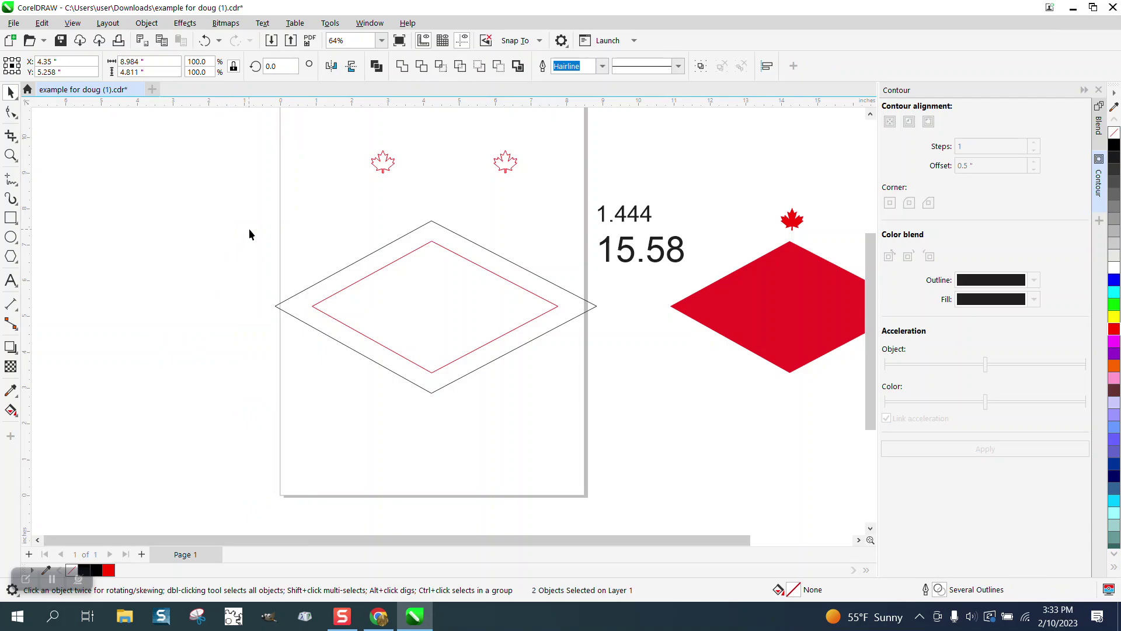
left_click(376, 251)
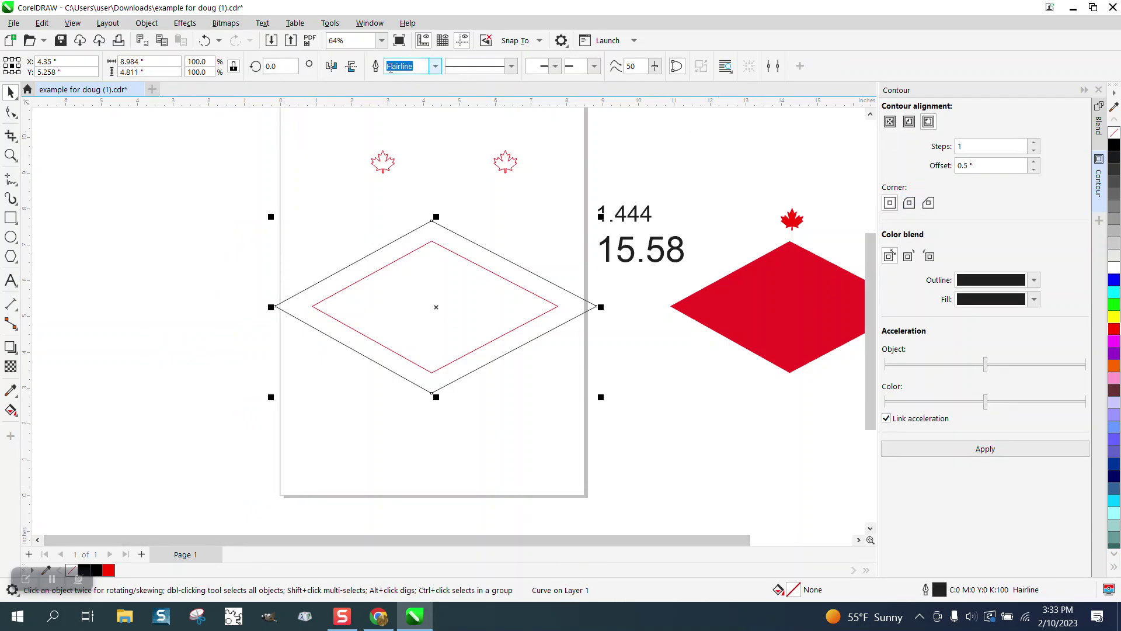
left_click(364, 26)
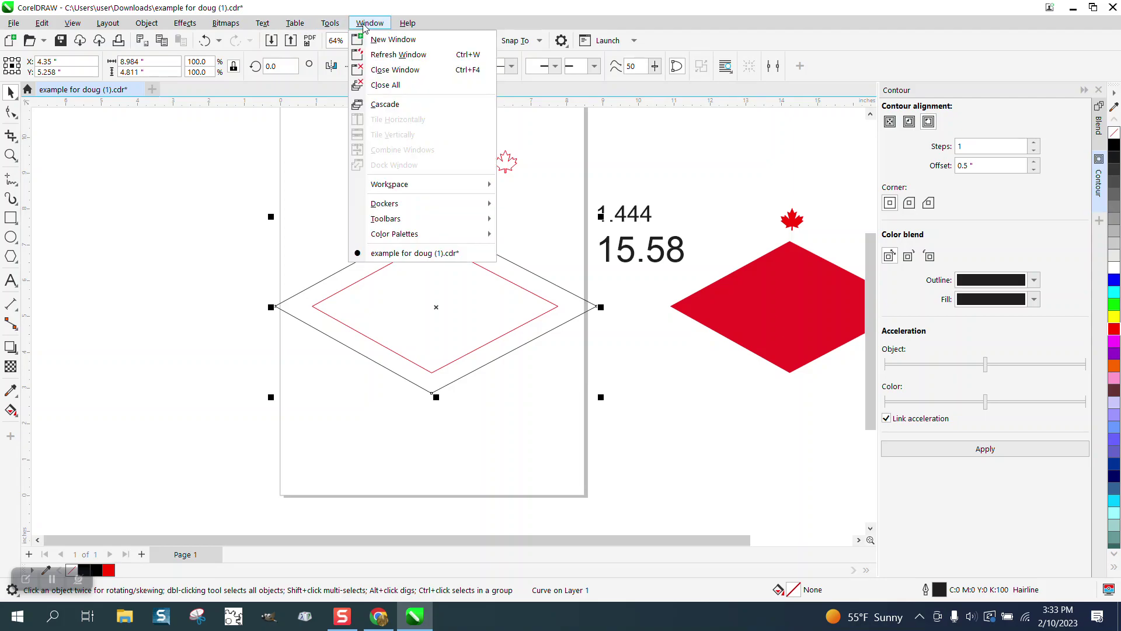
mouse_move(379, 203)
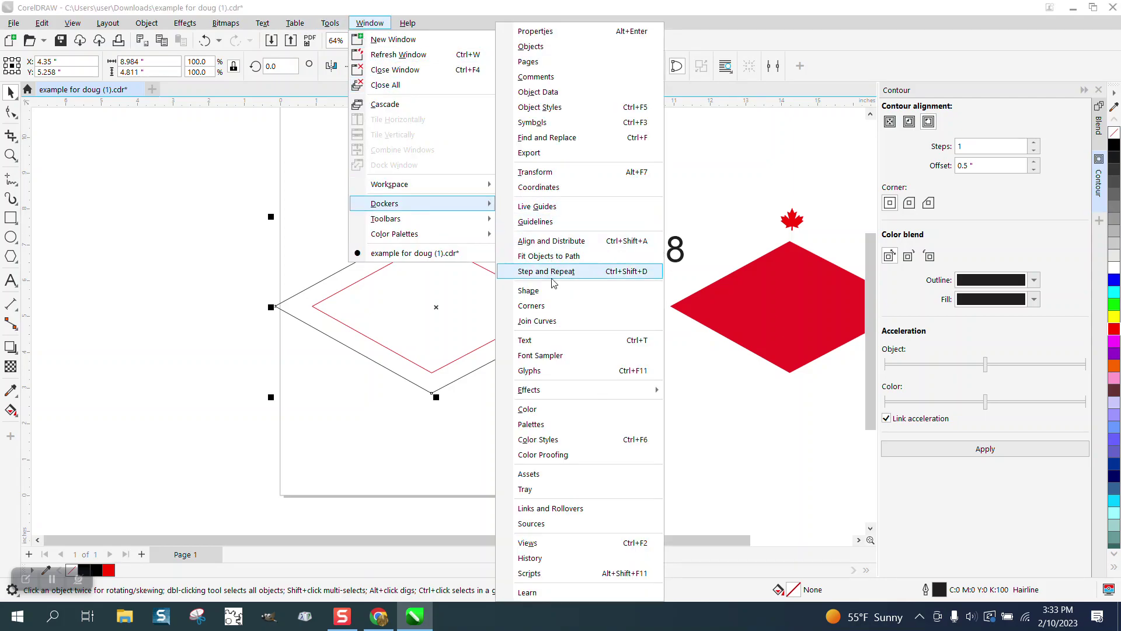
left_click(534, 32)
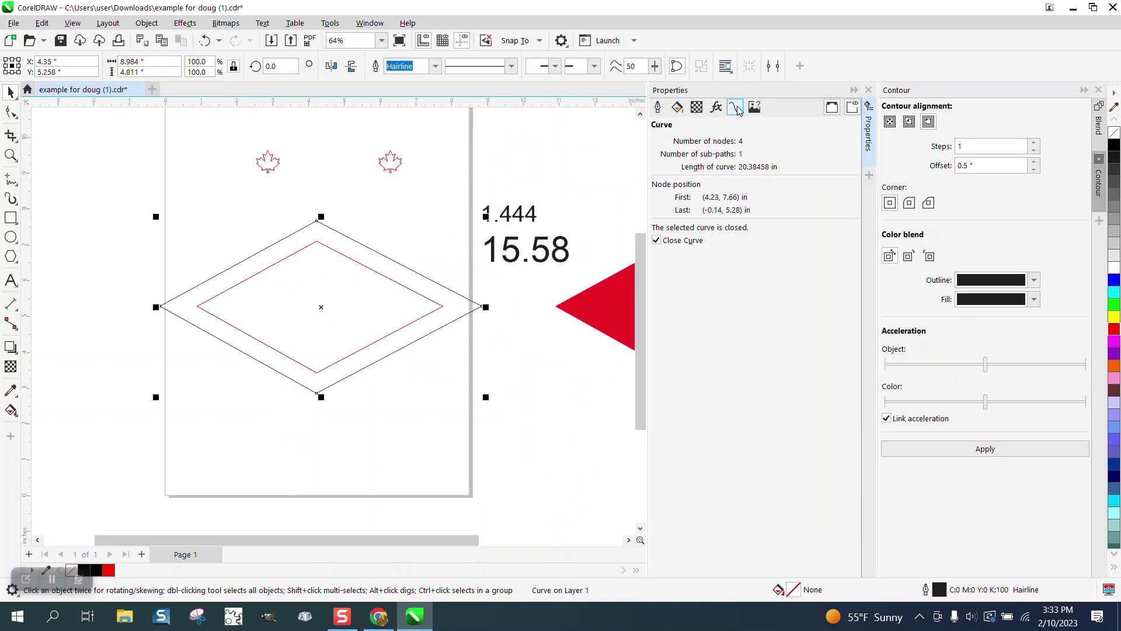
Delete the 1.444 / 15.58 number text and marquee-select both red maple leaves.
left_click(462, 136)
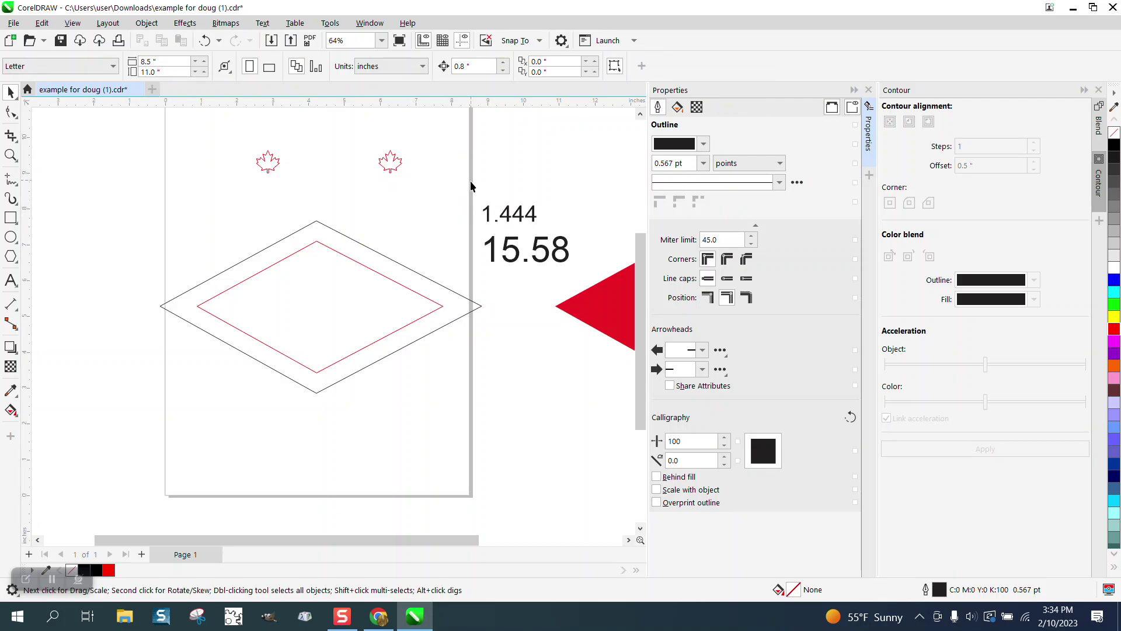
left_click(595, 282)
key("Delete")
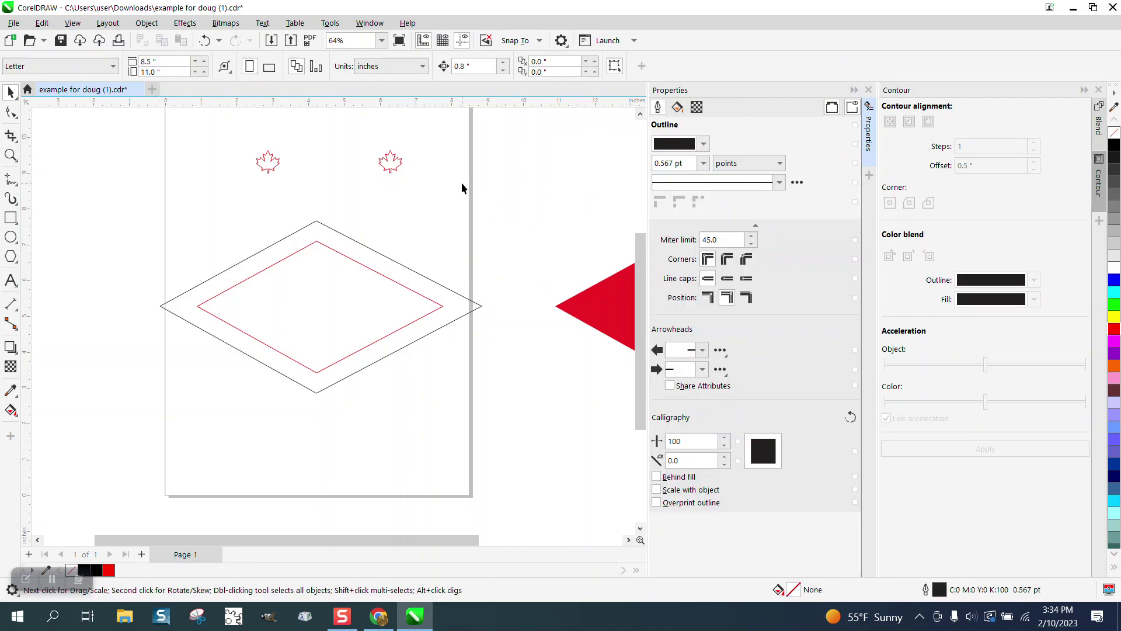
scroll(457, 183, "down", 1)
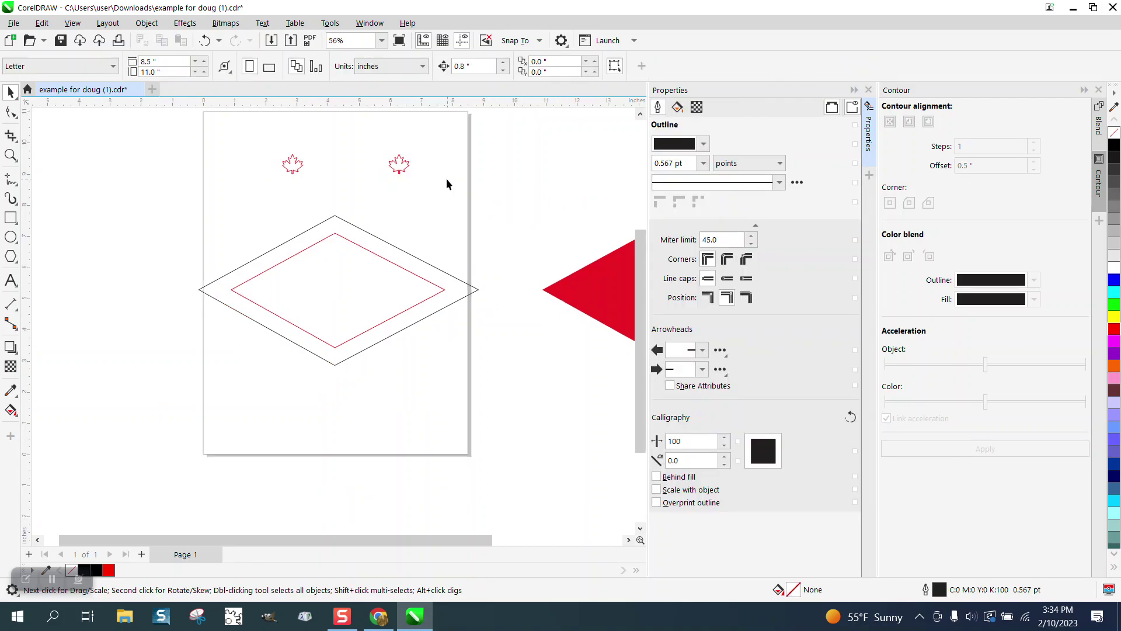
left_click(345, 225)
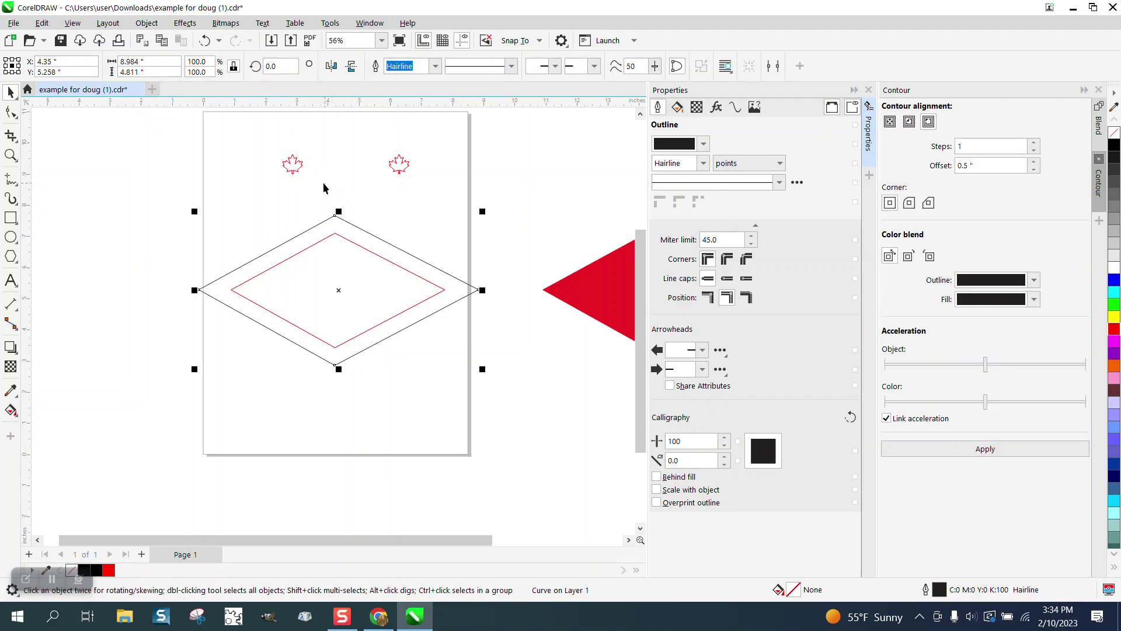
left_click_drag(278, 153, 418, 180)
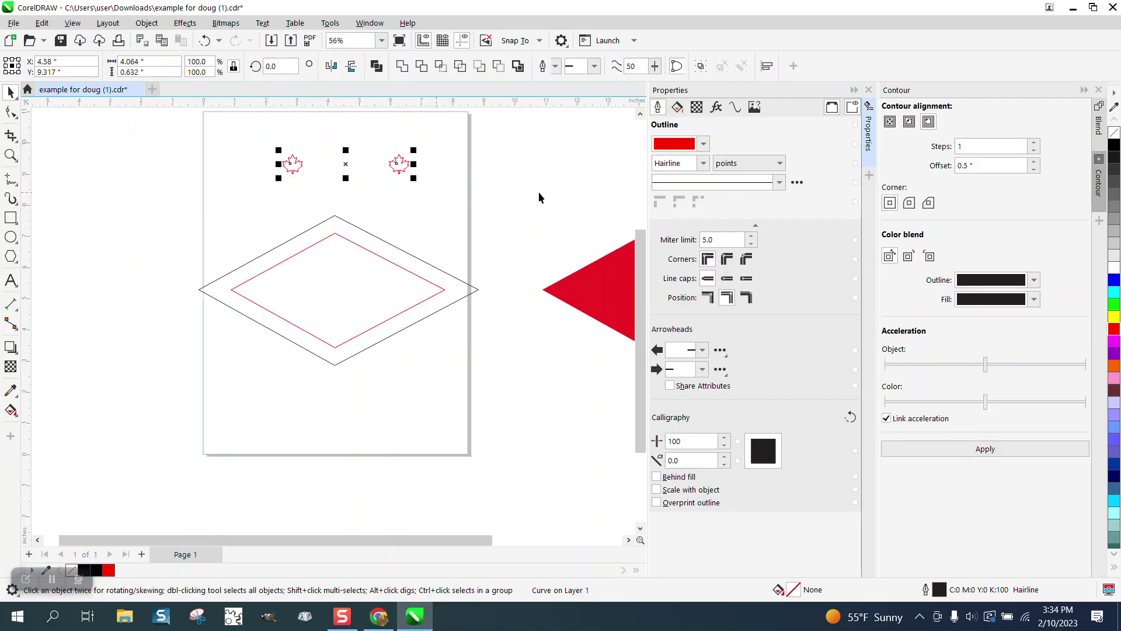
Close the Properties and Contour panels and blend the two maple leaves in 8 steps.
left_click(868, 90)
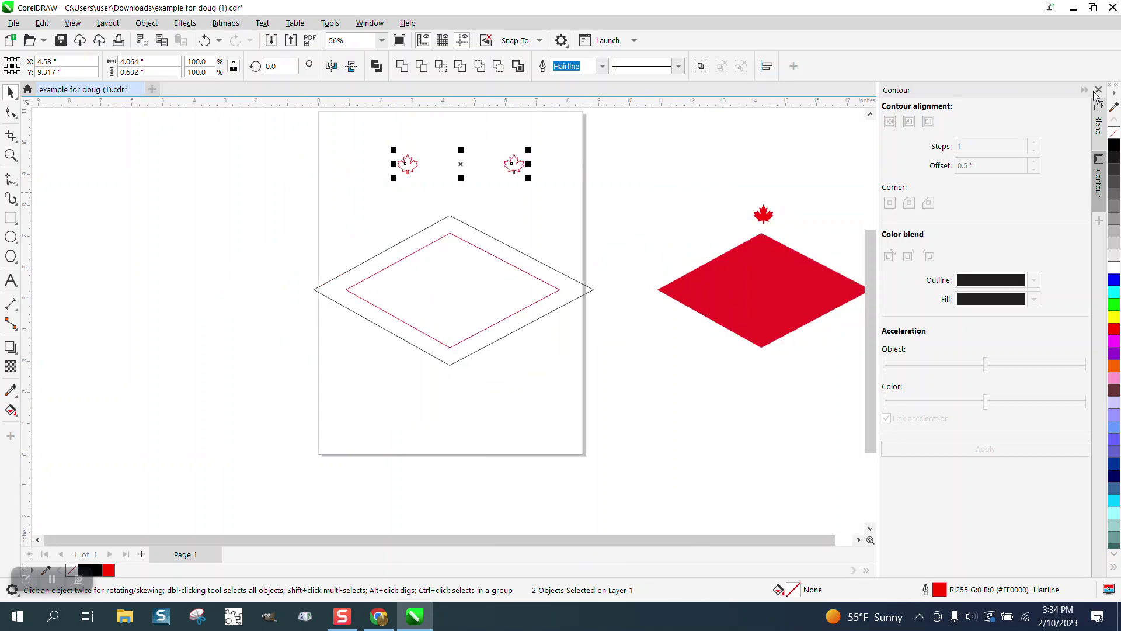
left_click(1099, 89)
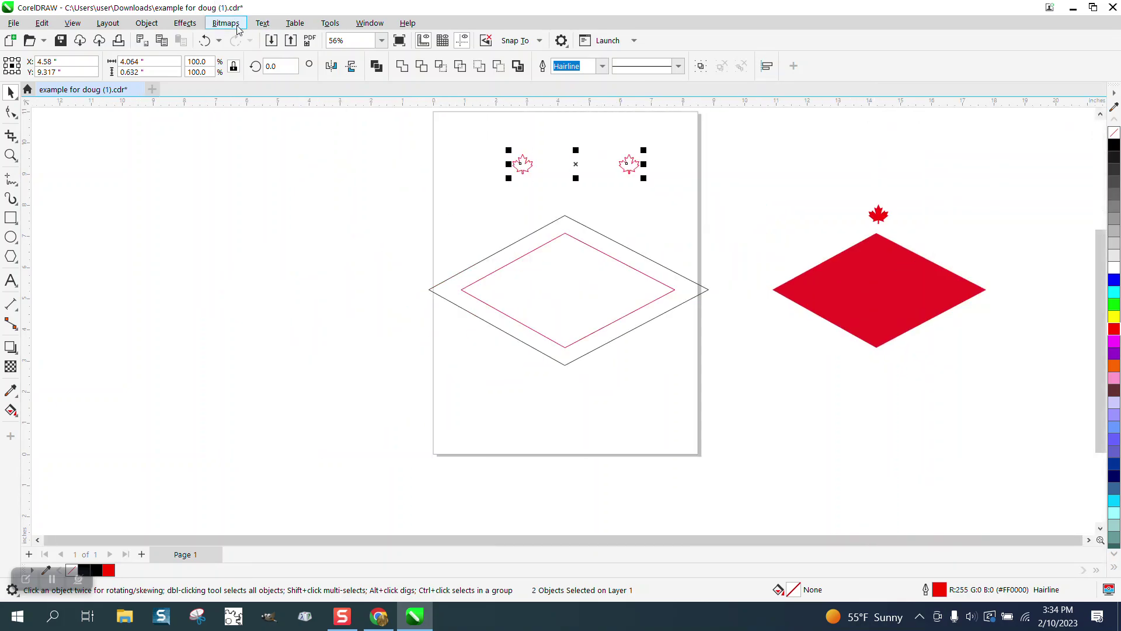
left_click(185, 24)
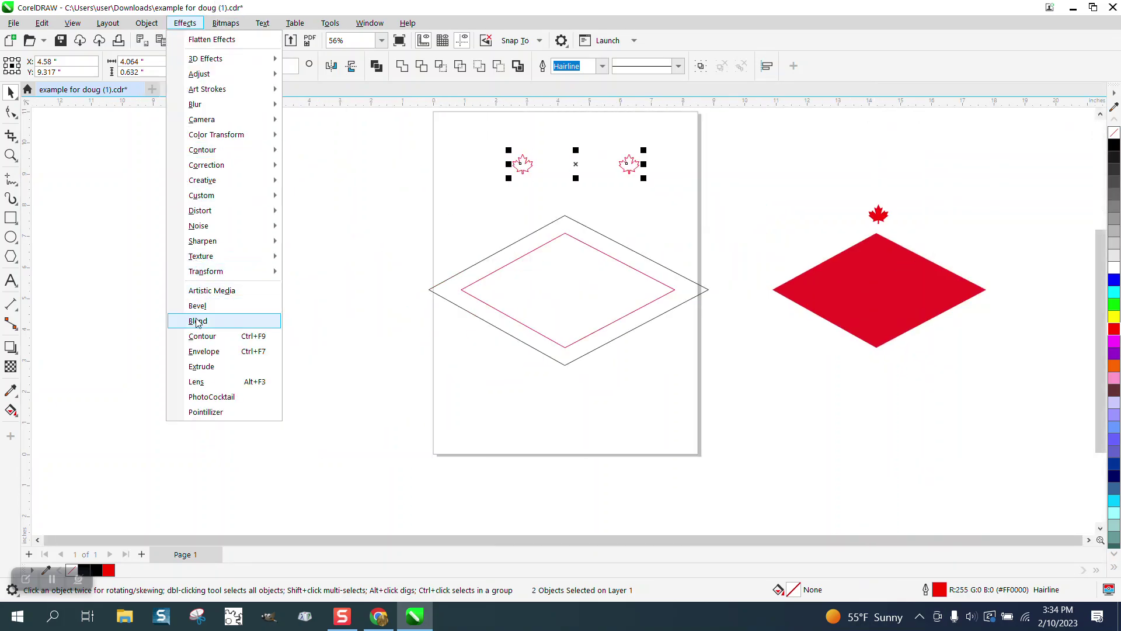
left_click(198, 321)
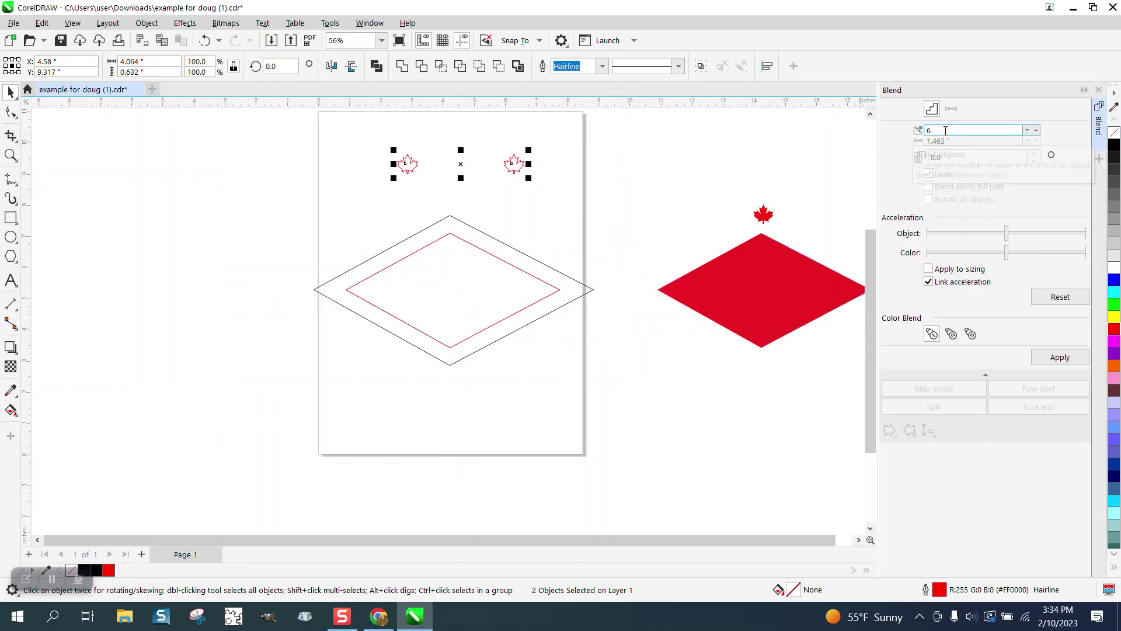
left_click(943, 130)
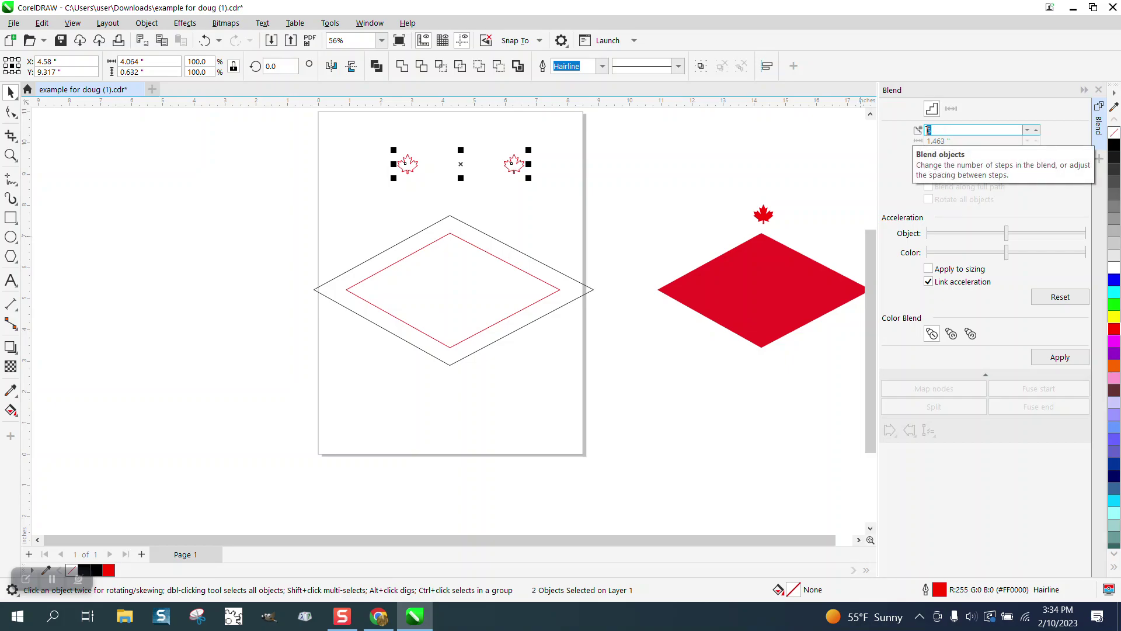
type("8")
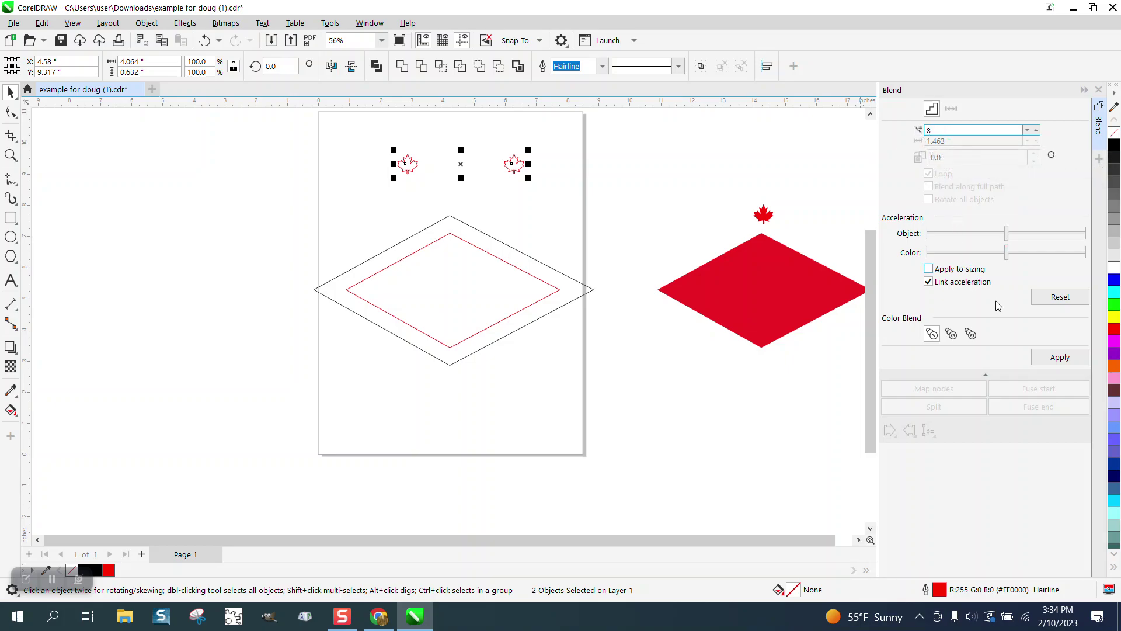
left_click(1059, 358)
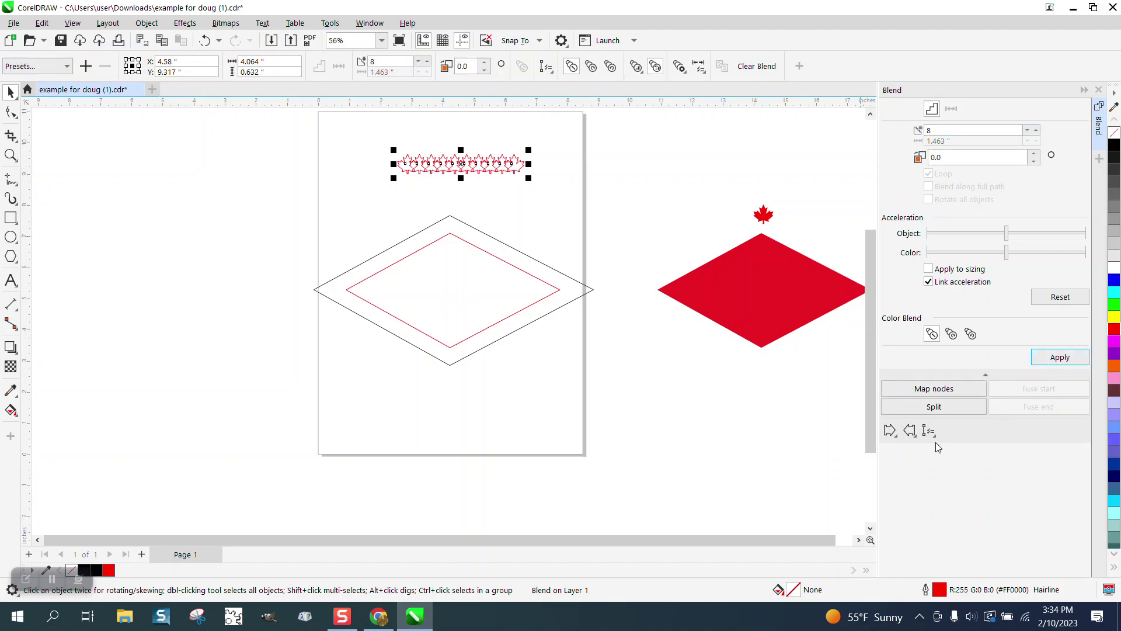
Attach the 8-step blend to the outer diamond as a new path along the full path.
left_click(929, 432)
left_click(954, 448)
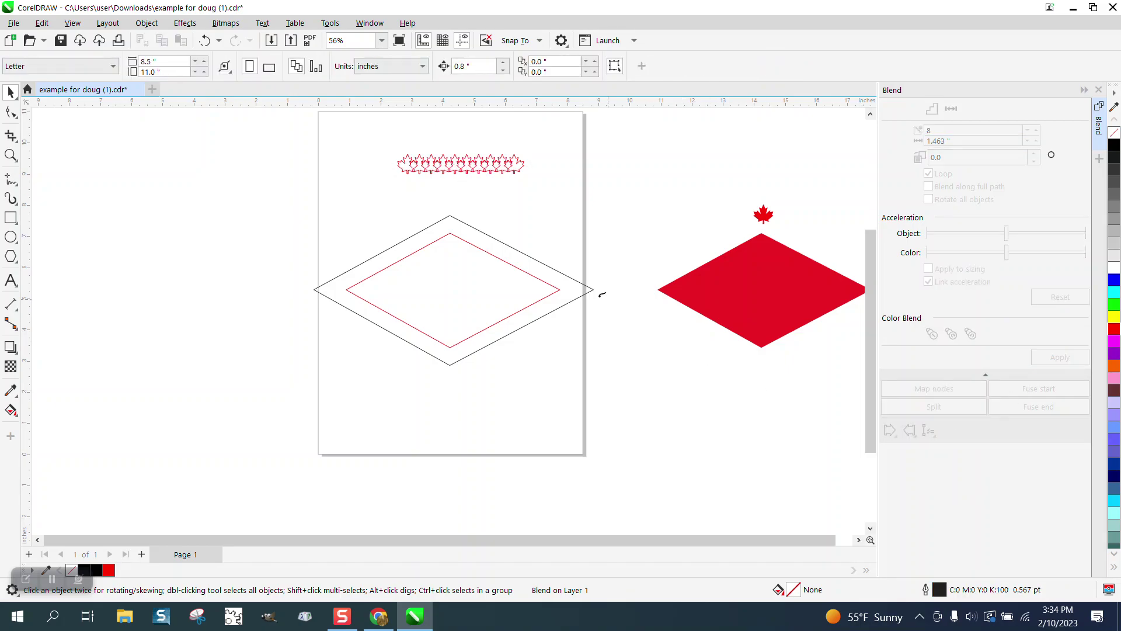
left_click(553, 271)
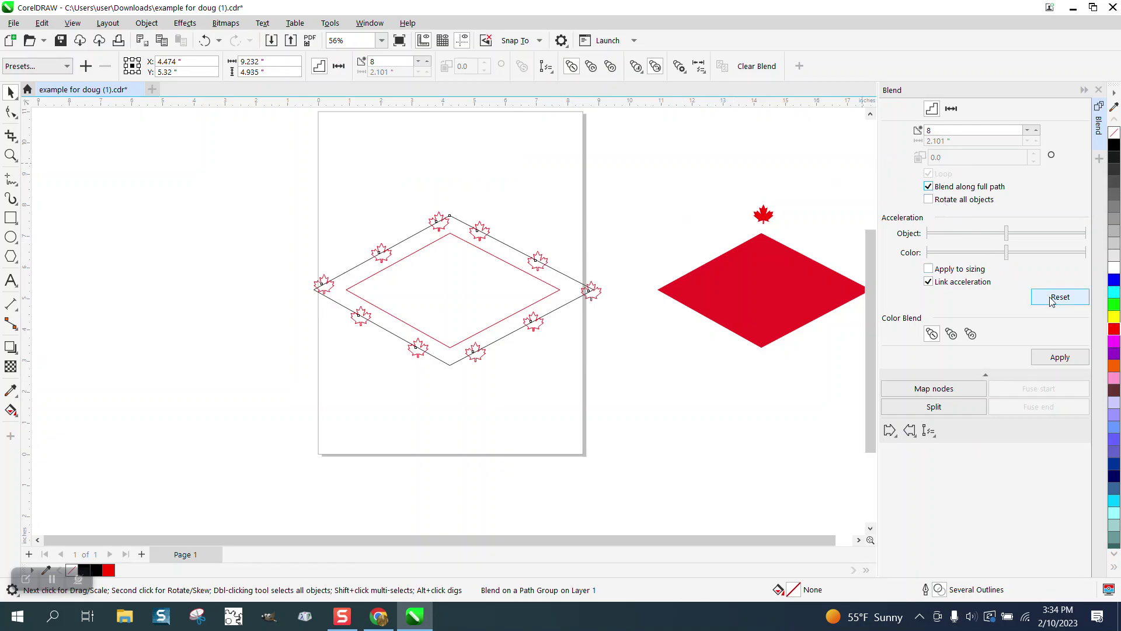
left_click(1059, 357)
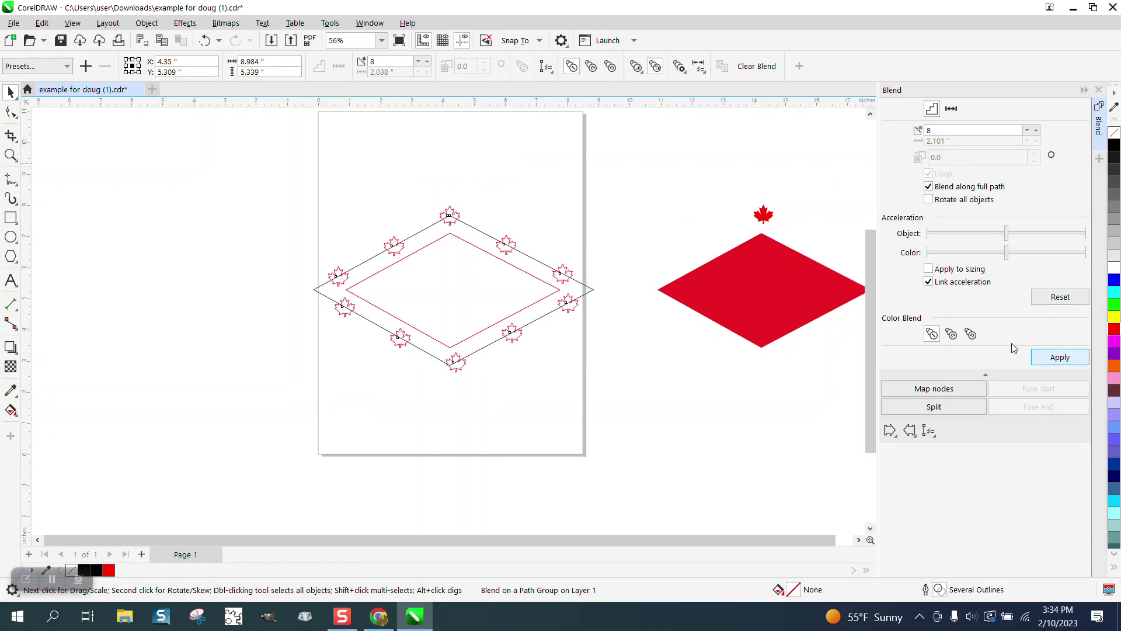
left_click(622, 167)
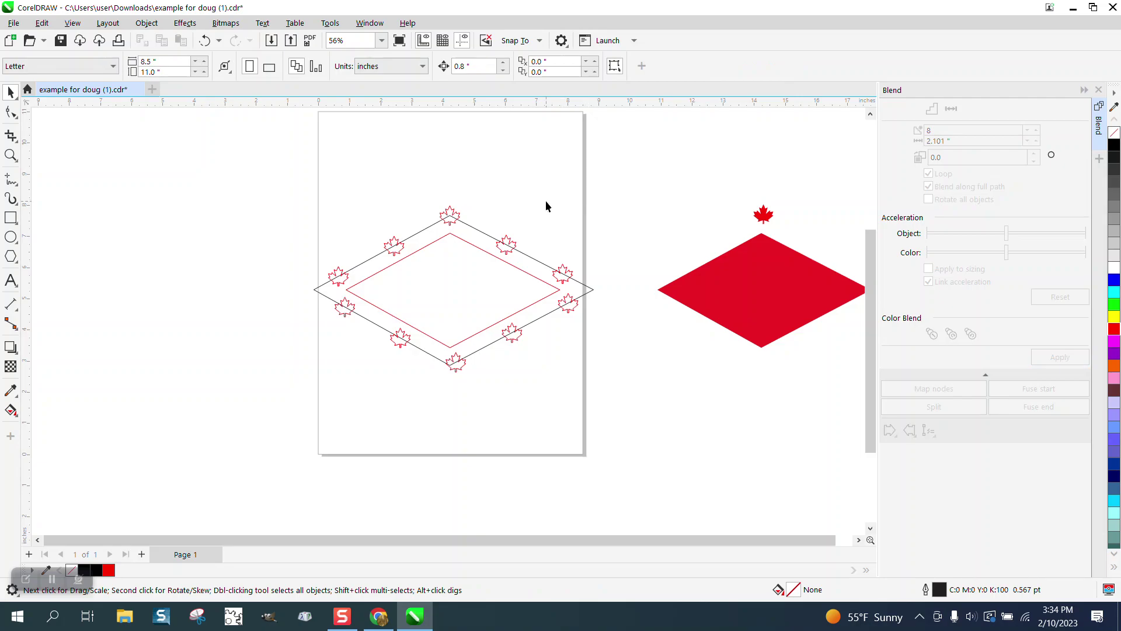
Break the maple-leaf blend group apart into separate leaves with Break Apart.
left_click(481, 234)
left_click(146, 22)
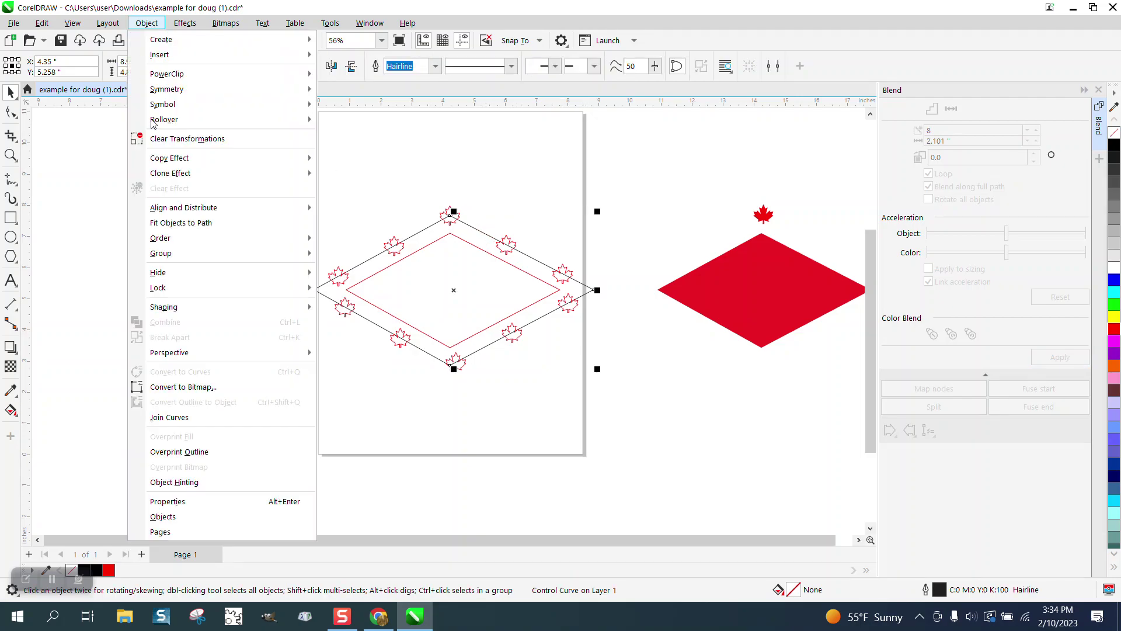
left_click(306, 179)
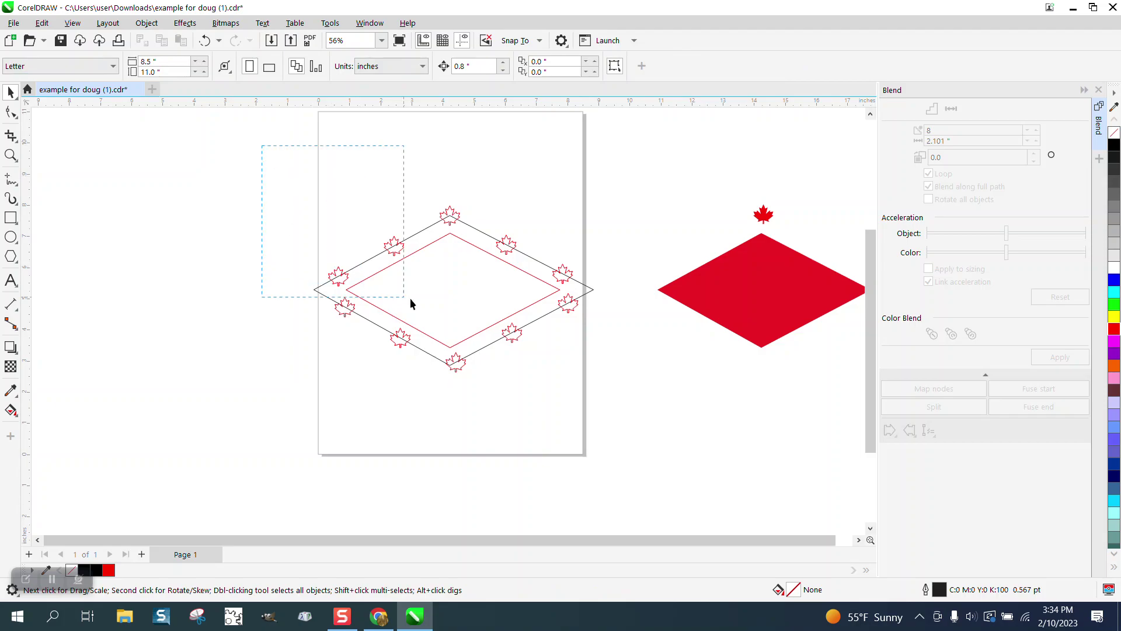
left_click_drag(411, 299, 643, 405)
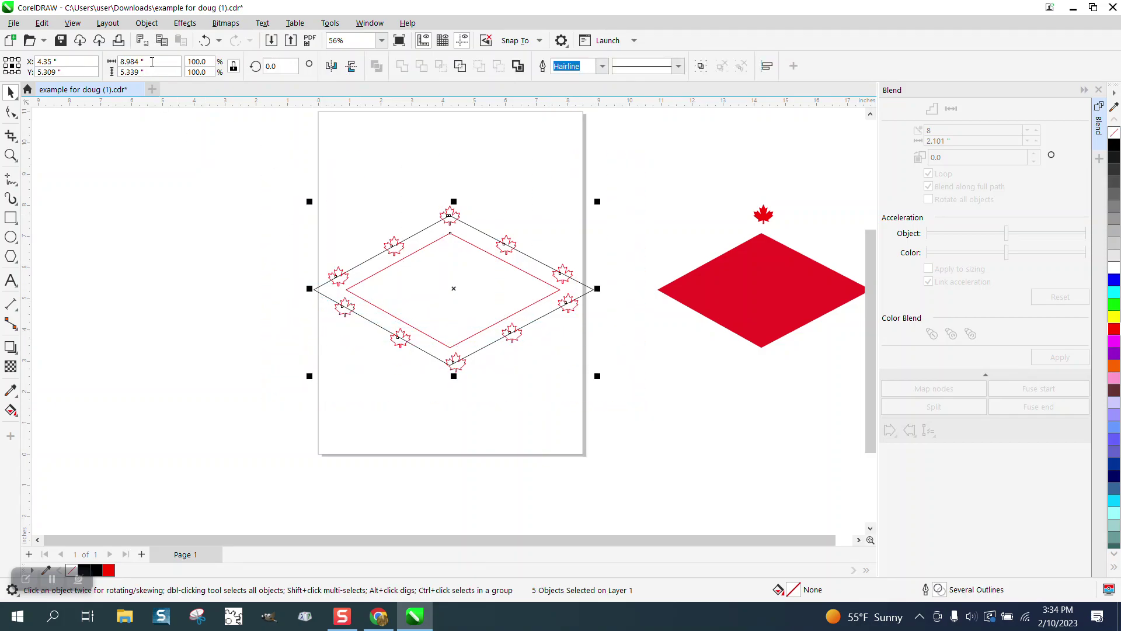
left_click(147, 23)
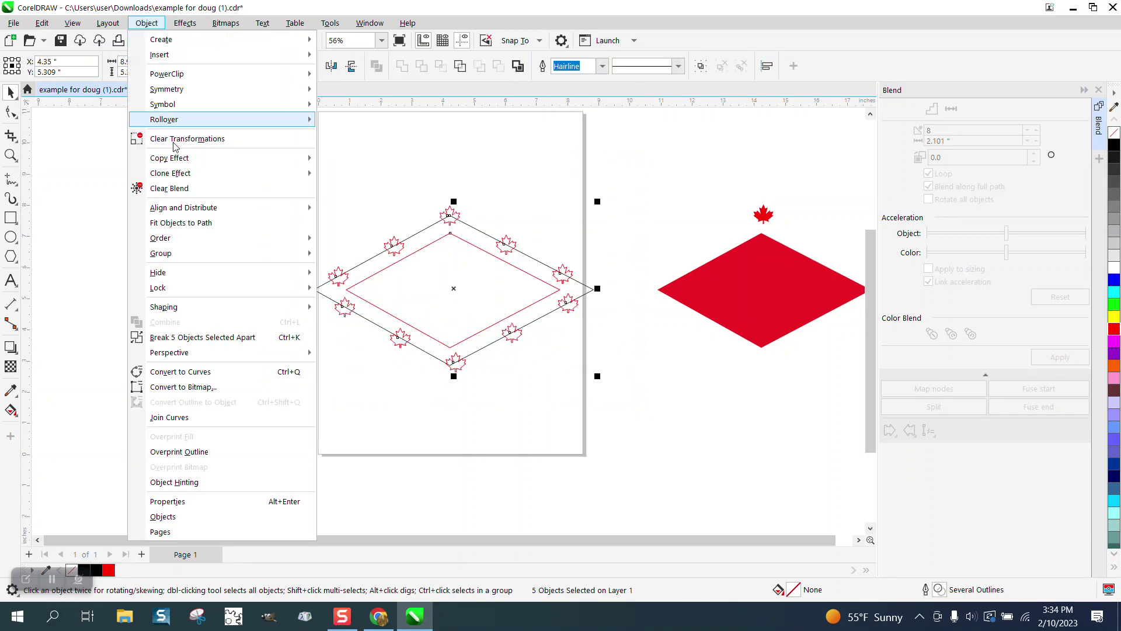
left_click(240, 338)
Delete the black outer diamond outline, leaving the leaves around the red diamond.
left_click(230, 317)
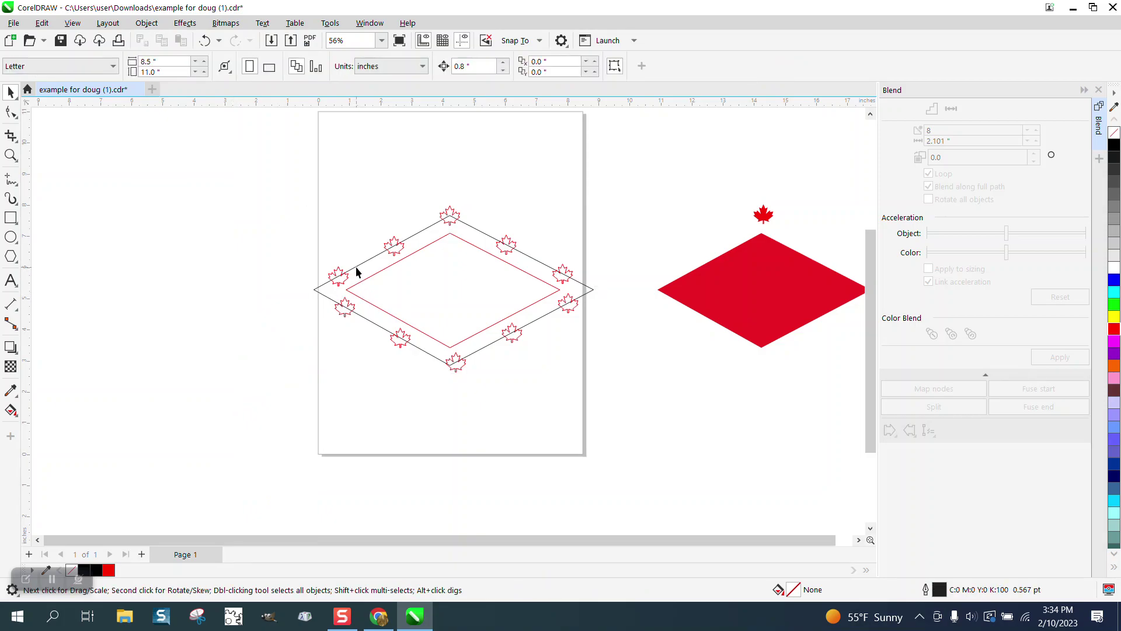
left_click(355, 267)
key("Delete")
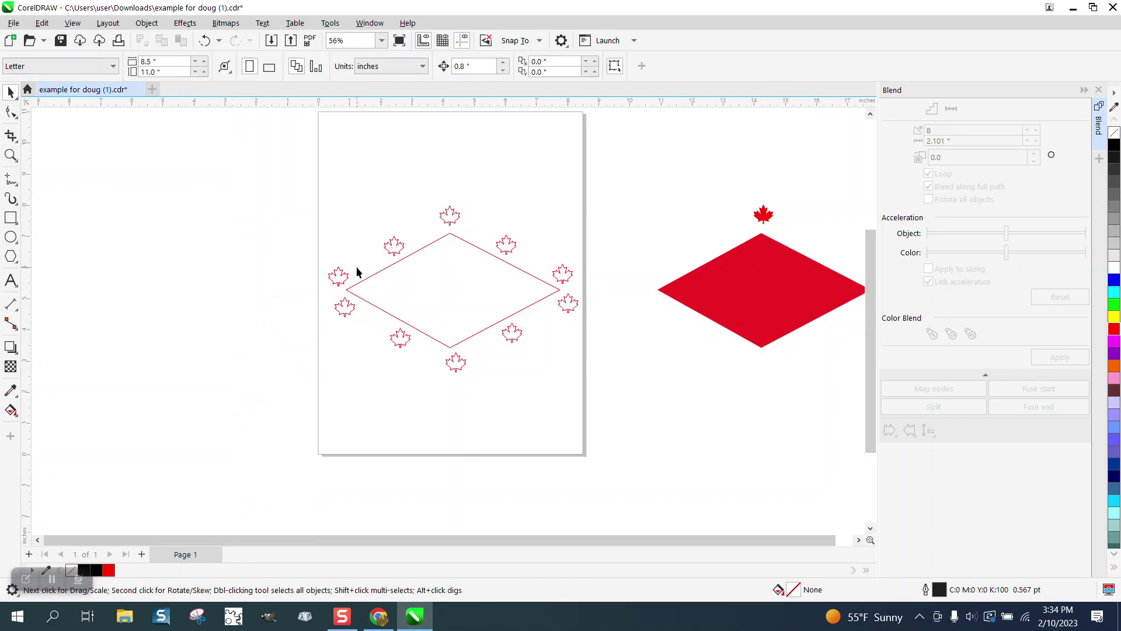
left_click(441, 274)
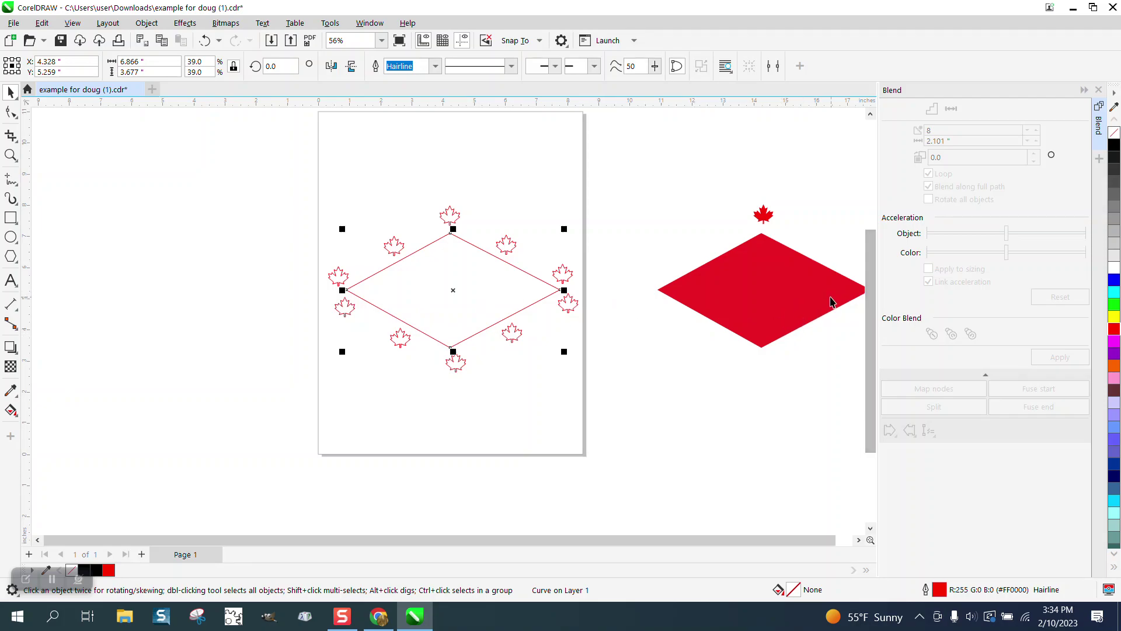
left_click(16, 400)
left_click(59, 396)
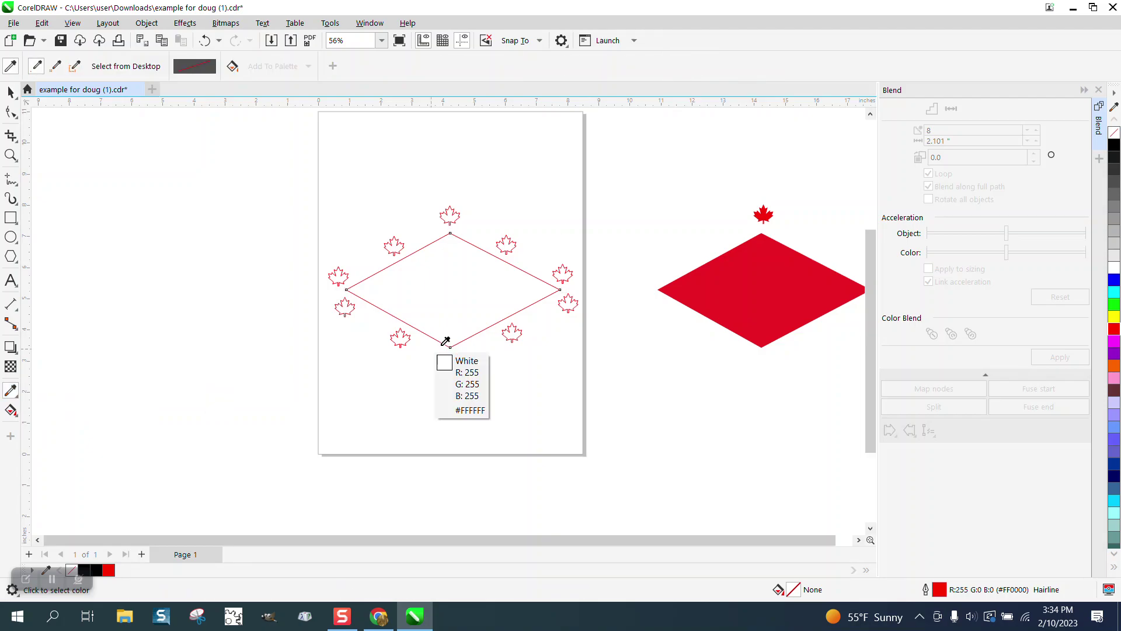
left_click(736, 294)
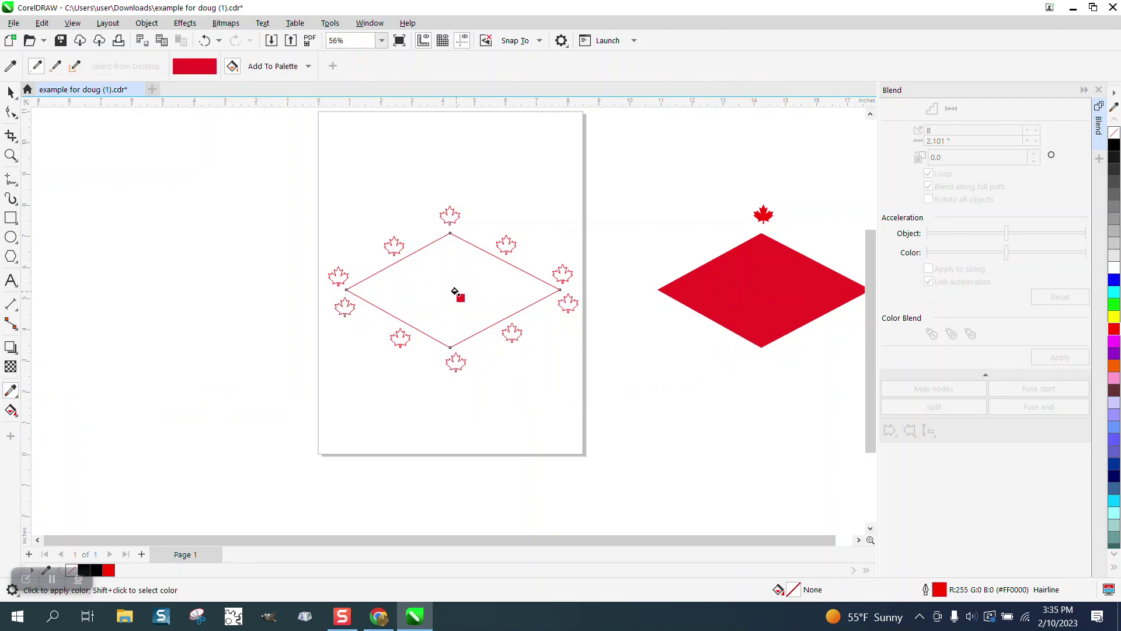
left_click(454, 292)
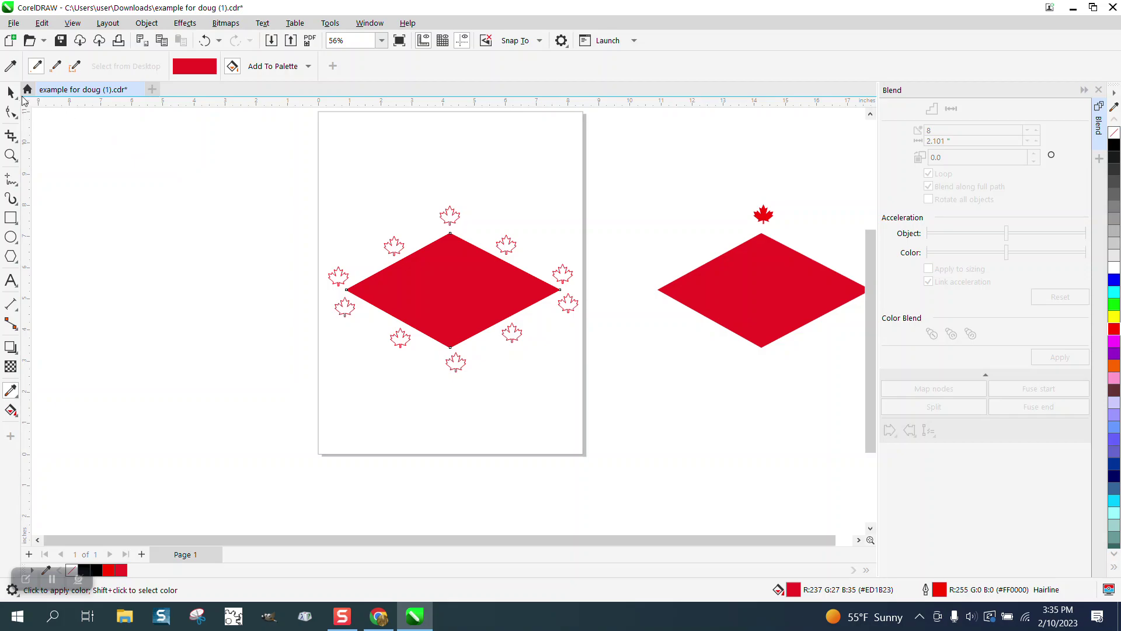
left_click(11, 92)
left_click(405, 134)
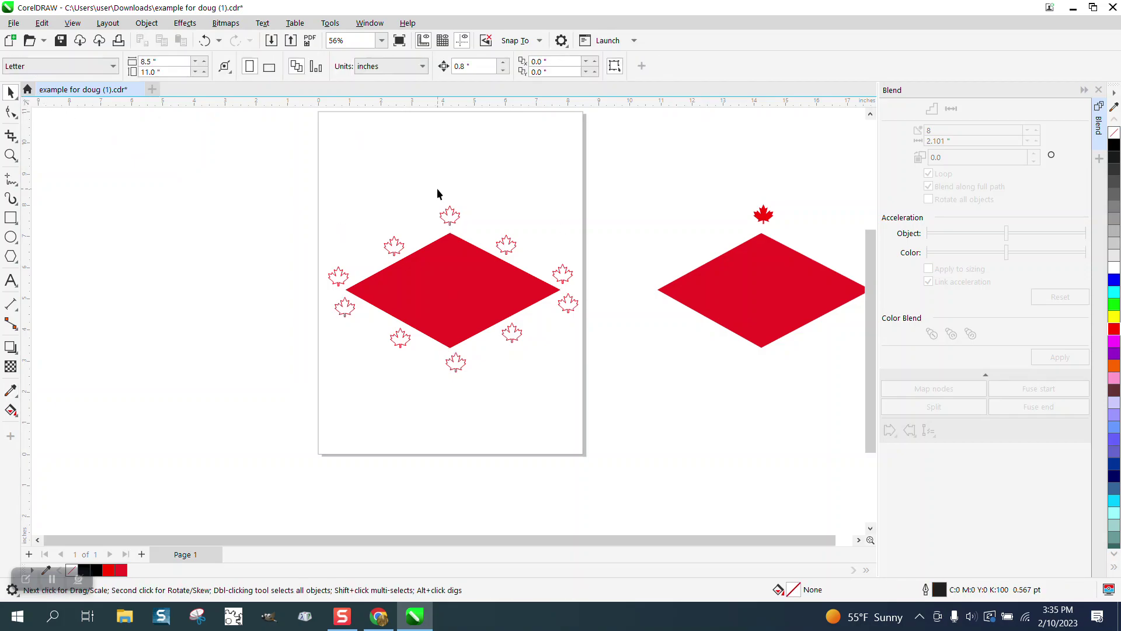
left_click(461, 214)
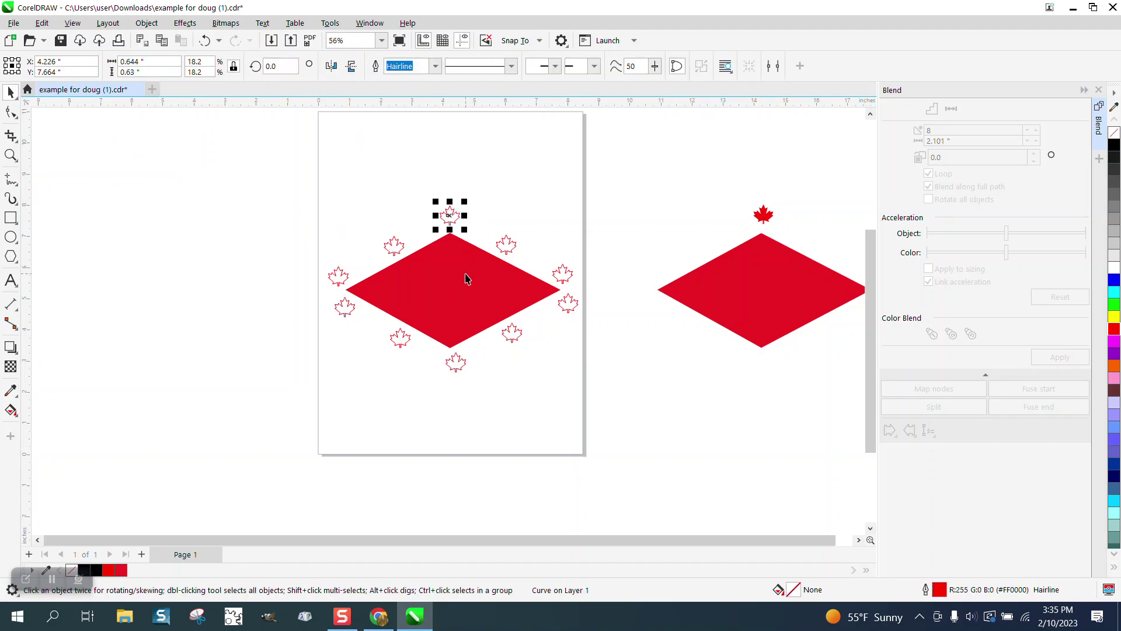
left_click(464, 284)
left_click(506, 200)
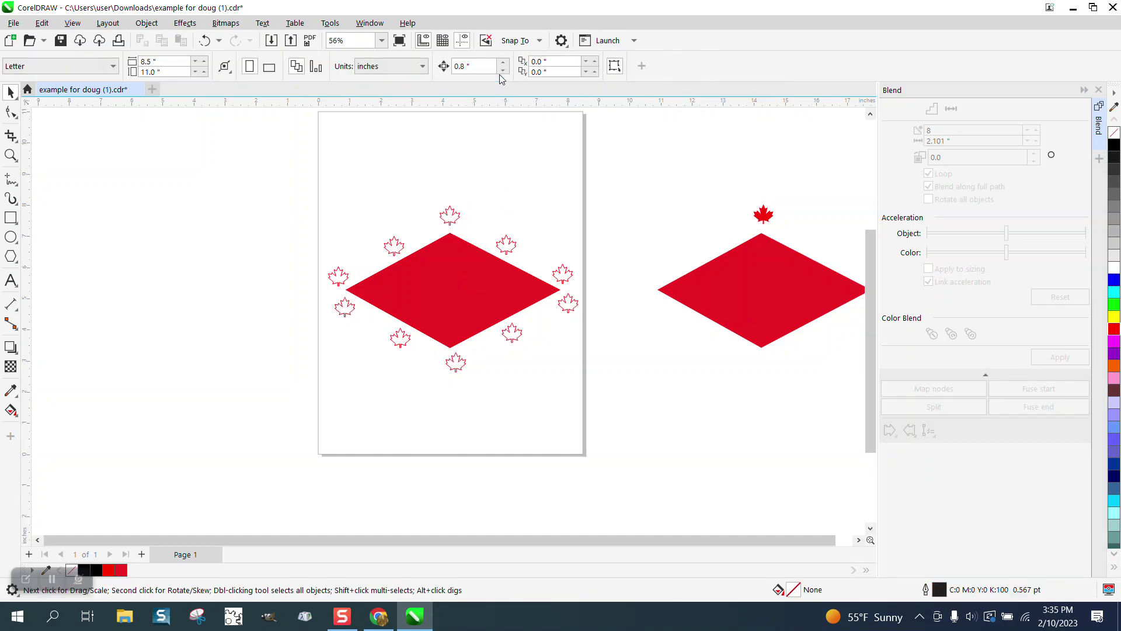
Set the nudge distance and nudge the red diamond 10 inches left off the page.
left_click(468, 65)
left_click(457, 275)
key("Left")
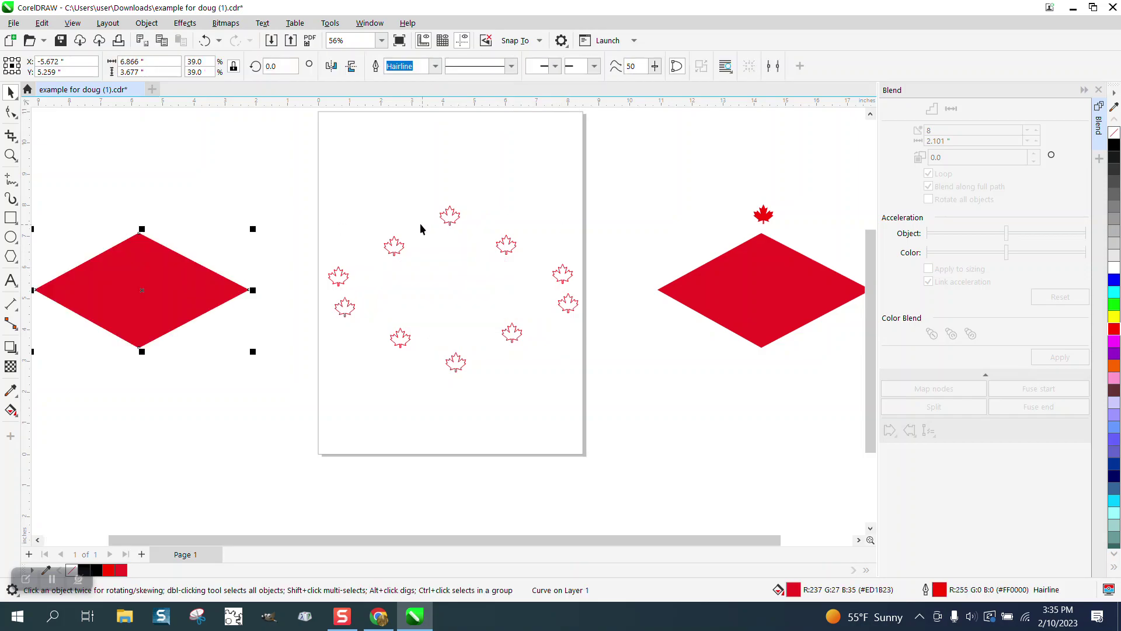
Fill all the maple leaves solid red and nudge them onto the left diamond.
left_click_drag(321, 175, 598, 400)
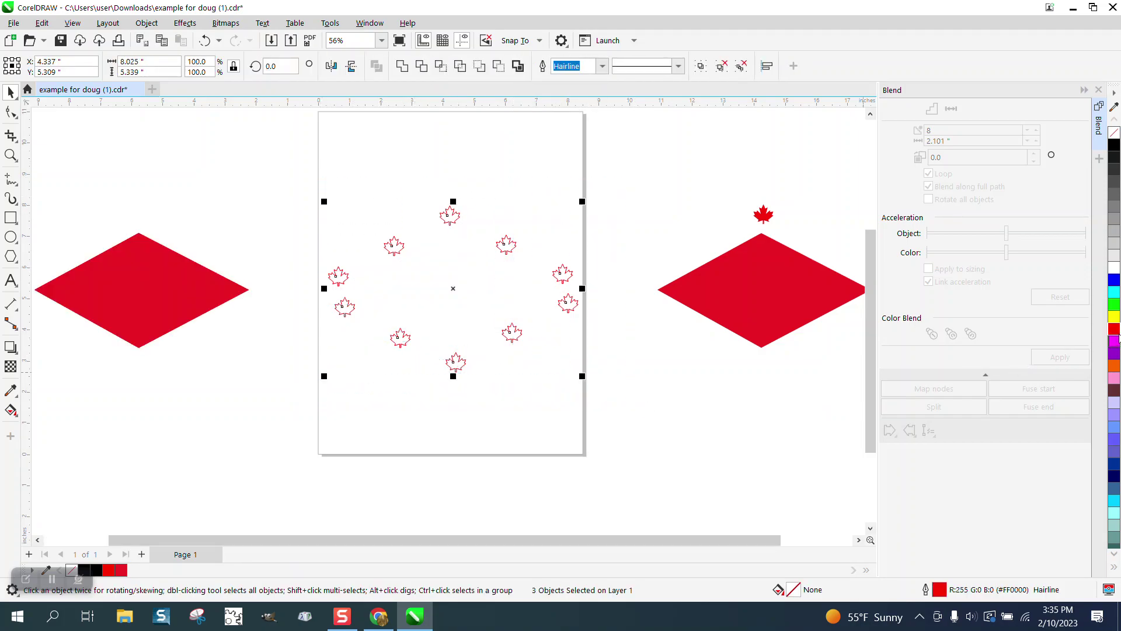
left_click(1114, 330)
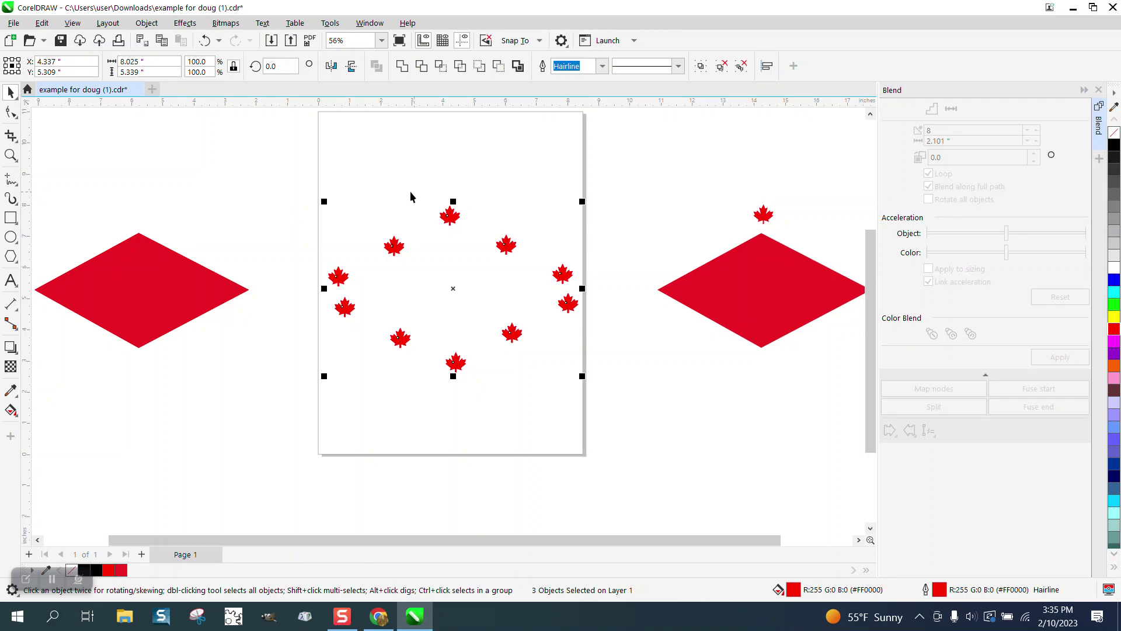
key("Right")
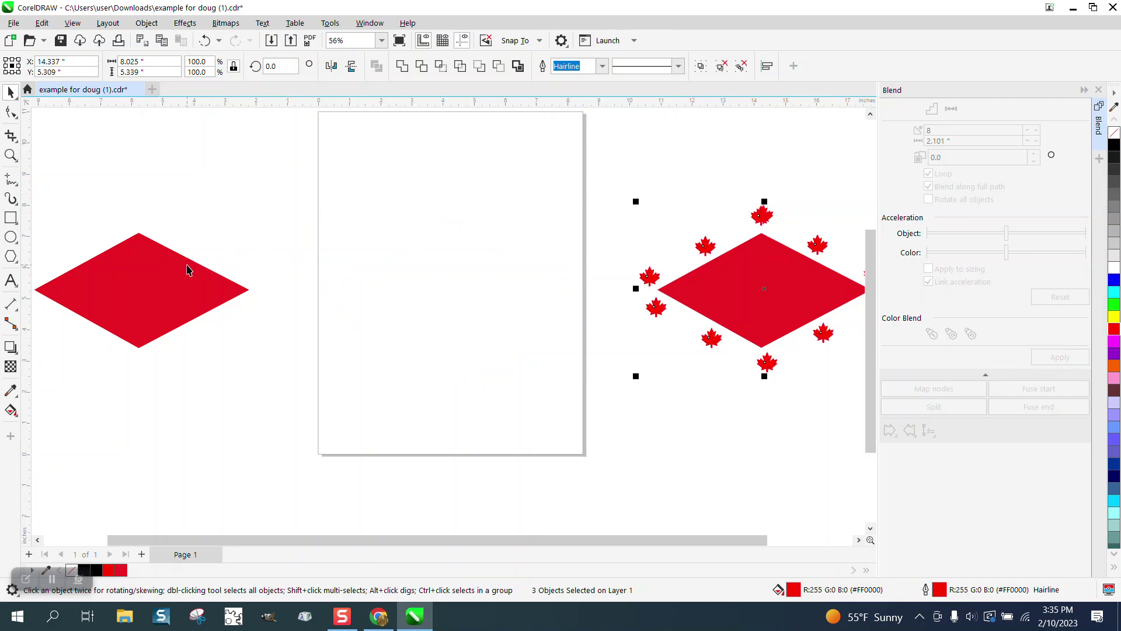
key("Left")
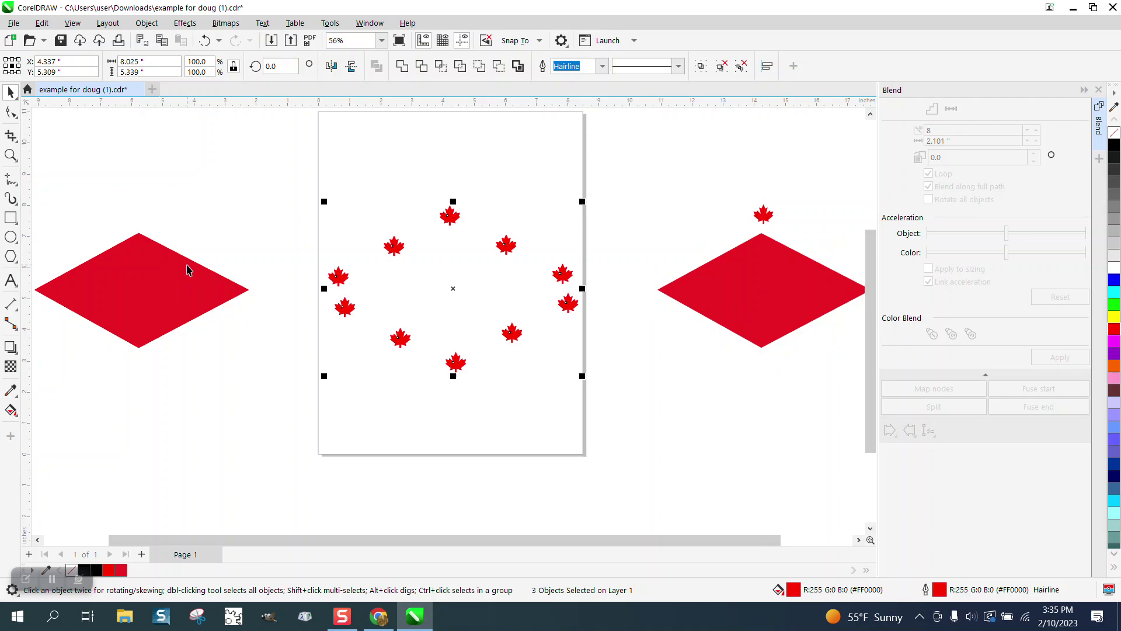
key("Left")
scroll(388, 243, "down", 2)
Zoom in closely on the red leaves ringing the left diamond, then return to the Pick tool.
left_click(10, 155)
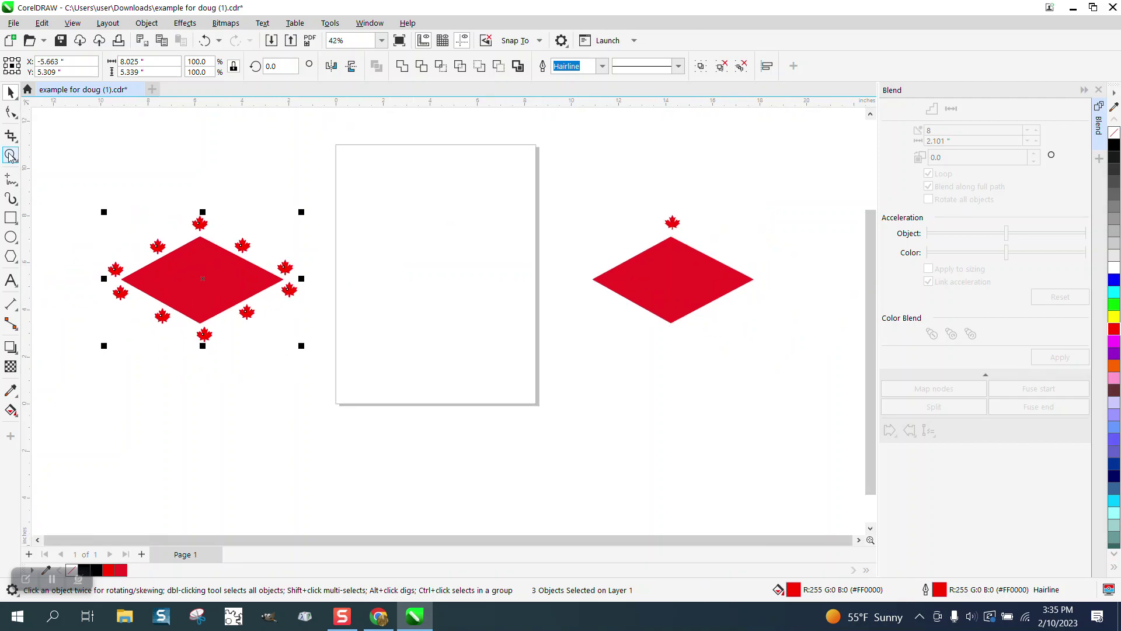
left_click_drag(82, 179, 389, 363)
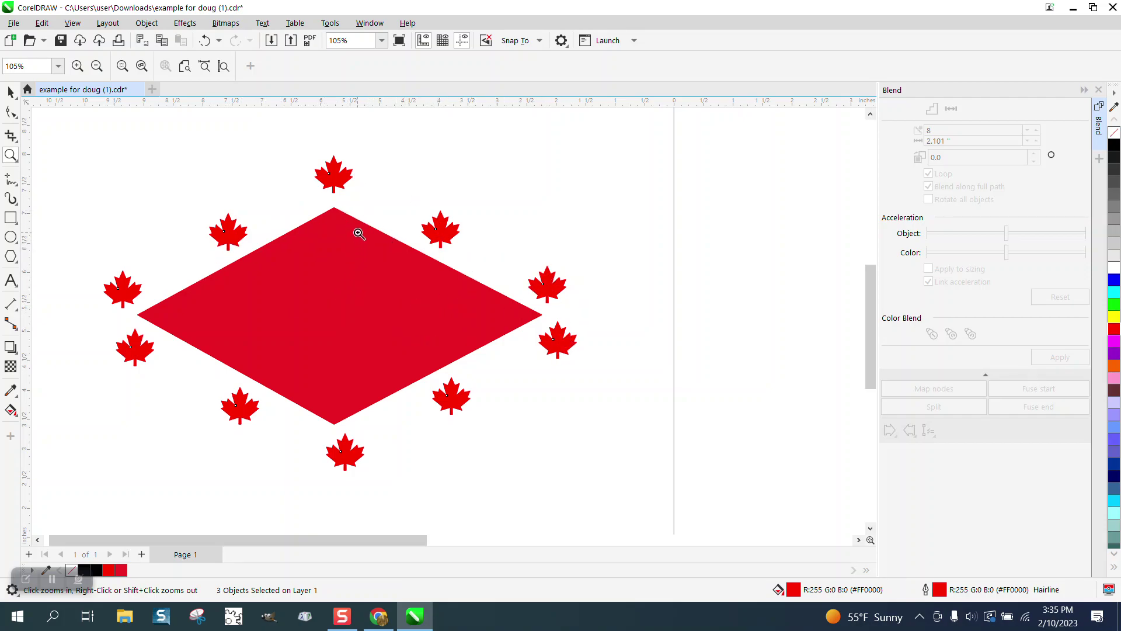
scroll(399, 350, "down", 1)
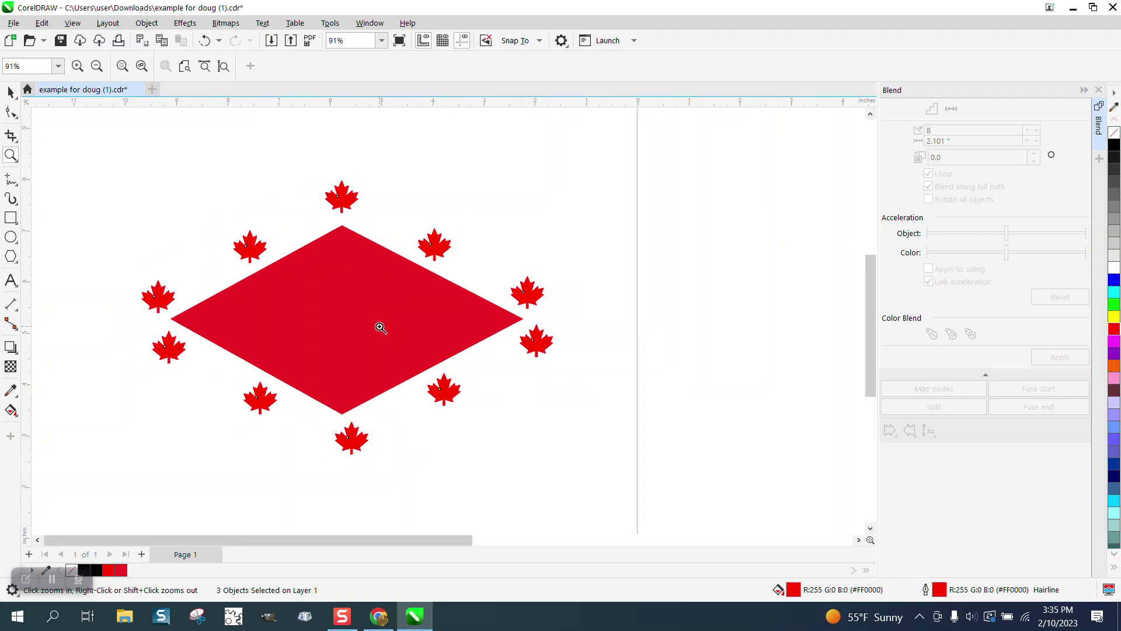
left_click_drag(118, 191, 664, 480)
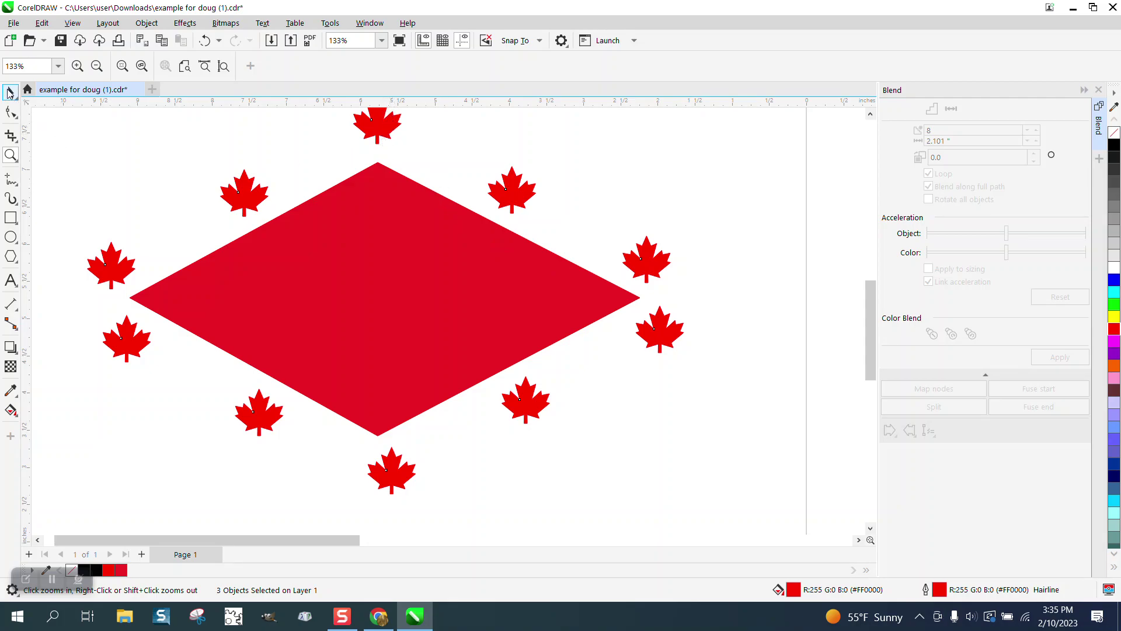
key("space")
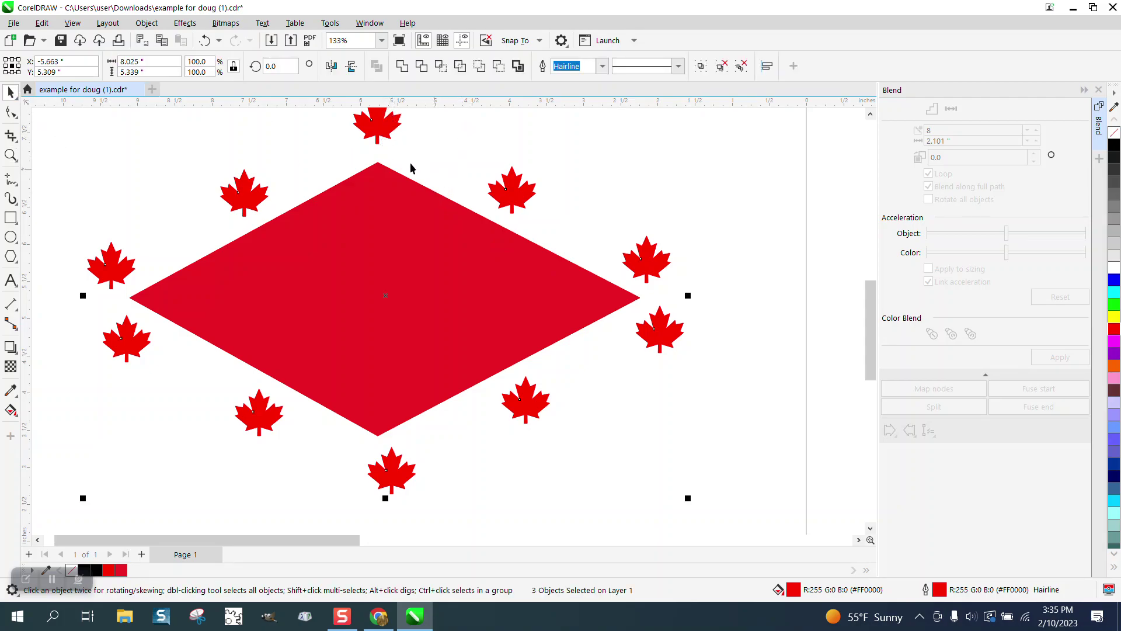
Undo the leaf moves and the diamond's red fill, then zoom in around both diamonds.
left_click(206, 40)
left_click(206, 42)
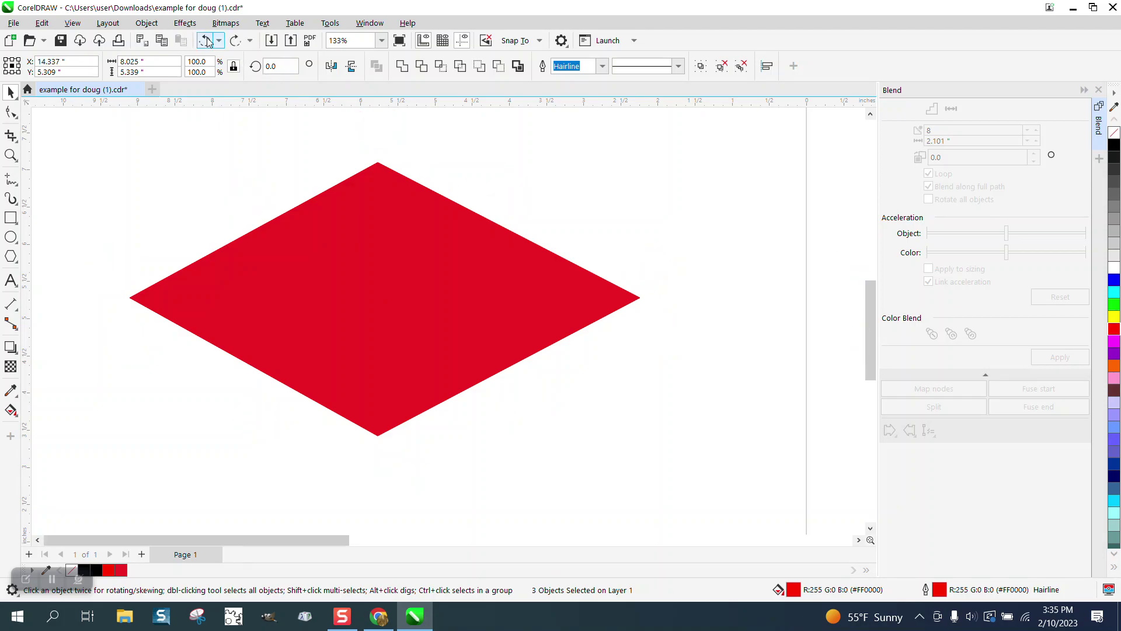
left_click(205, 42)
left_click(206, 42)
left_click(205, 42)
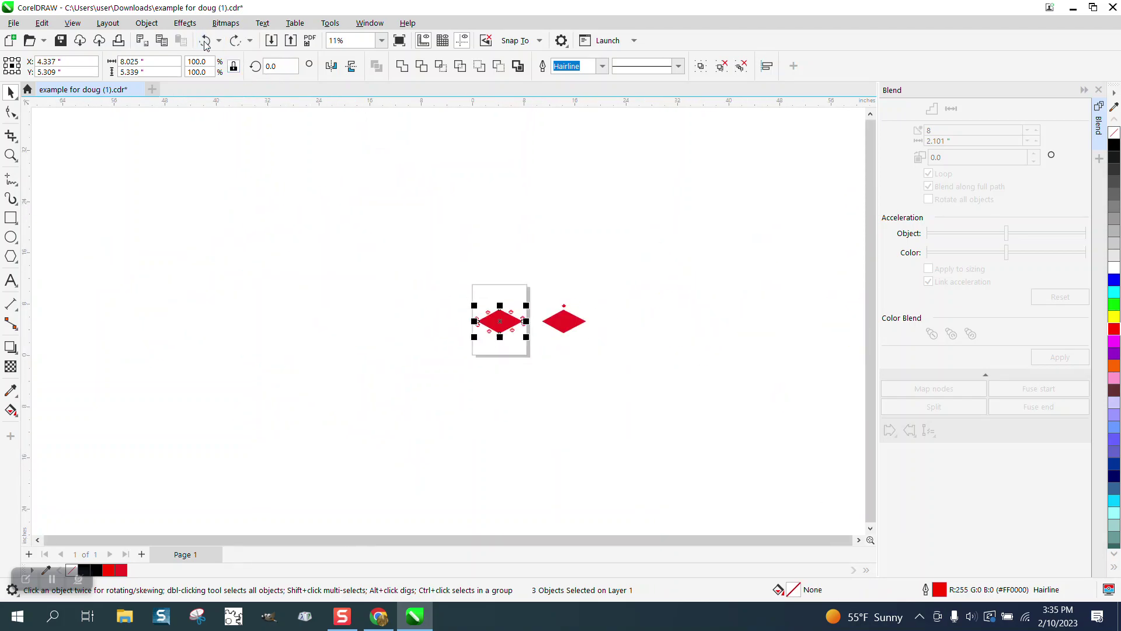
left_click(206, 42)
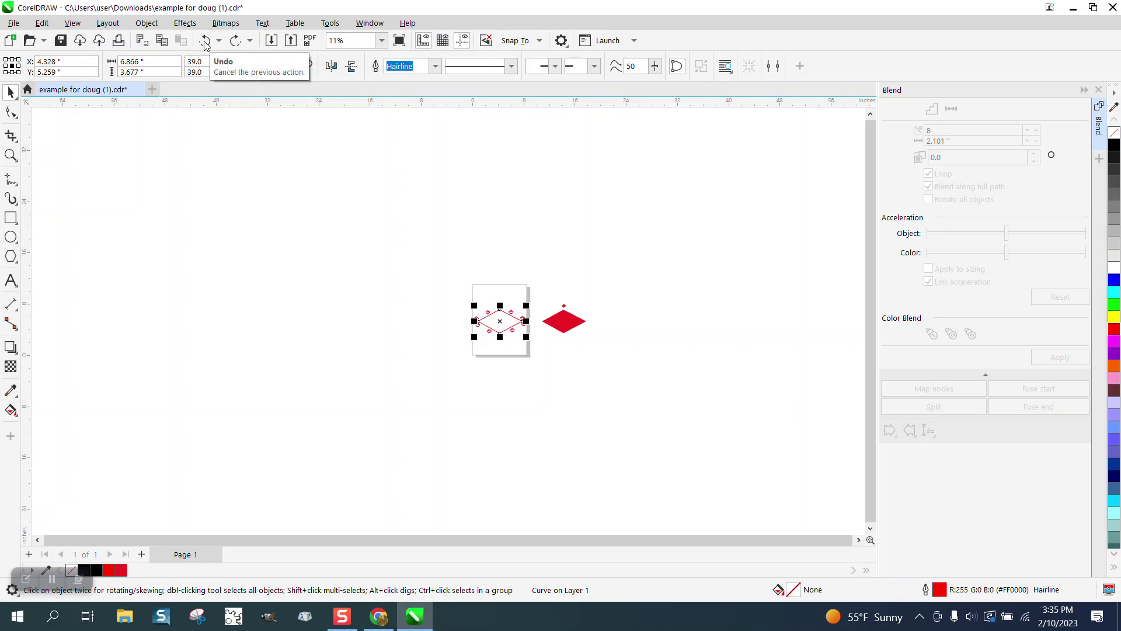
left_click(11, 155)
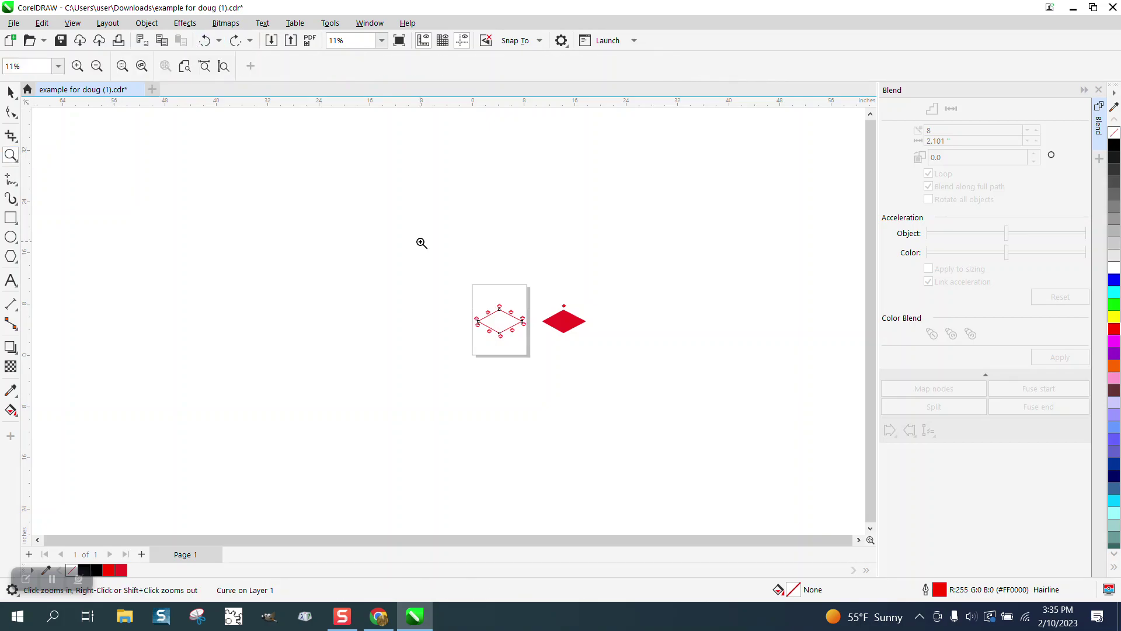
left_click_drag(420, 243, 580, 368)
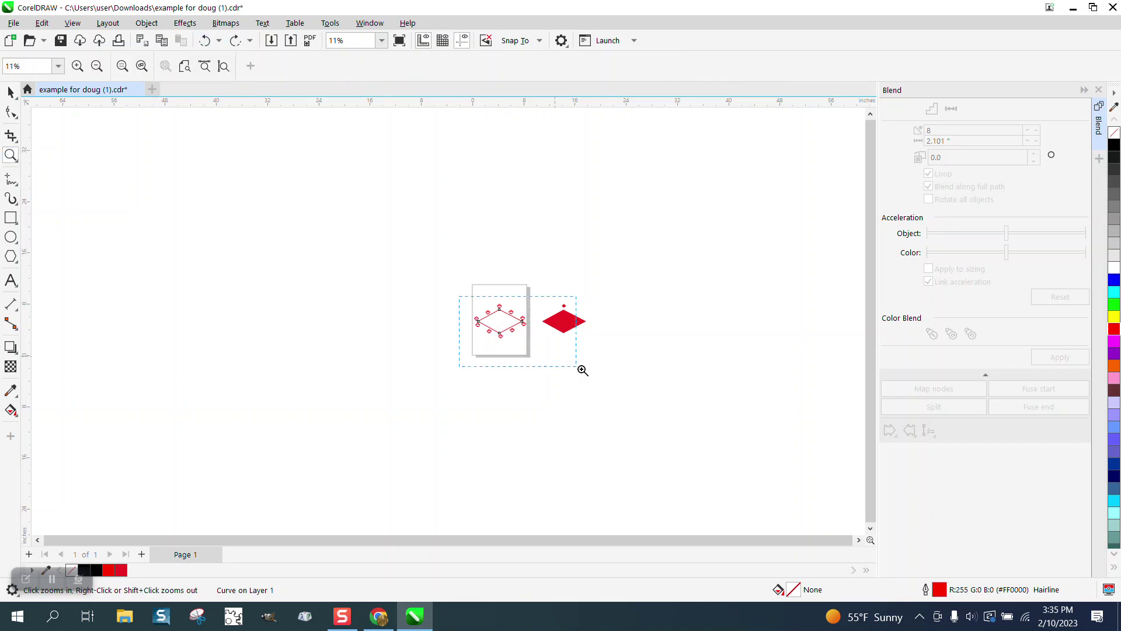
Undo the leaf blend, outer contour diamond and extra small object, back to separate outlined leaves.
left_click(206, 41)
left_click(206, 41)
left_click(206, 41)
left_click(206, 41)
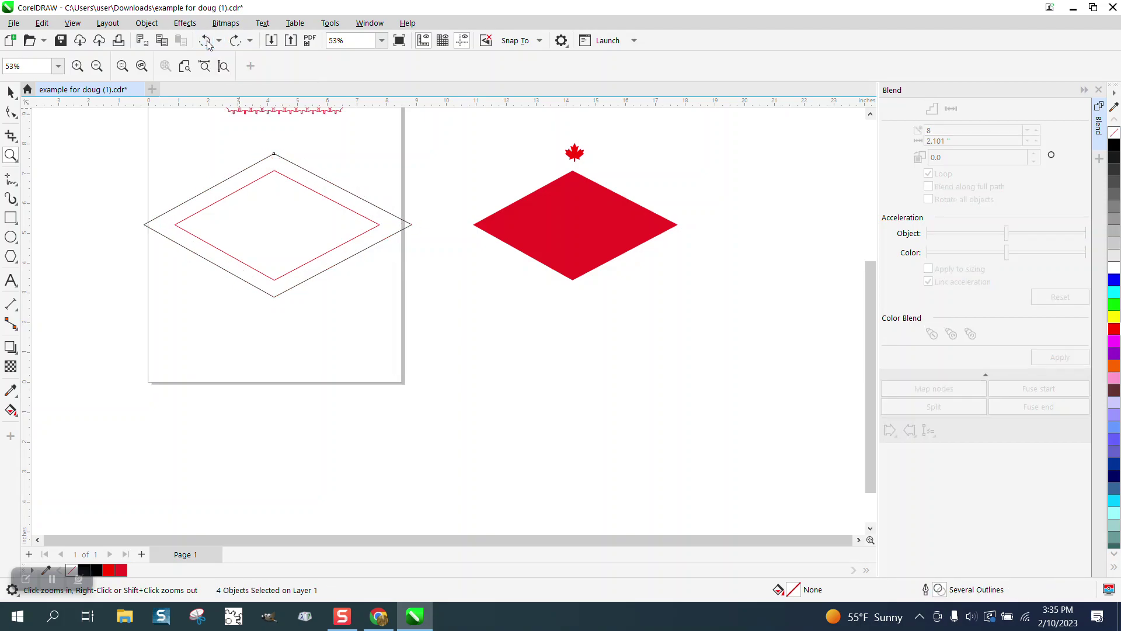
left_click(207, 41)
left_click(206, 41)
left_click(206, 40)
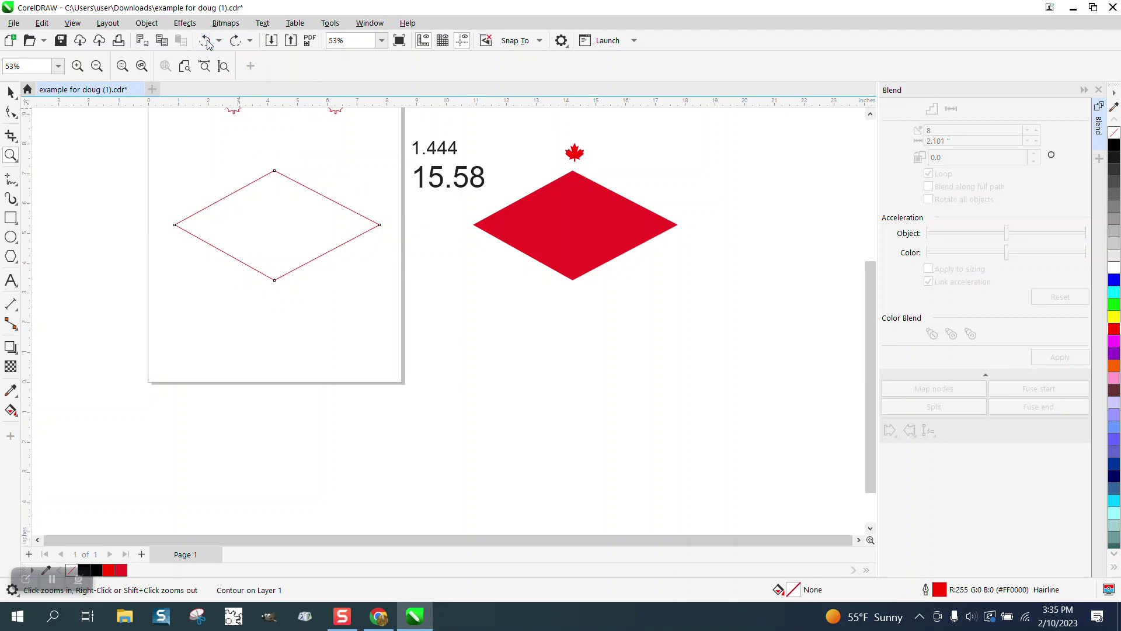
left_click(206, 41)
left_click(206, 41)
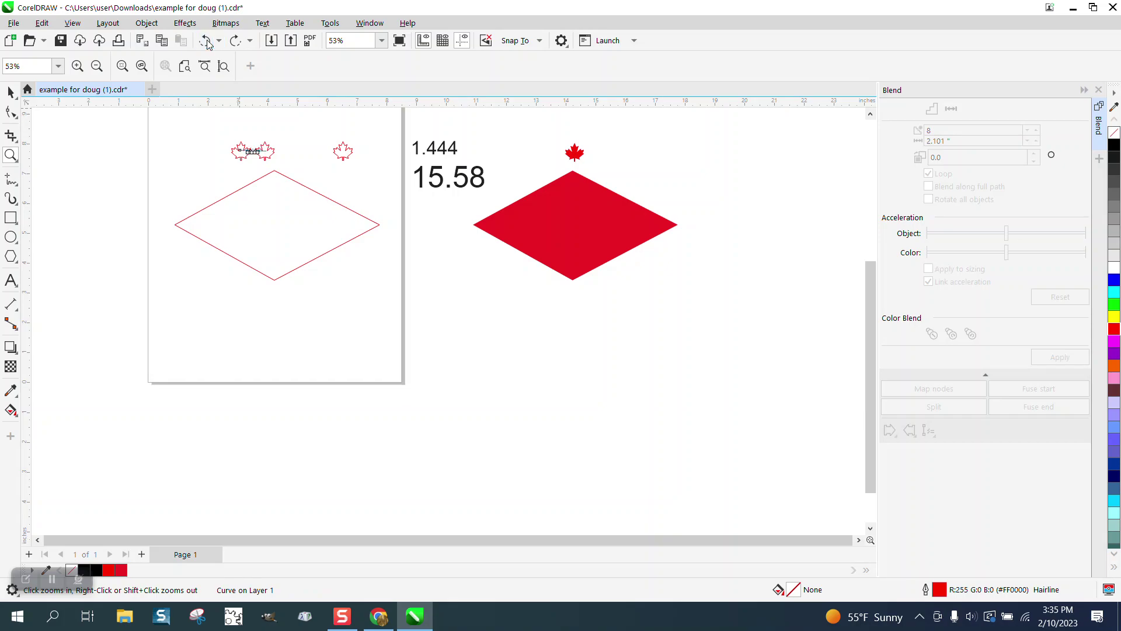
left_click(206, 41)
left_click(235, 40)
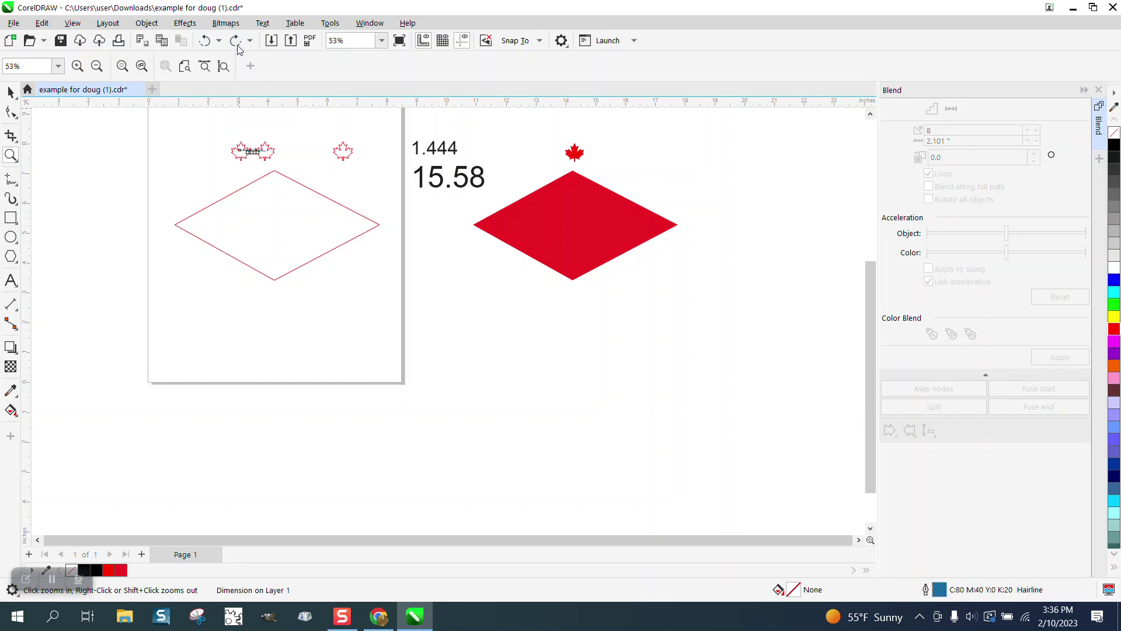
key("ctrl+z")
Delete the middle maple leaf and select the two remaining leaves.
left_click(10, 92)
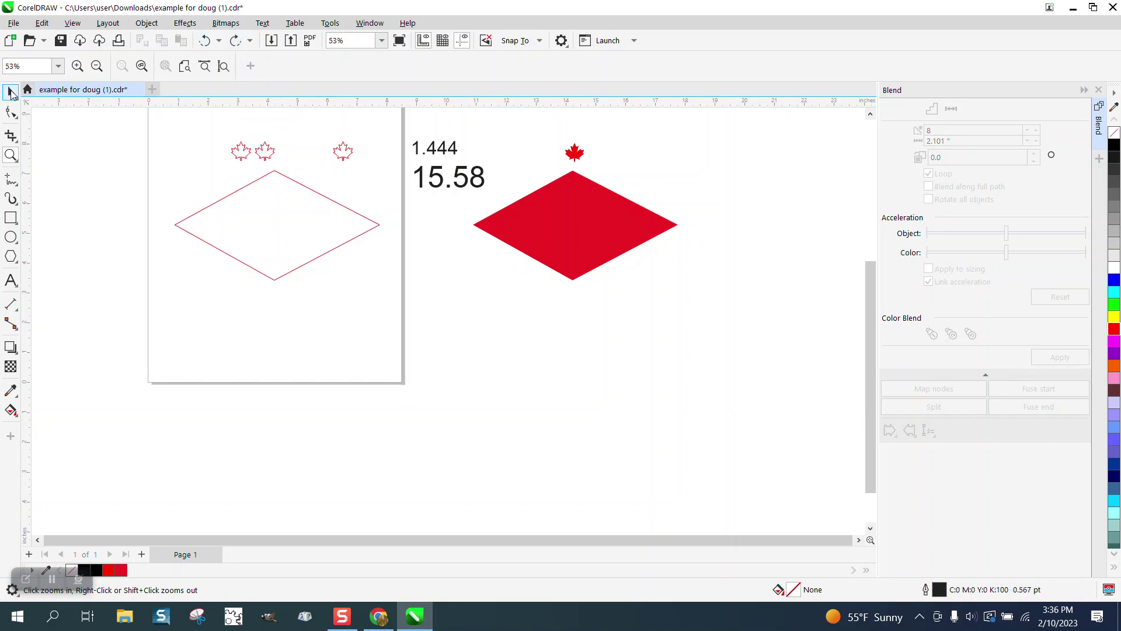
left_click(271, 150)
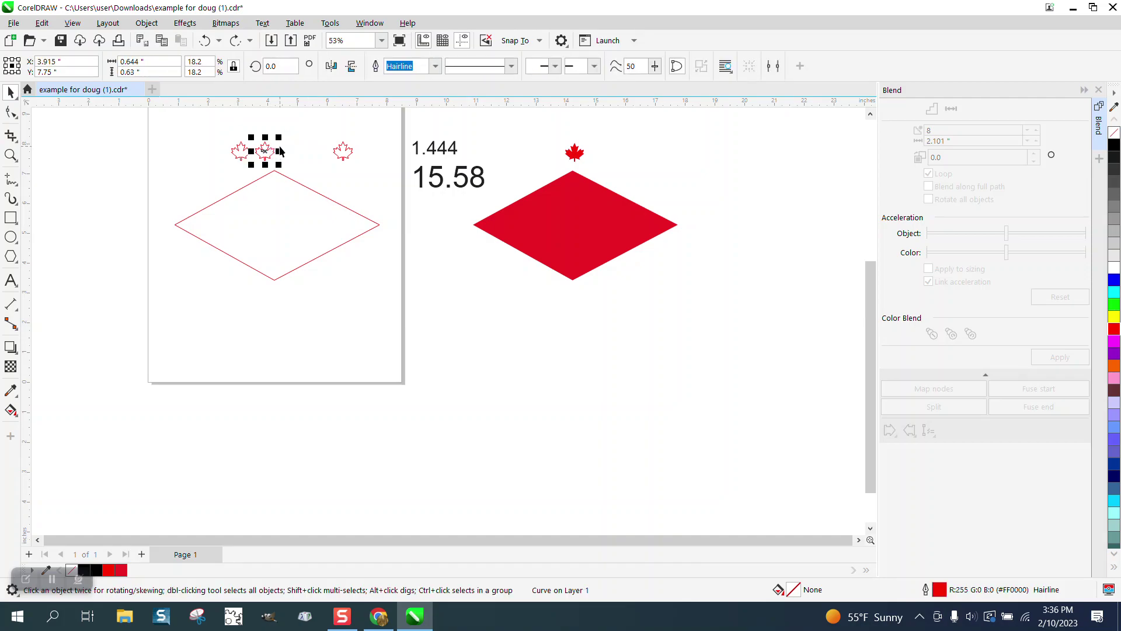
key("Delete")
left_click_drag(375, 175, 375, 173)
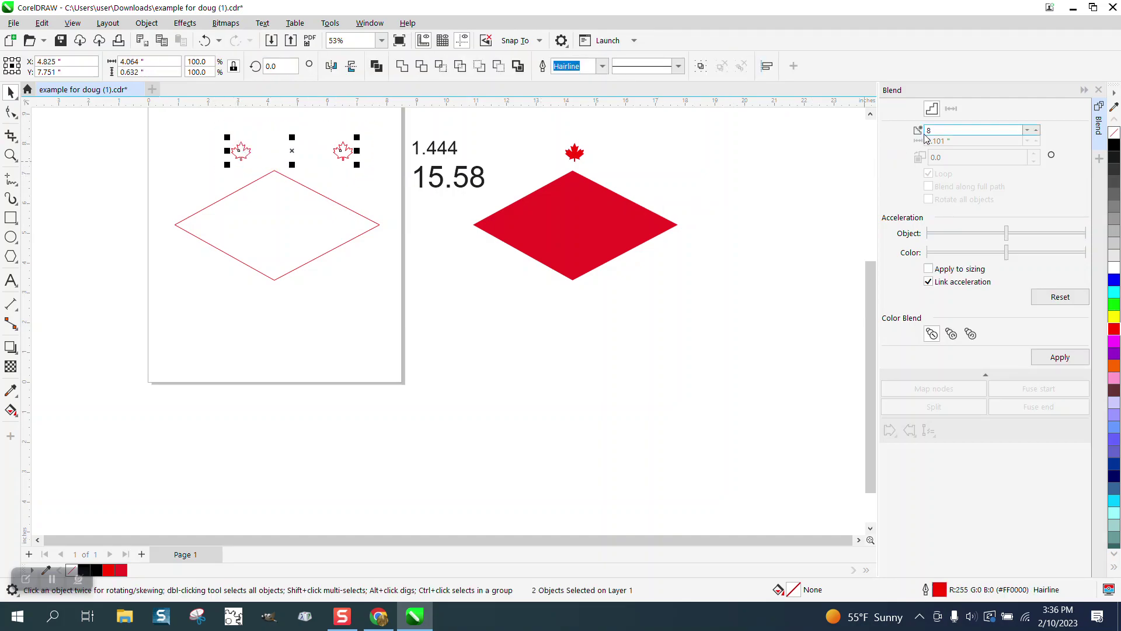
Blend the two leaves onto the diamond outline as a new path, spread along the full path.
left_click(1060, 359)
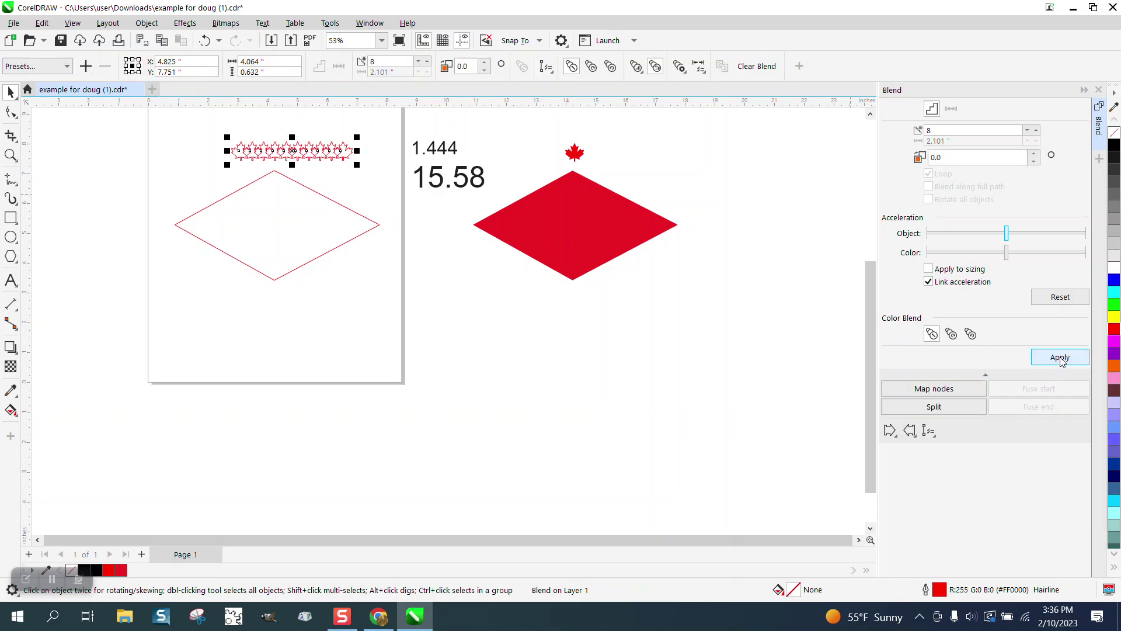
left_click(936, 437)
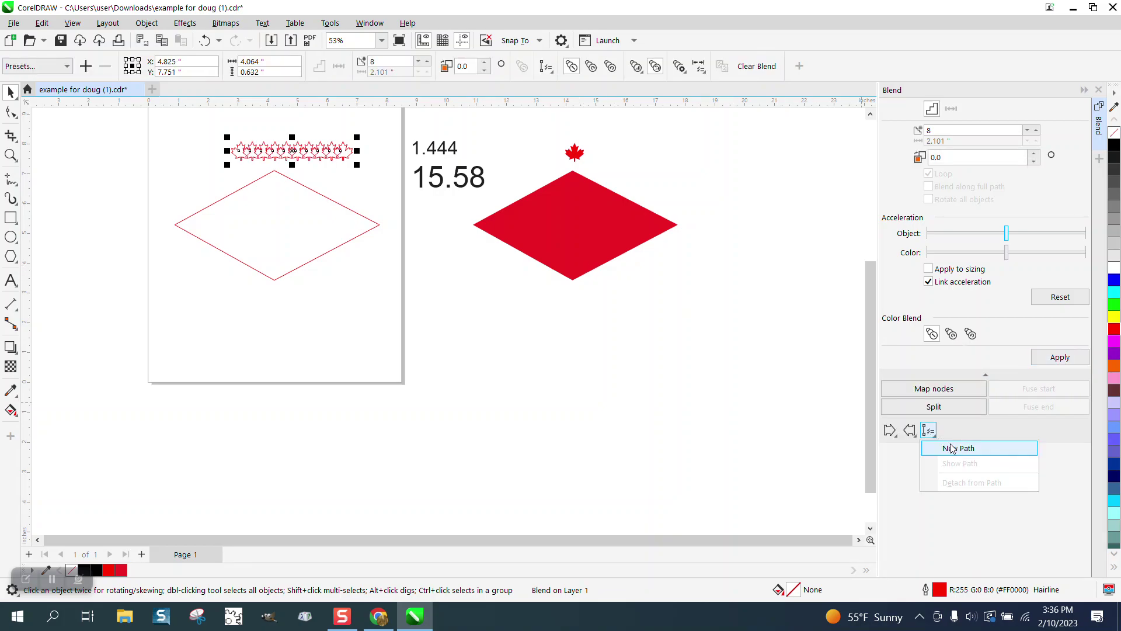
left_click(949, 446)
left_click(361, 214)
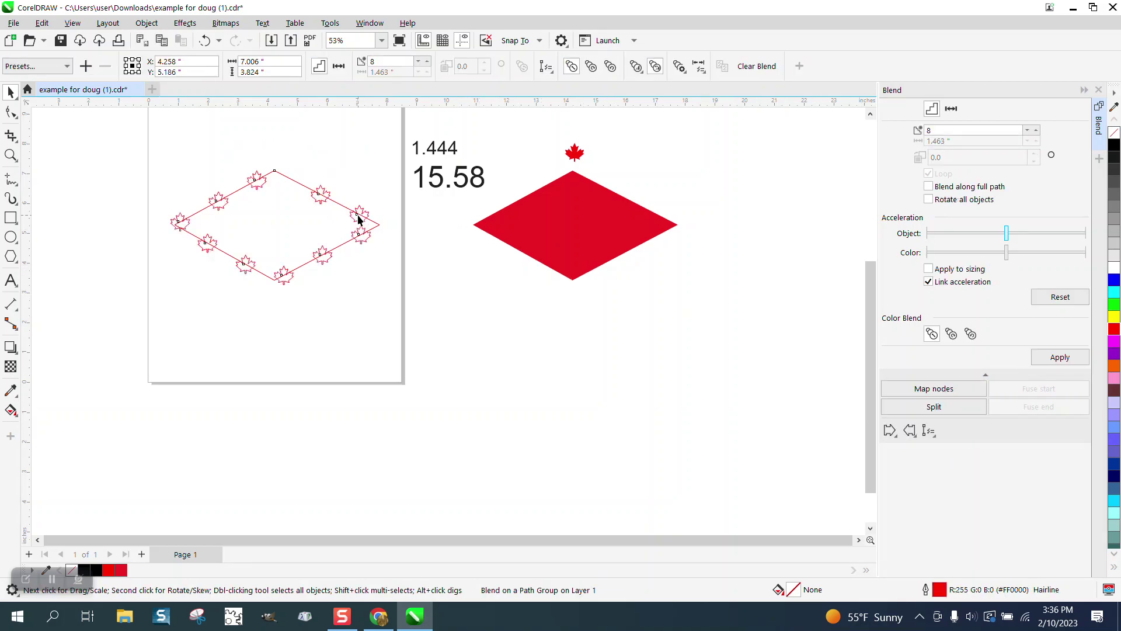
left_click(928, 186)
left_click(1059, 357)
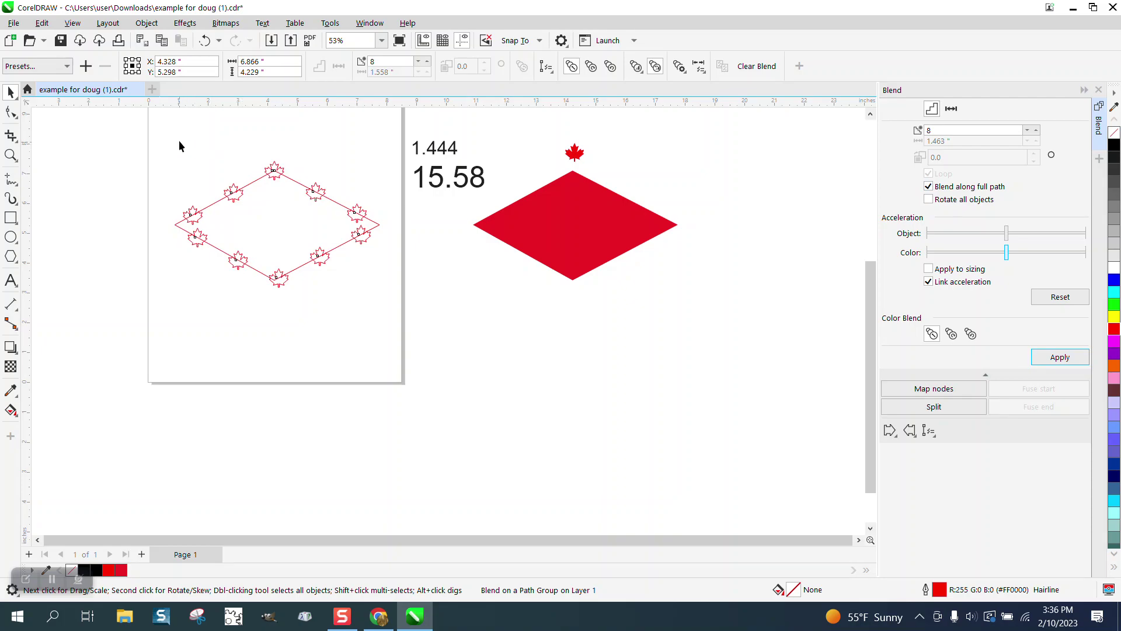
left_click(10, 155)
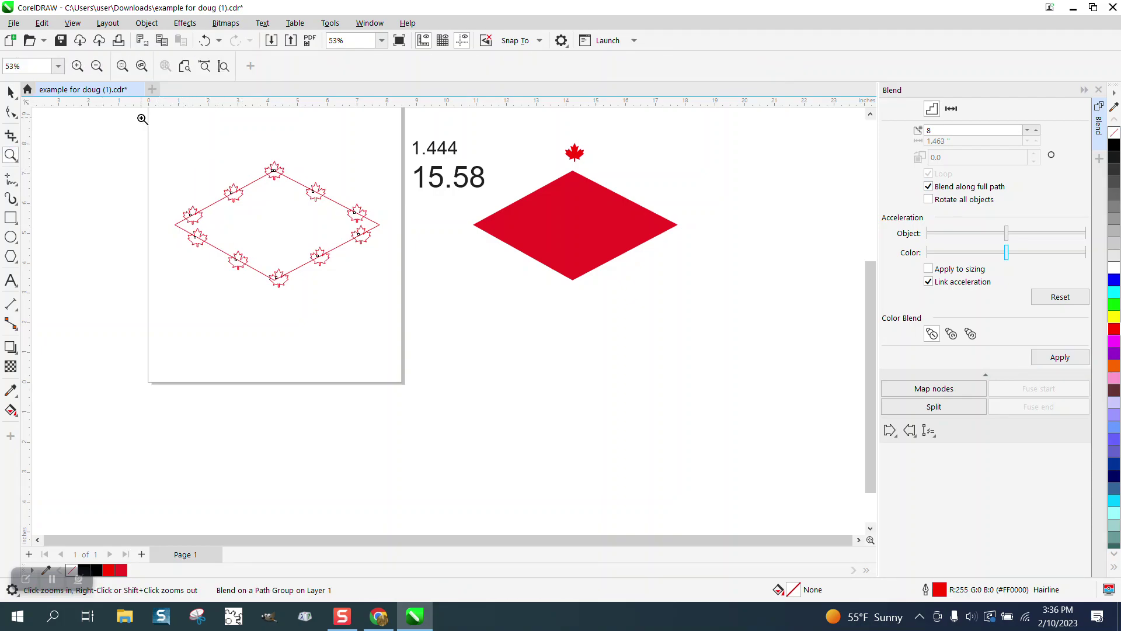
left_click_drag(152, 155, 495, 305)
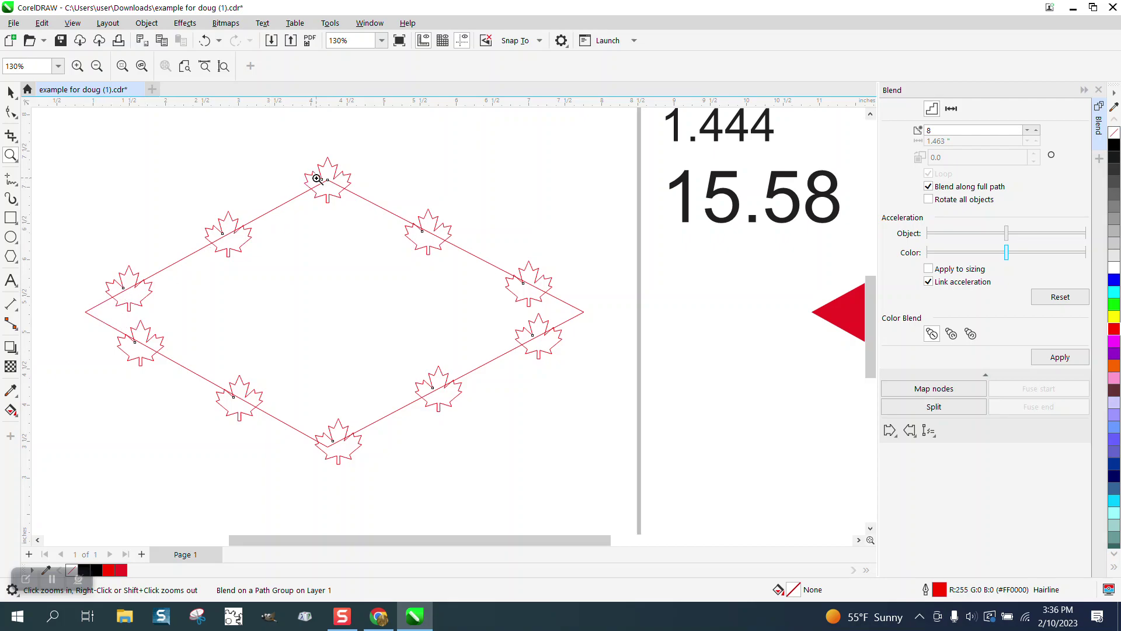
scroll(372, 207, "down", 1)
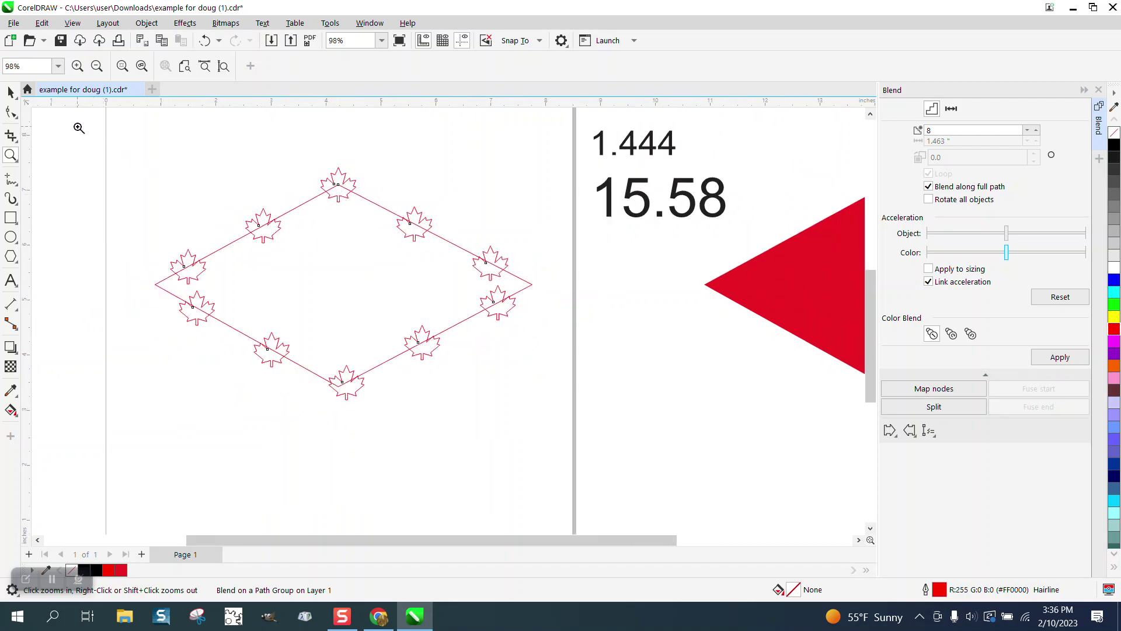
left_click(10, 92)
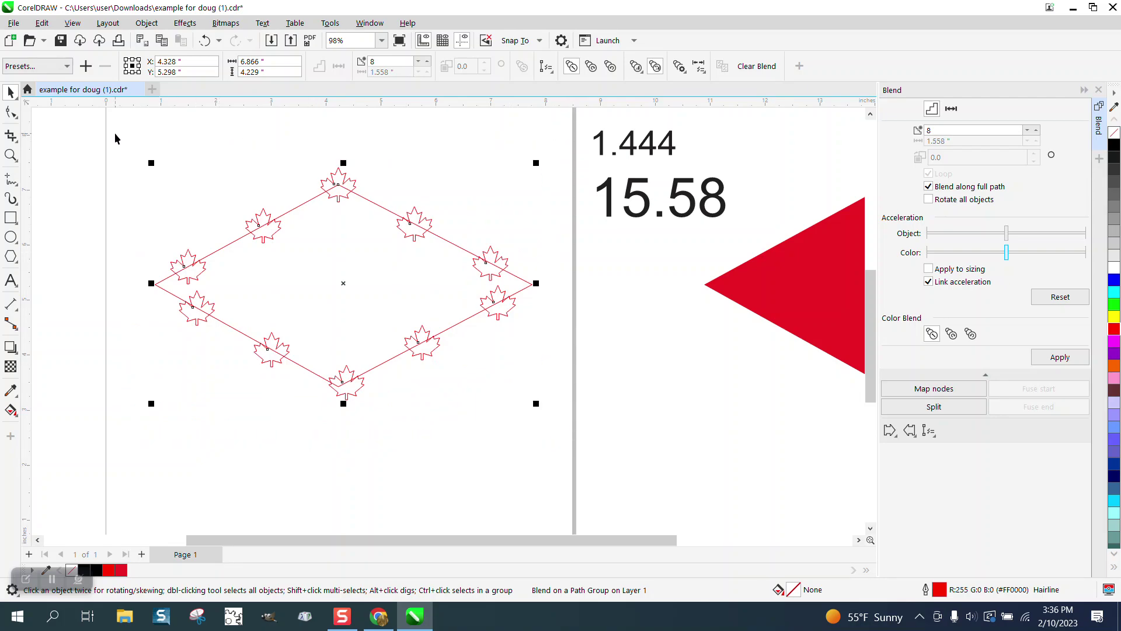
Break the leaf blend apart, ungroup the leaves, and weld them with the diamond outline into one curve.
left_click(147, 22)
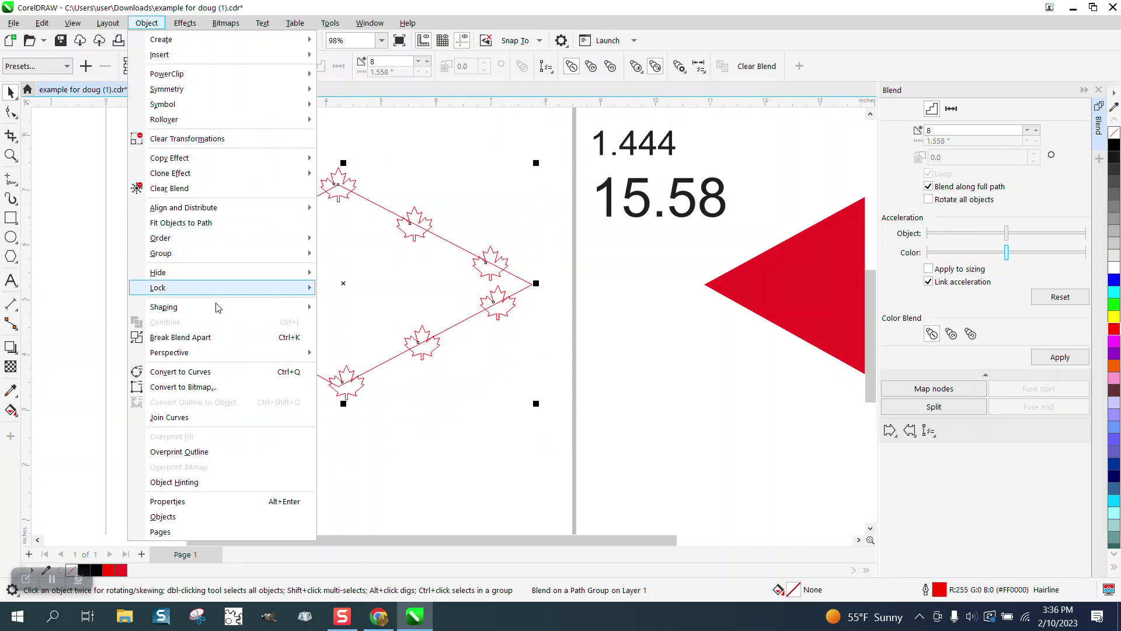
left_click(221, 345)
left_click_drag(133, 135, 567, 437)
left_click(147, 22)
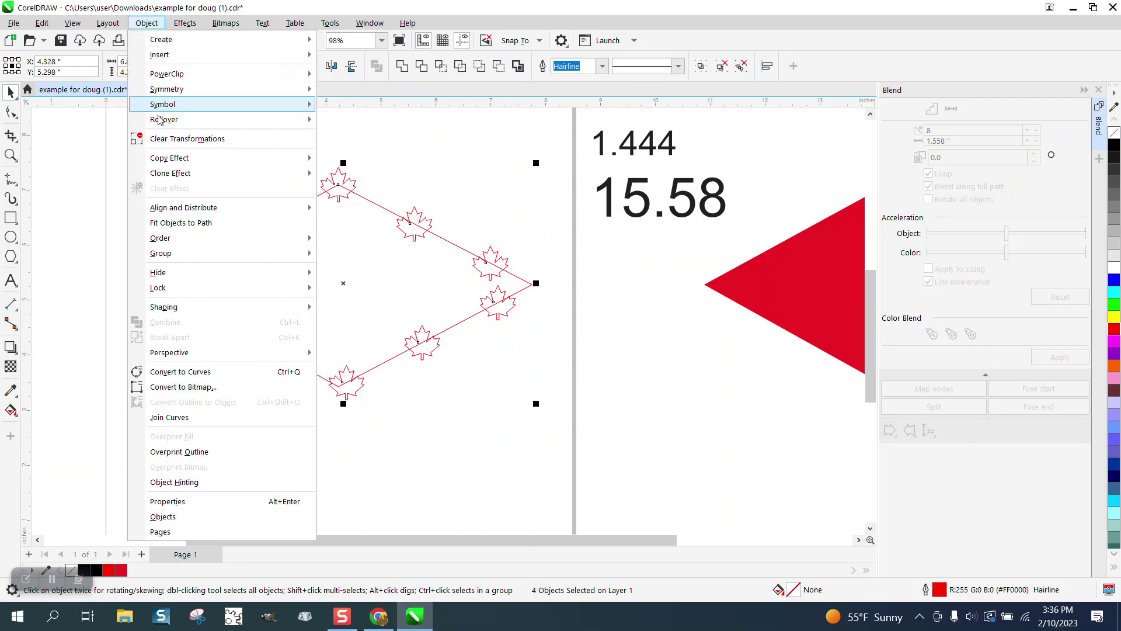
mouse_move(161, 253)
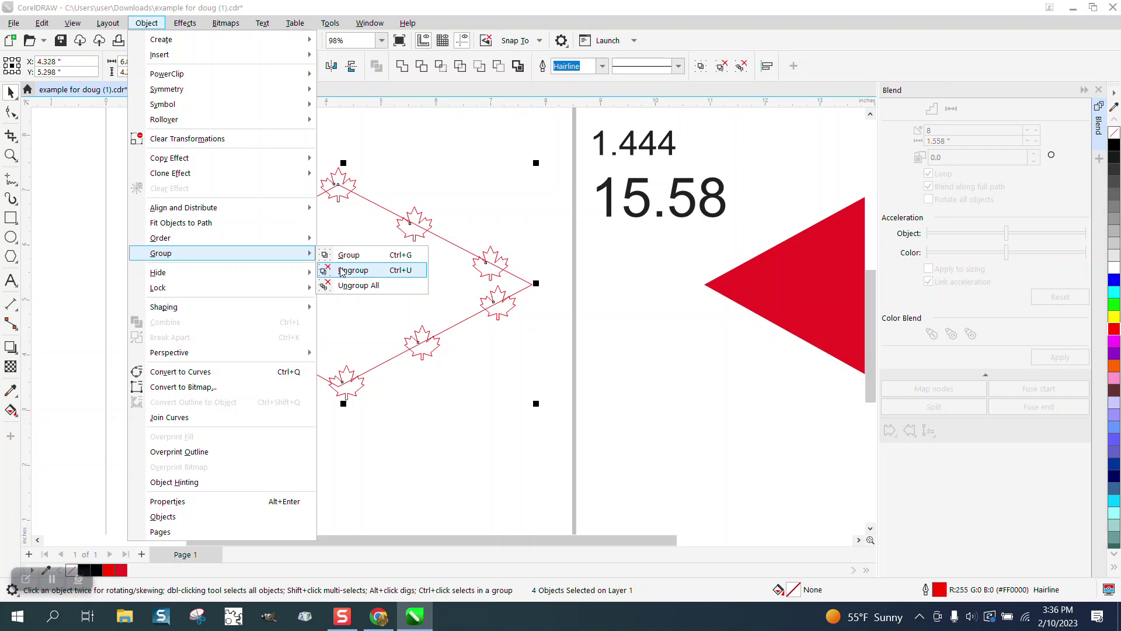
left_click(339, 268)
left_click_drag(134, 135, 580, 431)
left_click(402, 65)
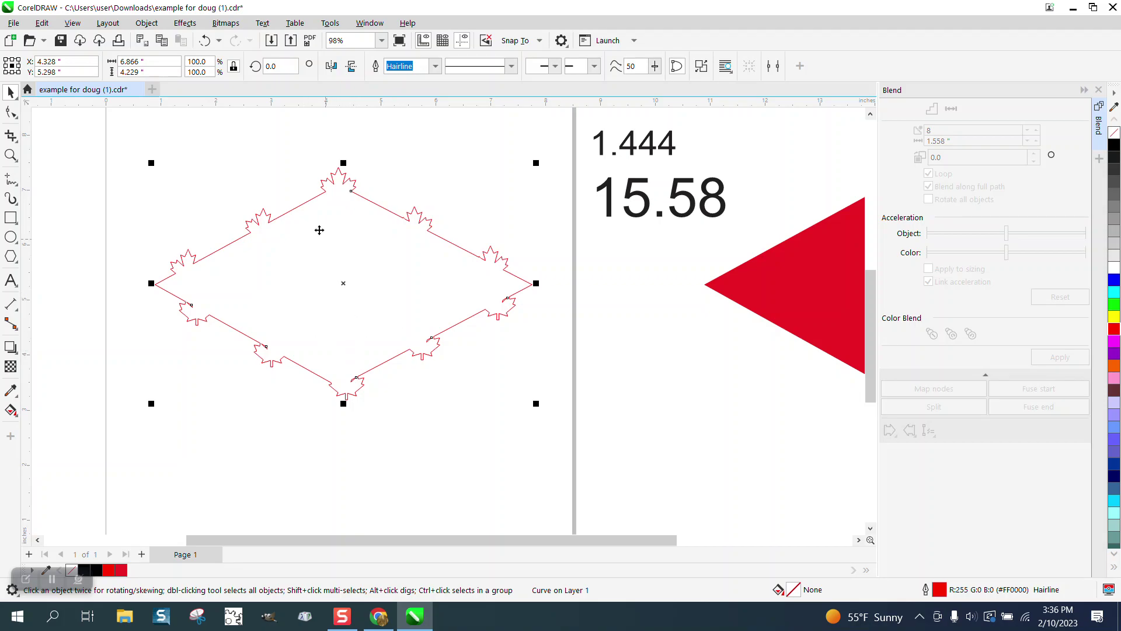
Smart Fill the welded diamond shape and make its fill red.
left_click(16, 416)
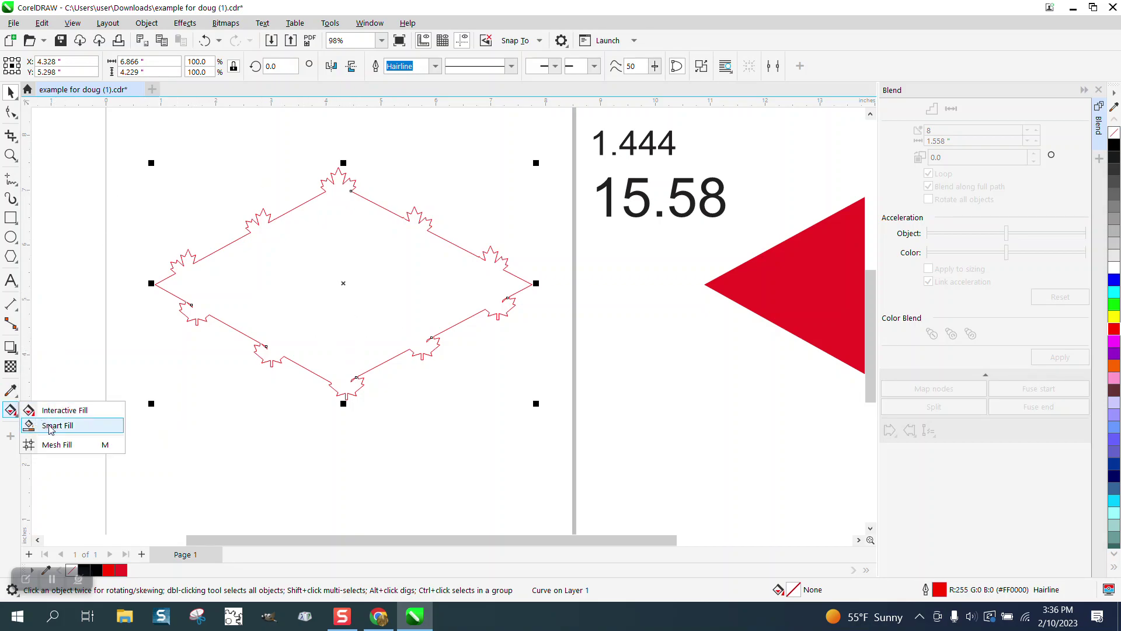
left_click(52, 439)
left_click(293, 323)
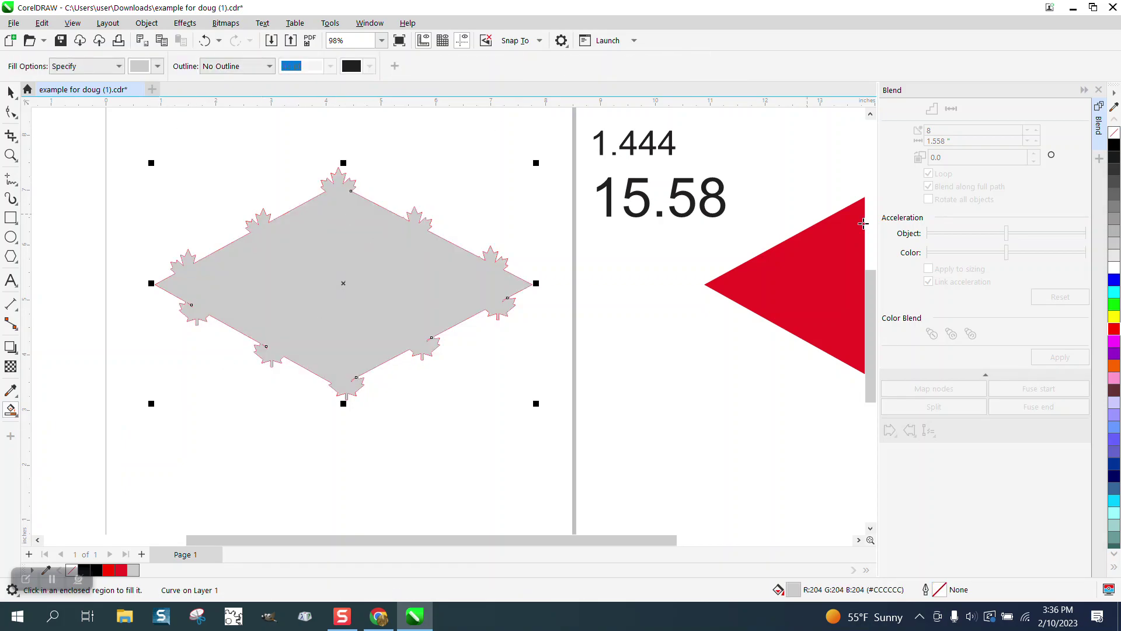
left_click(1115, 328)
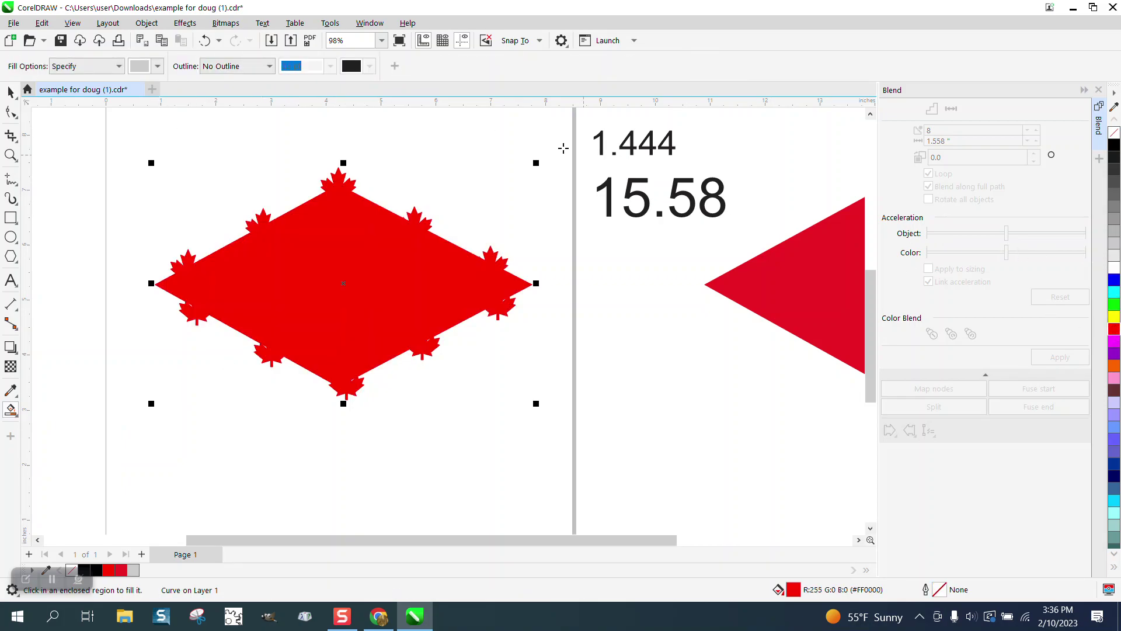
Undo the red fill, grey fill and weld, then return to the Pick tool.
left_click(205, 41)
left_click(205, 41)
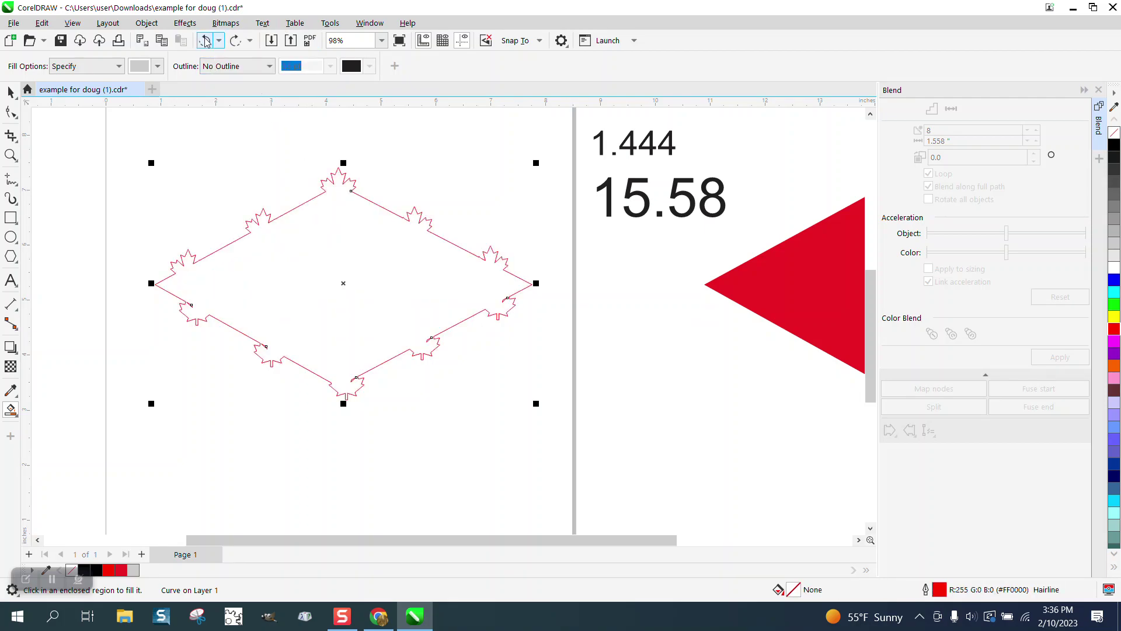
left_click(205, 41)
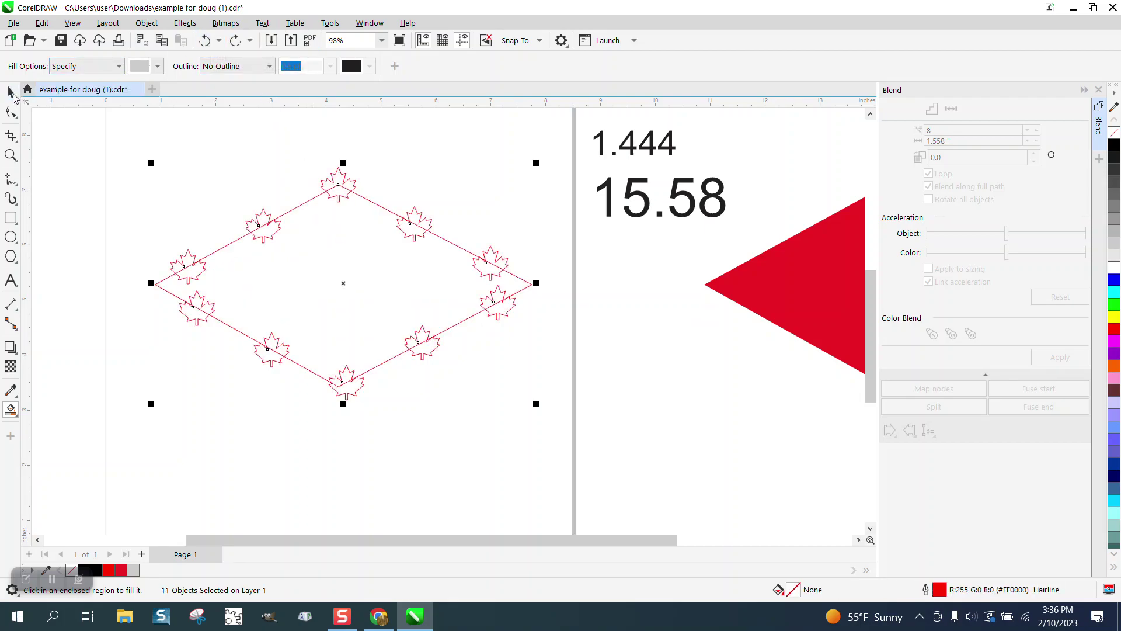
left_click(12, 92)
Set the nudge distance to 10 inches and move the diamond outline 10 inches left.
left_click(266, 223)
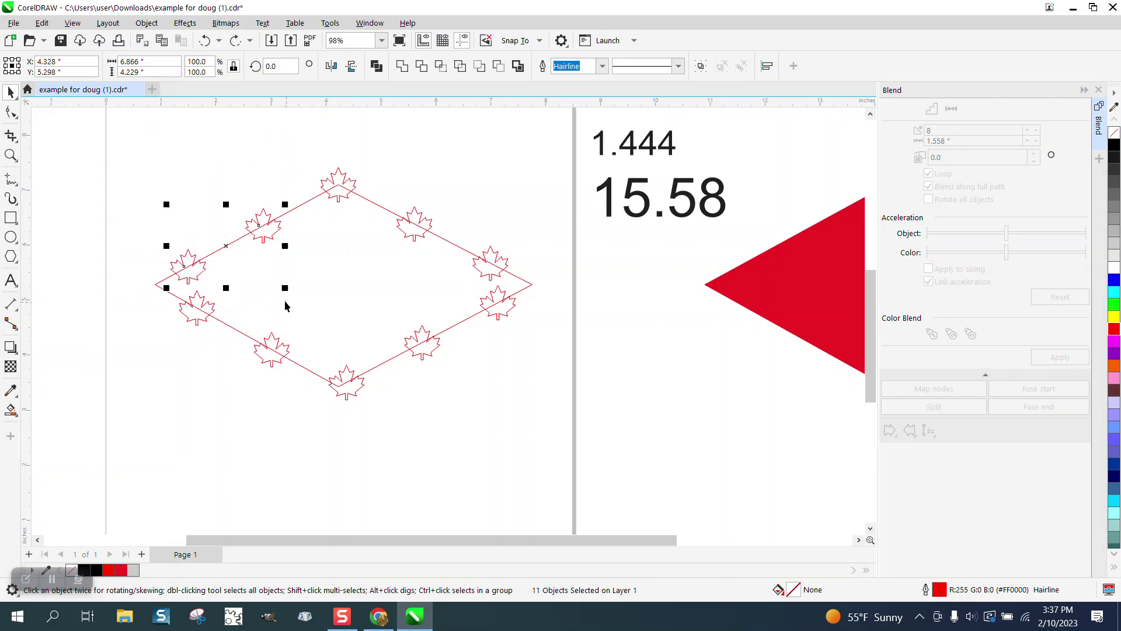
left_click(305, 204)
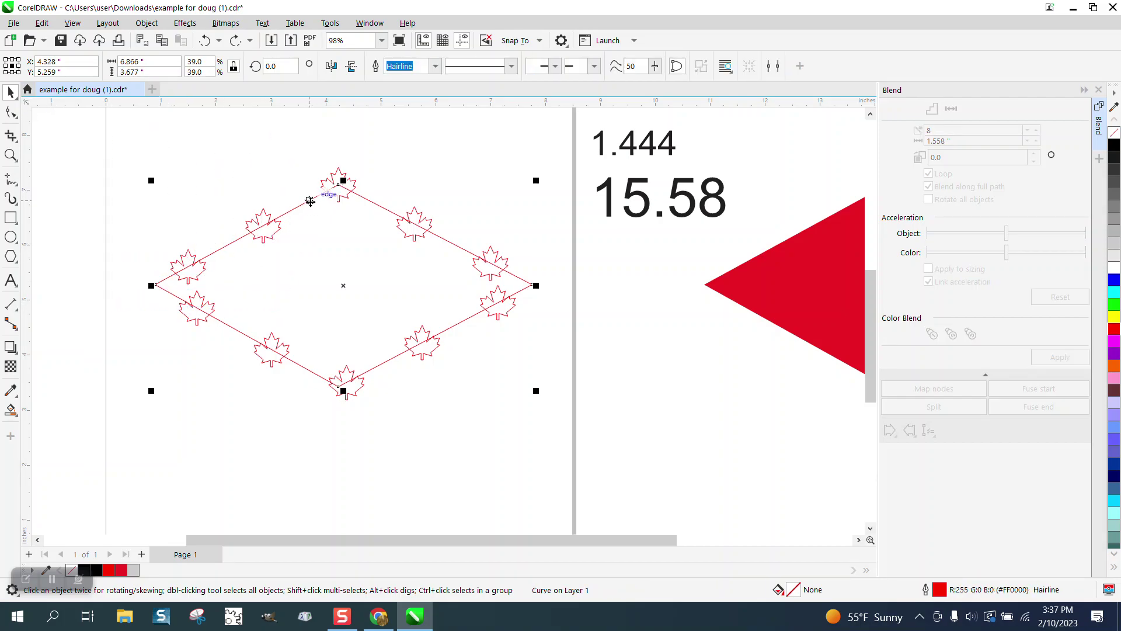
key("l")
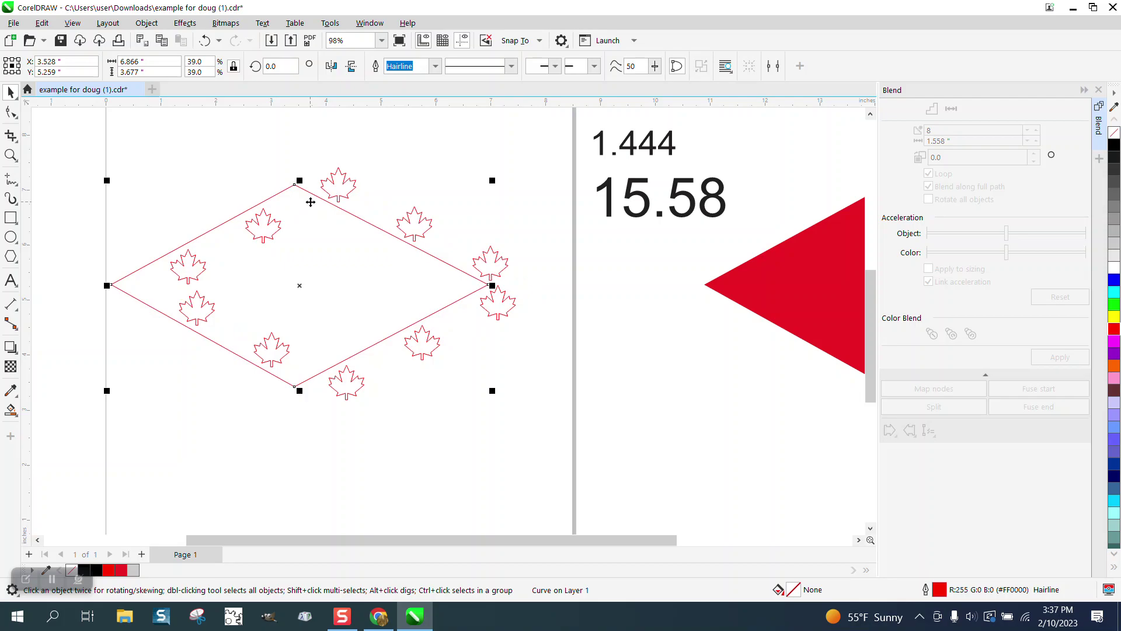
key("ctrl+z")
left_click(435, 198)
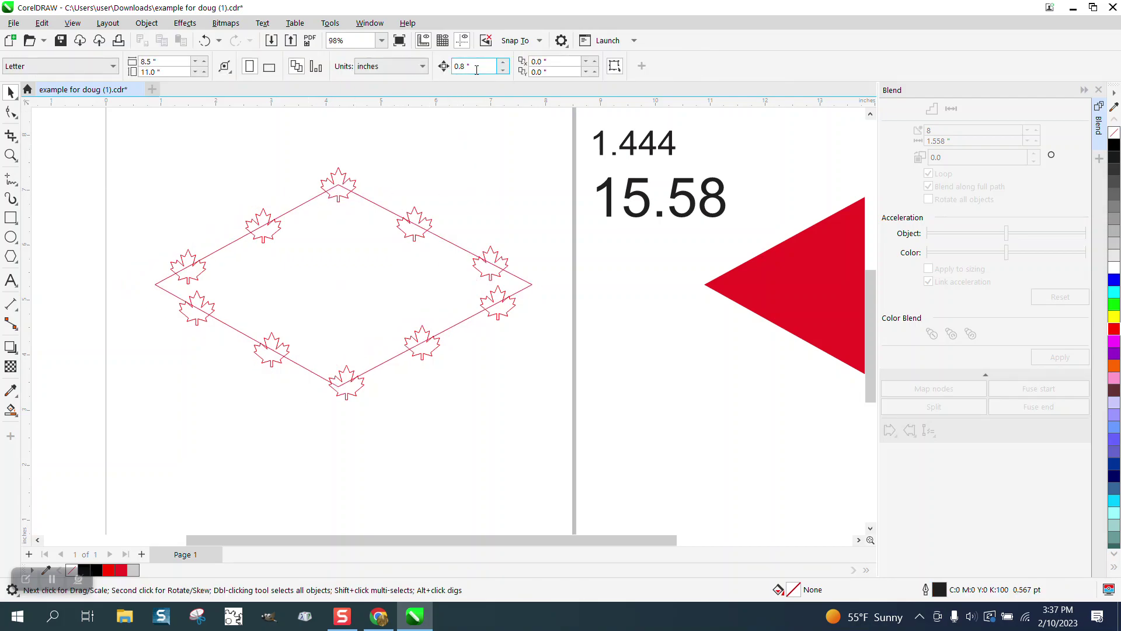
type("10")
left_click(387, 216)
key("Delete")
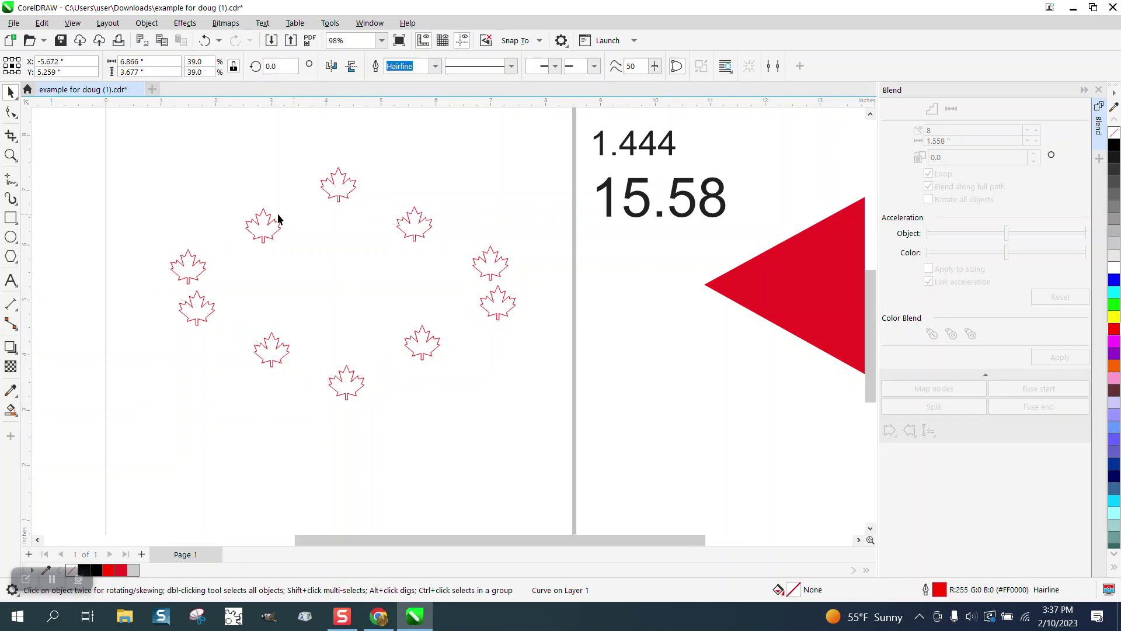
Group the ten maple leaves, move the diamond back, and select both objects together.
left_click_drag(150, 155, 579, 447)
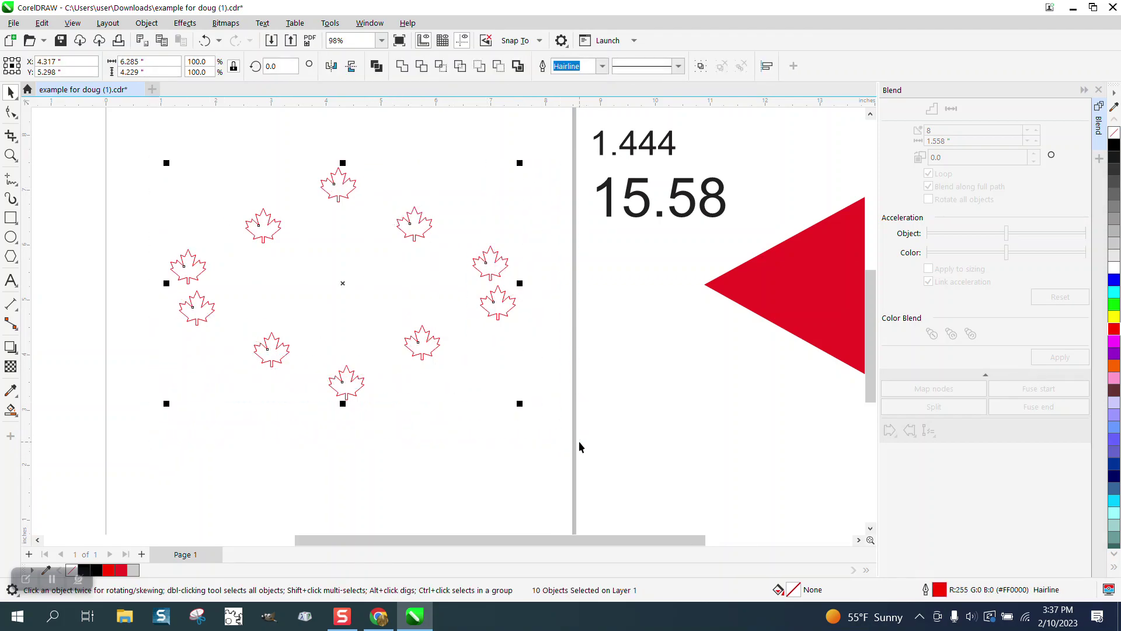
key("ctrl+g")
scroll(527, 397, "down", 1)
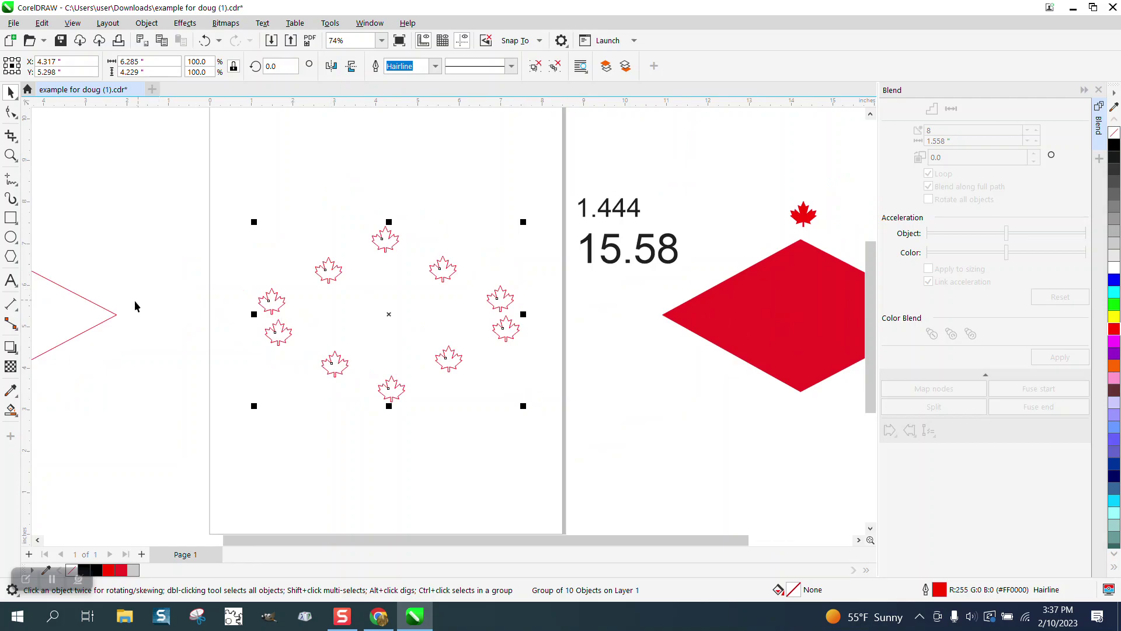
left_click(118, 319)
key("ctrl+z")
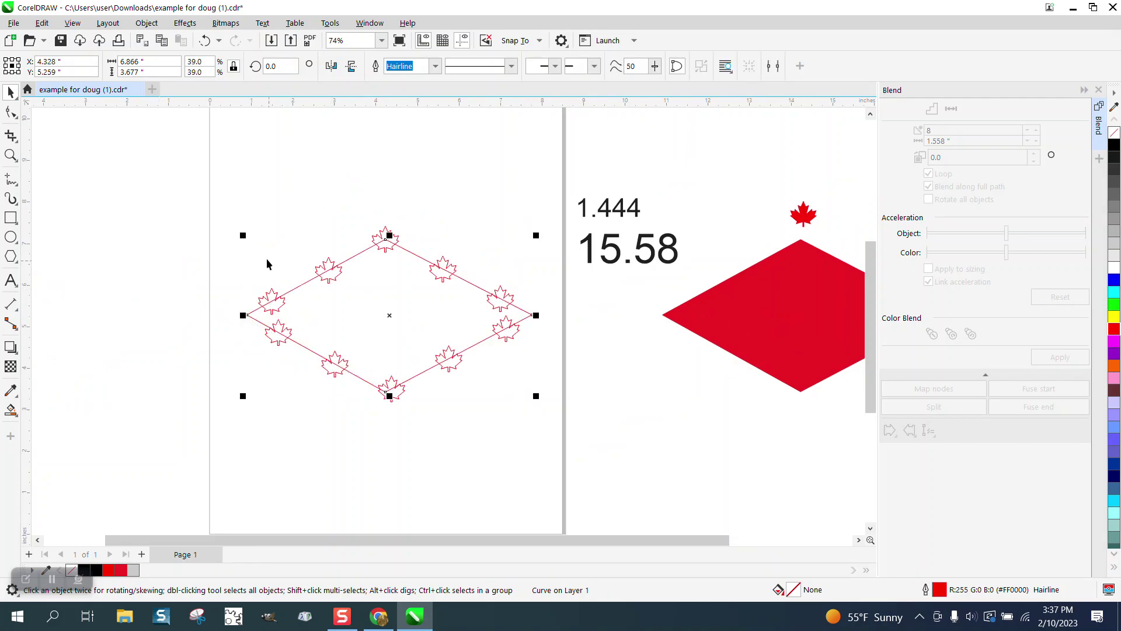
left_click_drag(172, 218, 565, 488)
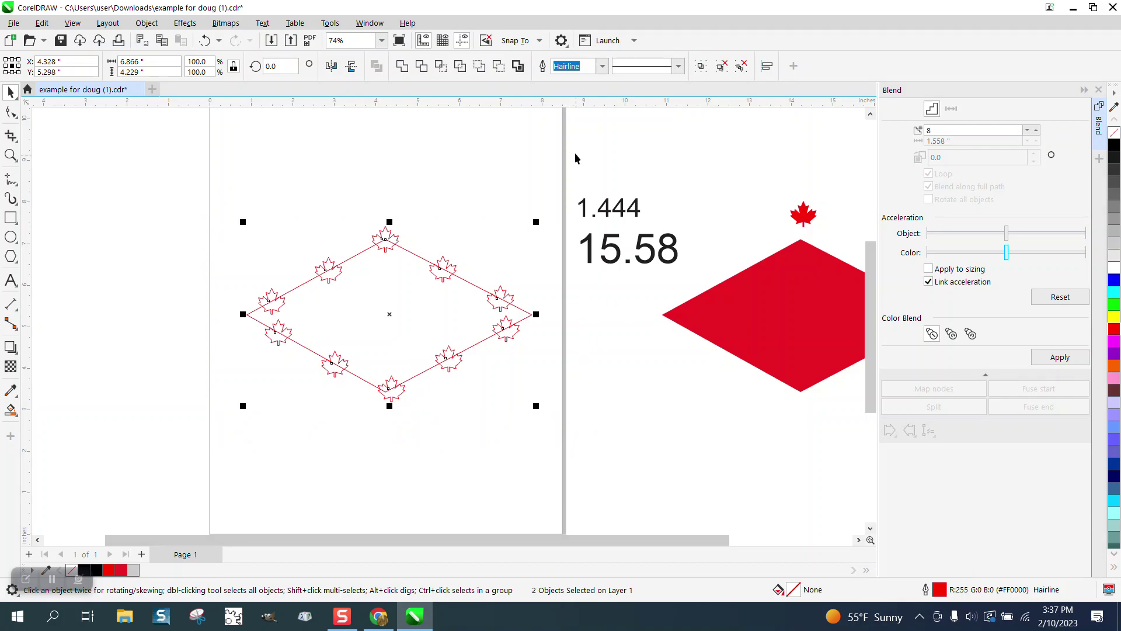
Try Weld and Trim on the diamond and leaf group, undoing each, then apply Intersect.
left_click(500, 68)
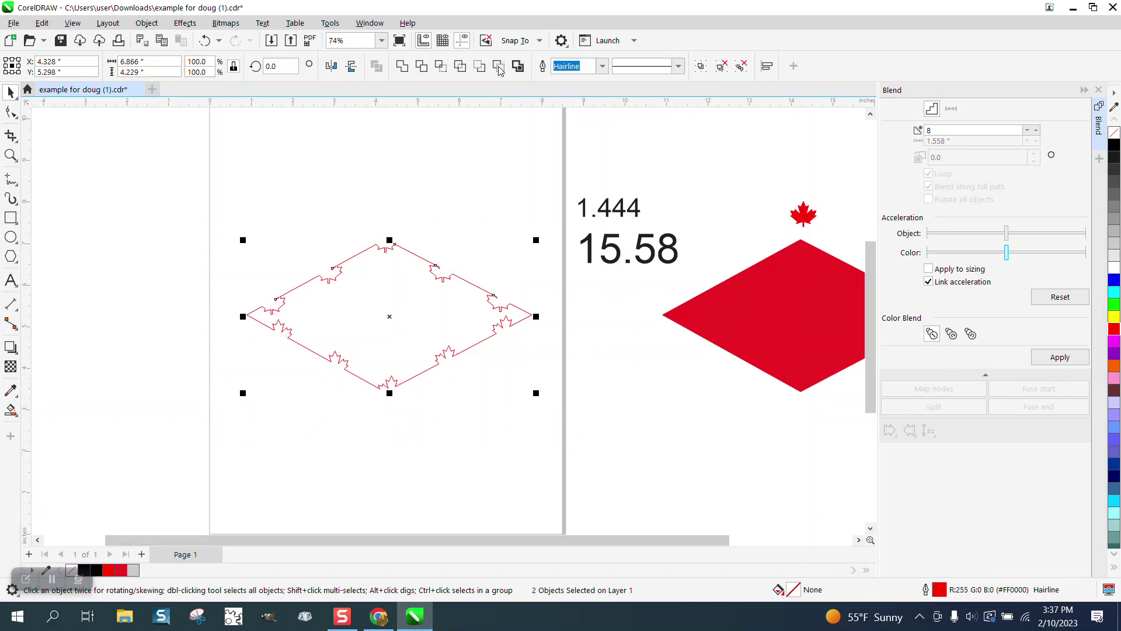
left_click(204, 41)
left_click(479, 67)
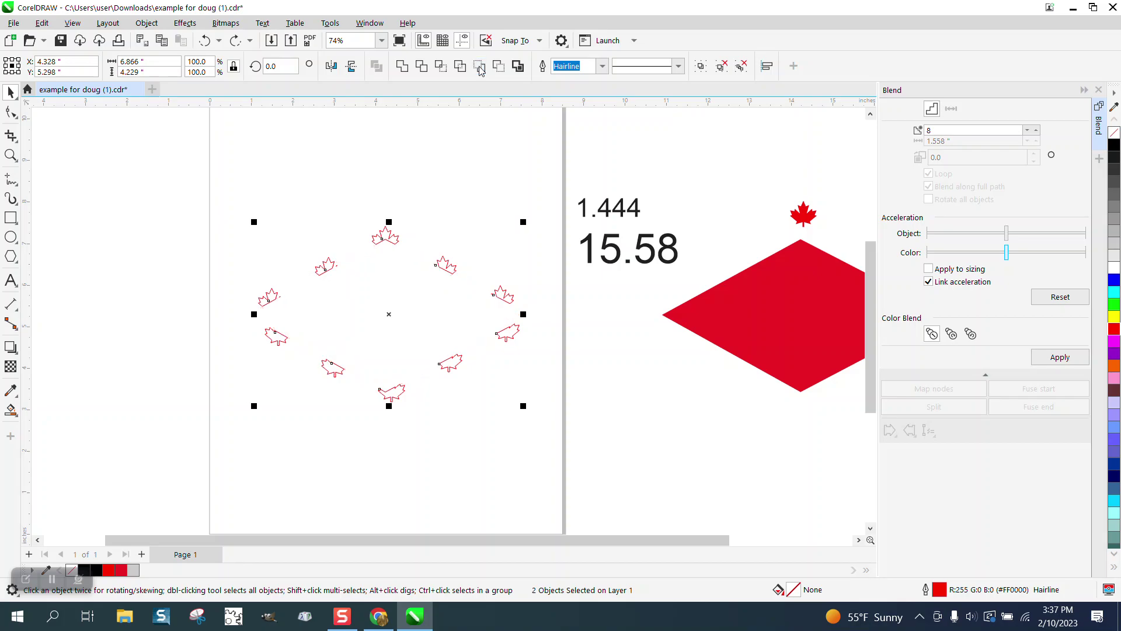
left_click(204, 40)
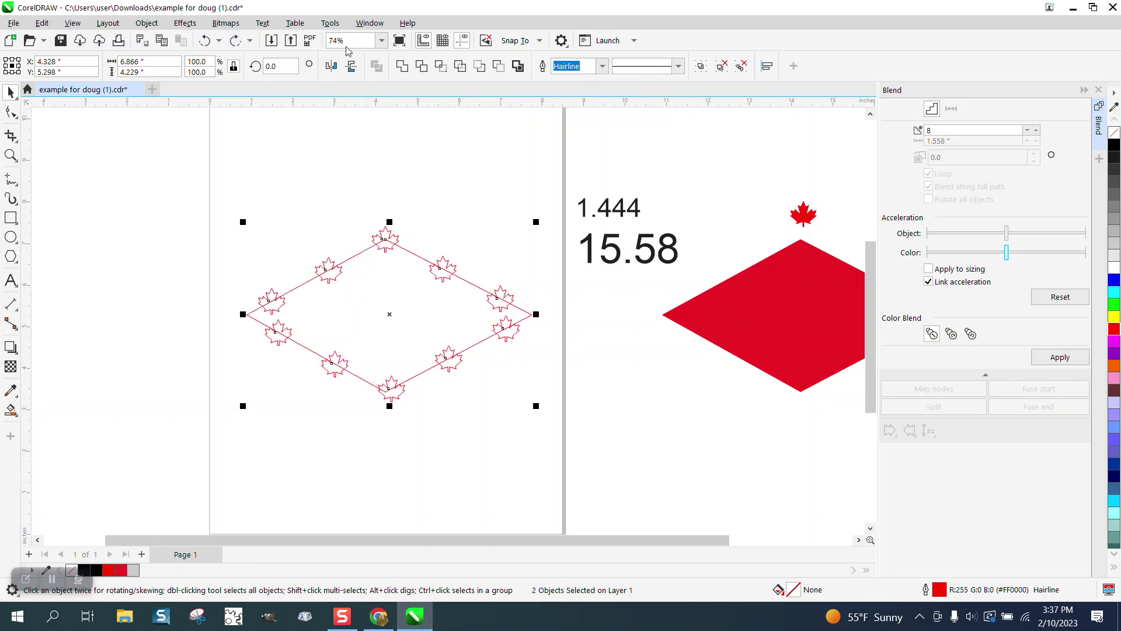
left_click(441, 67)
Drag the diamond outline up-left and the full leaf group down-left to reveal the intersected pieces.
left_click(330, 275)
left_click_drag(390, 315, 243, 213)
left_click_drag(443, 279, 255, 388)
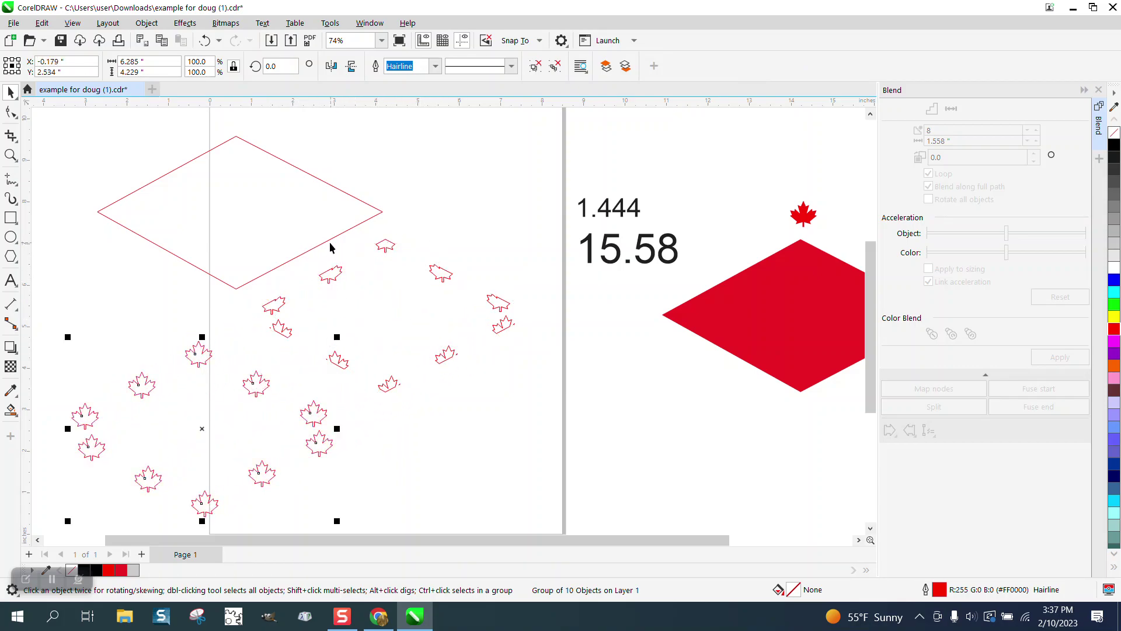
scroll(290, 299, "down", 1)
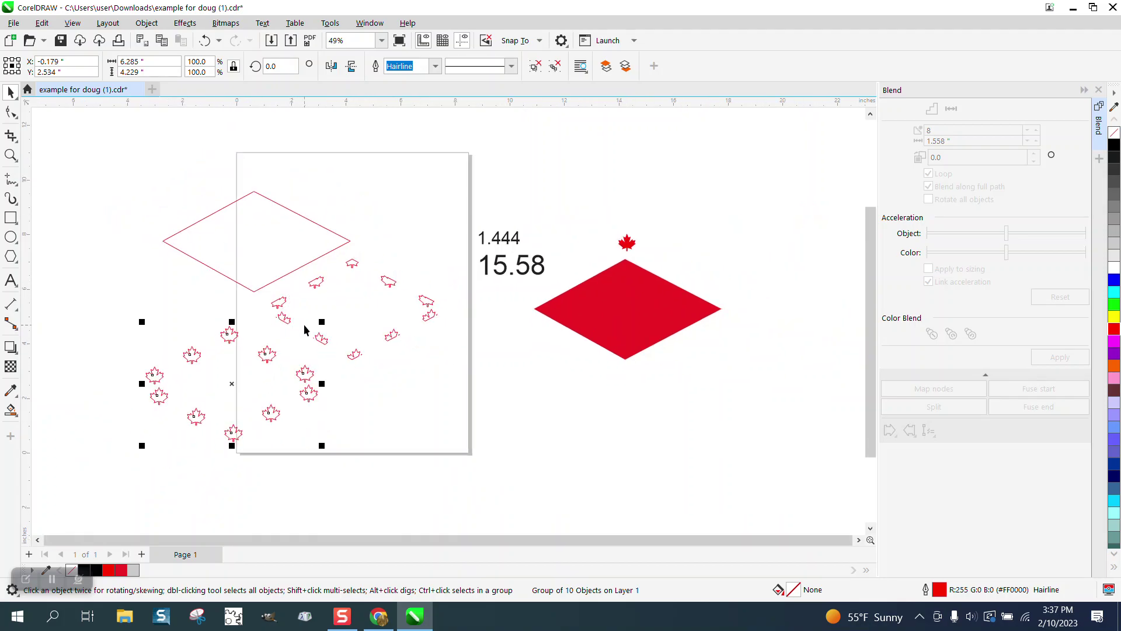
Nudge the grouped maple leaves 10 inches up above the page and zoom in on the ring.
key("Up")
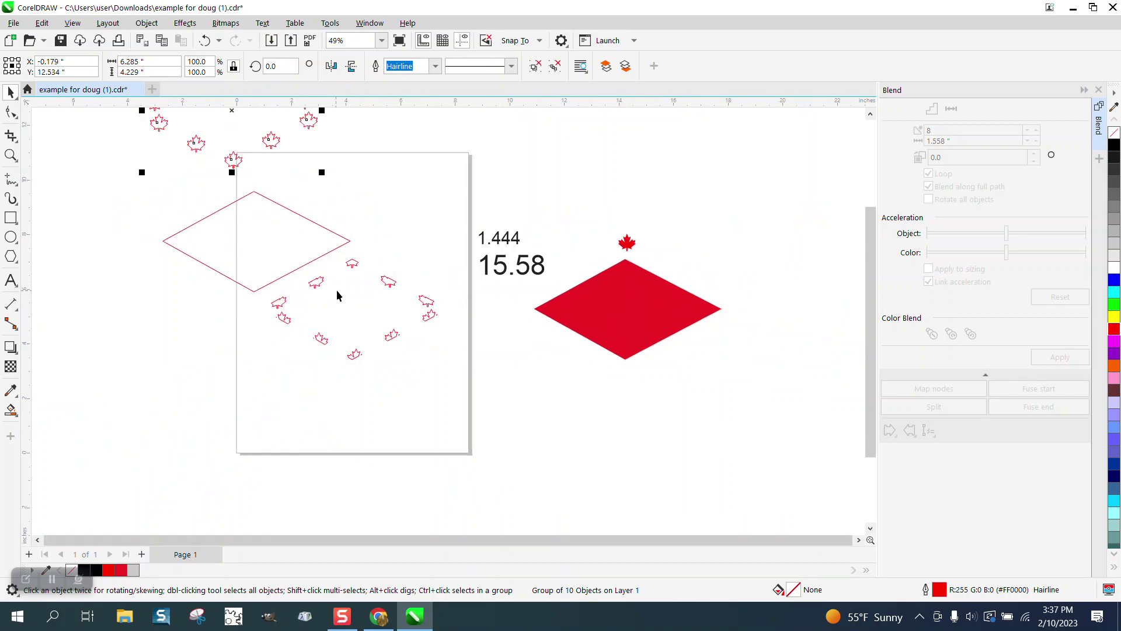
key("Down")
key("Right")
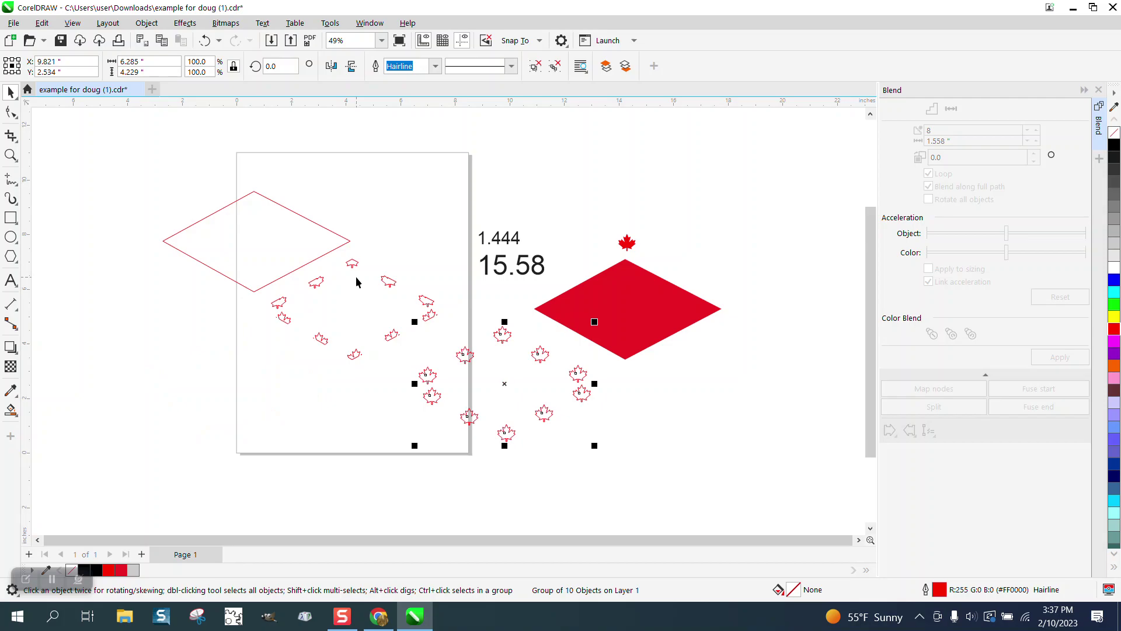
key("Up")
key("Left")
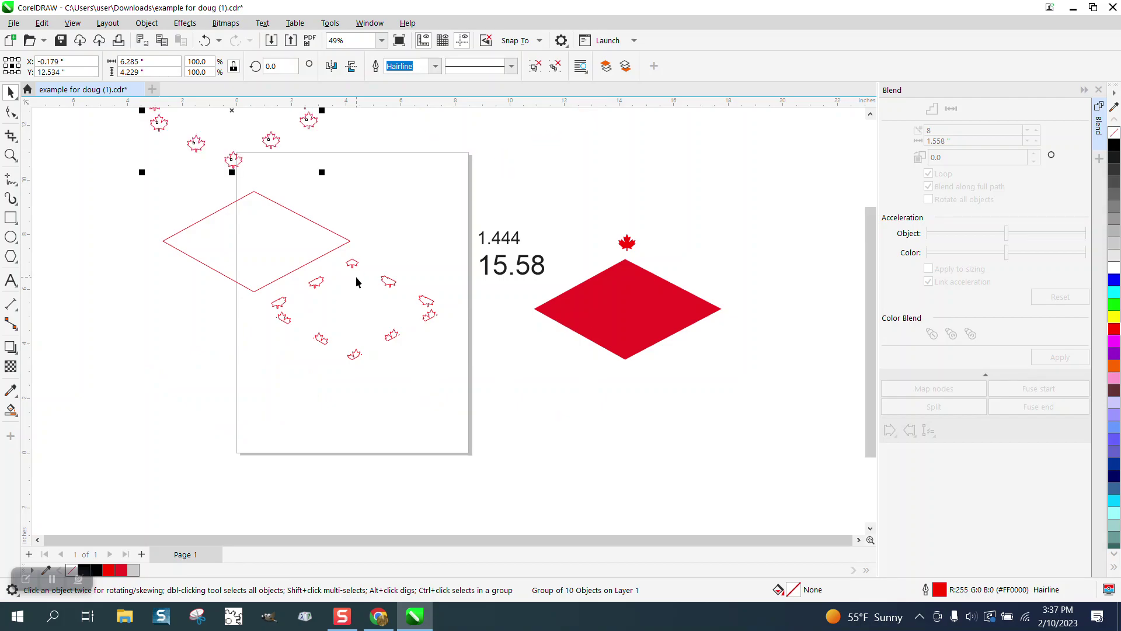
scroll(576, 333, "down", 2)
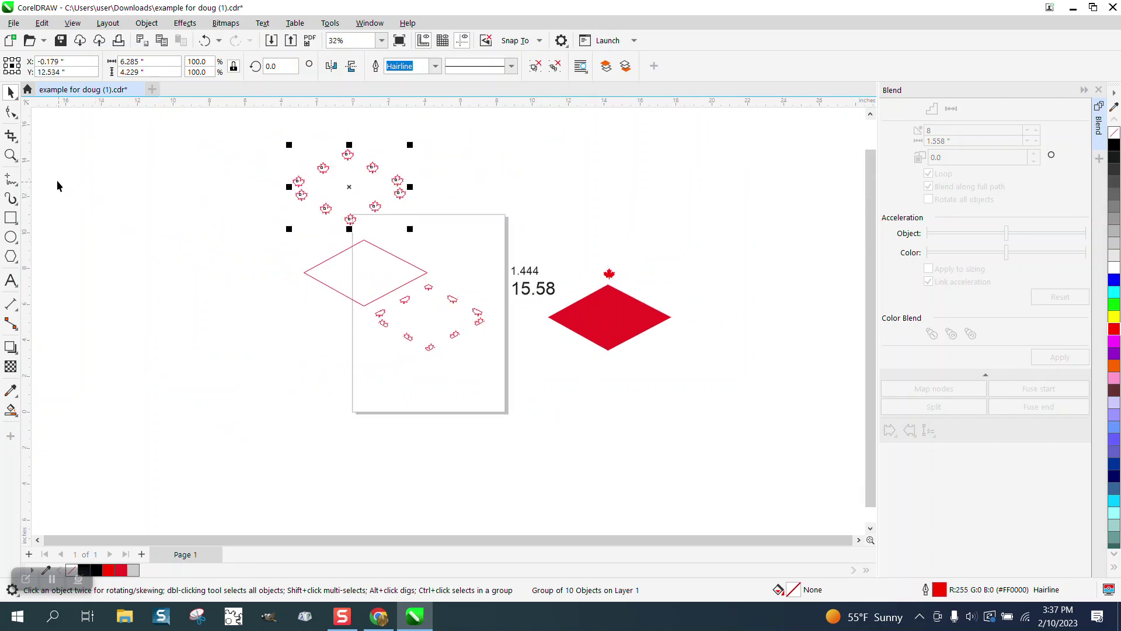
left_click(11, 155)
left_click_drag(262, 133, 480, 267)
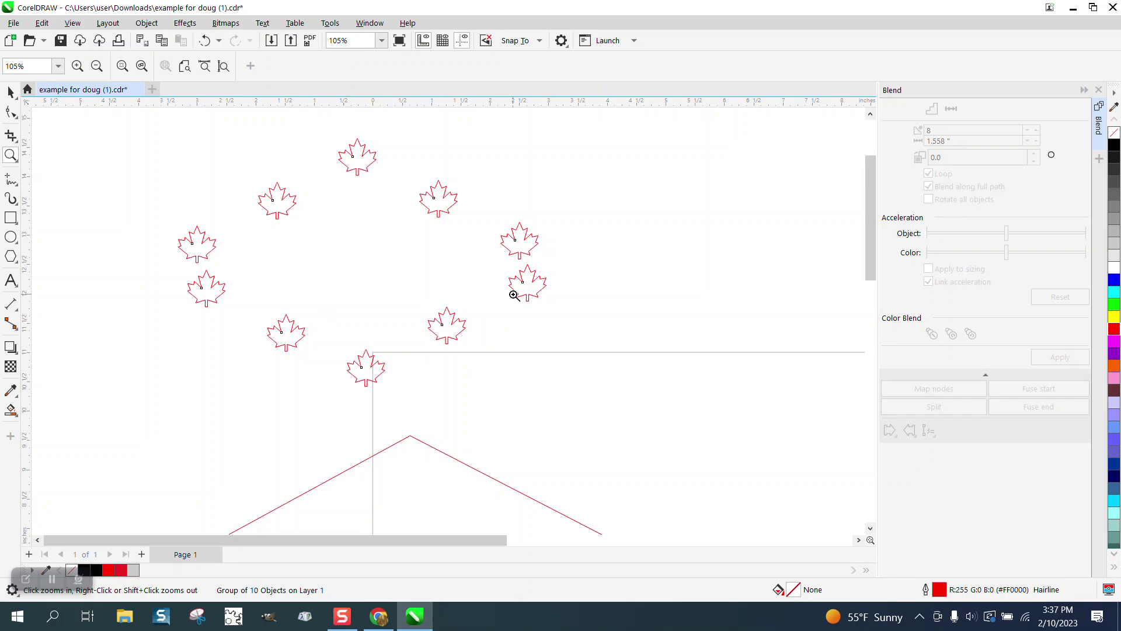
scroll(355, 299, "down", 1)
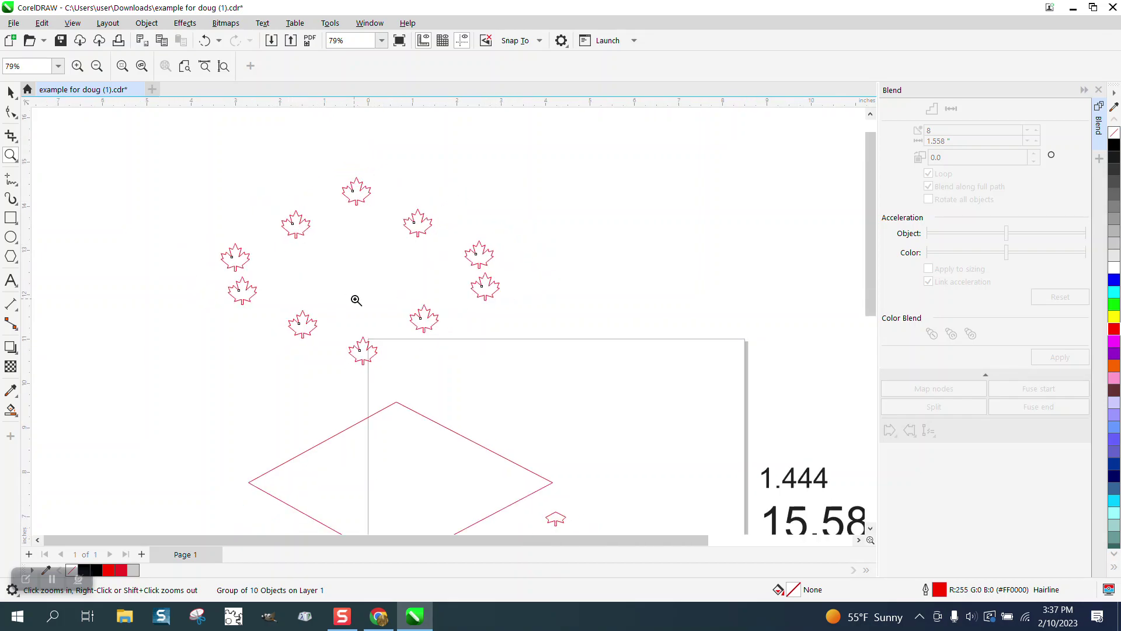
scroll(357, 299, "down", 1)
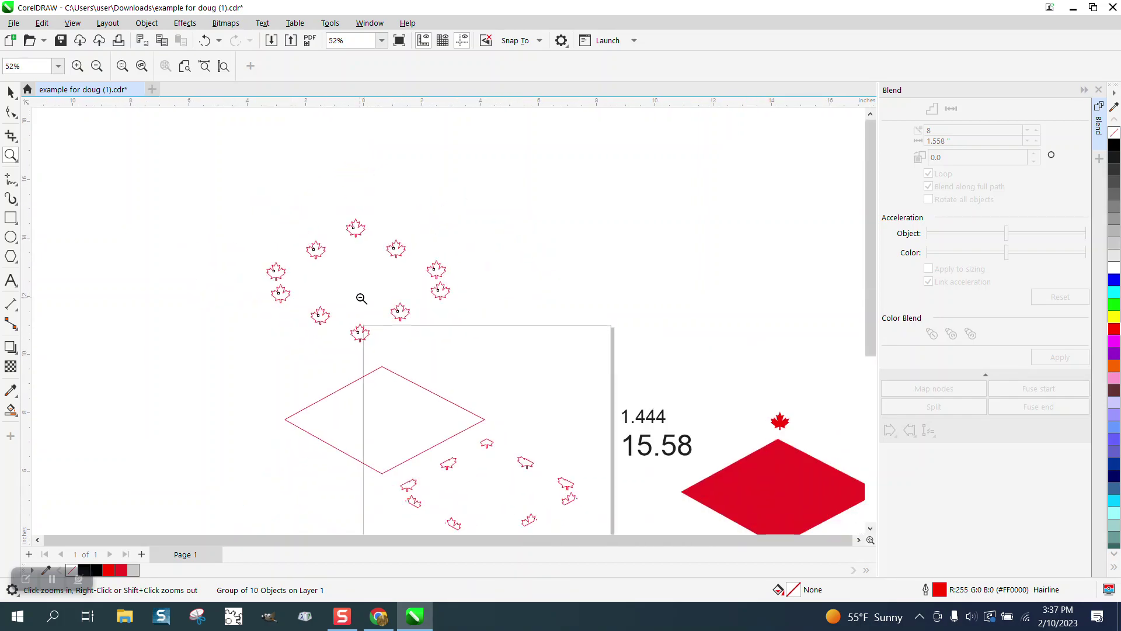